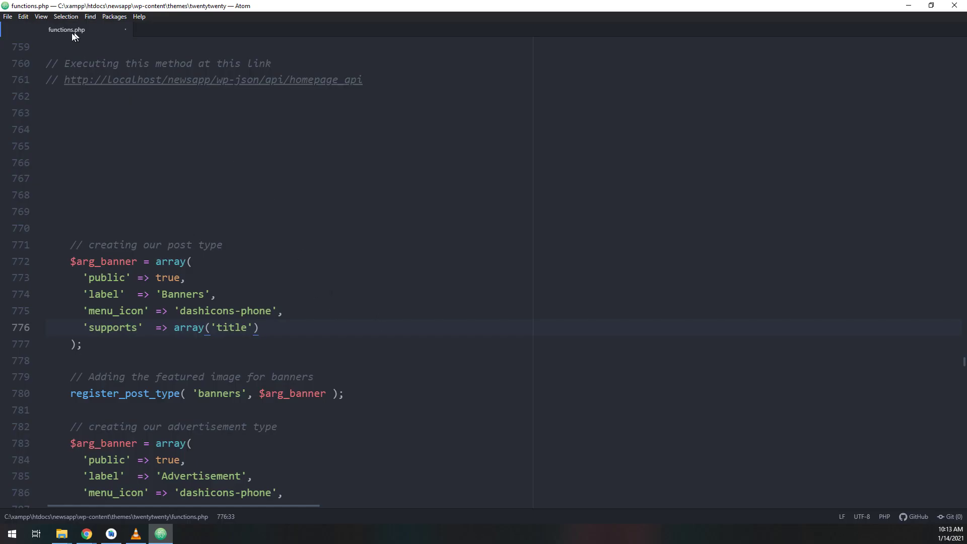
scroll(187, 279, "down", 2)
scroll(178, 291, "down", 2)
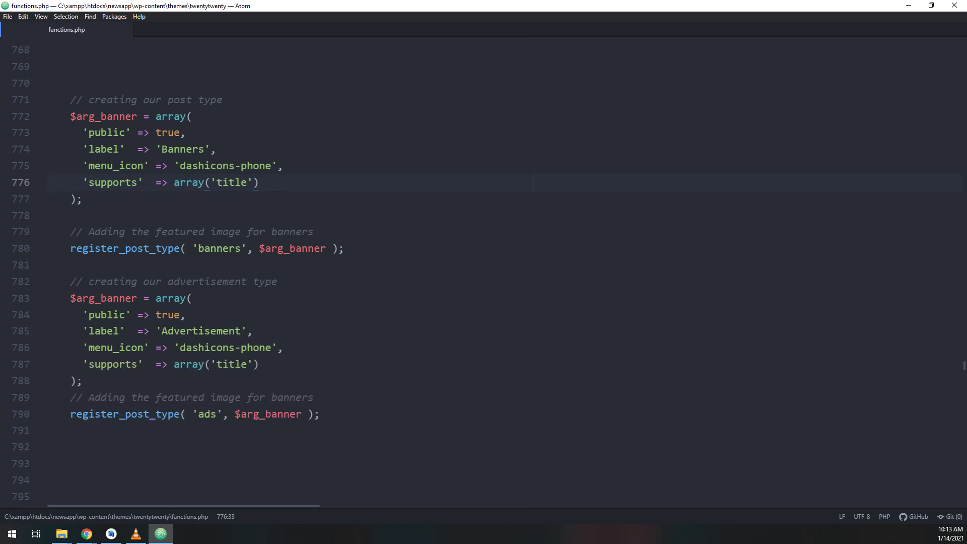
scroll(163, 302, "down", 2)
Copy the advertisement array block and paste it below the array, then undo the misplaced paste.
left_click_drag(123, 328, 44, 233)
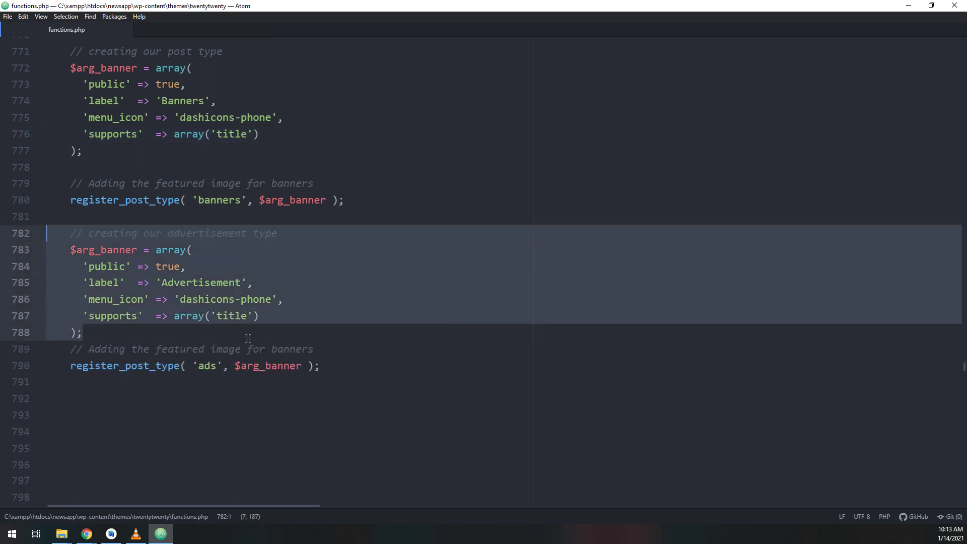
left_click(291, 349)
key("Up")
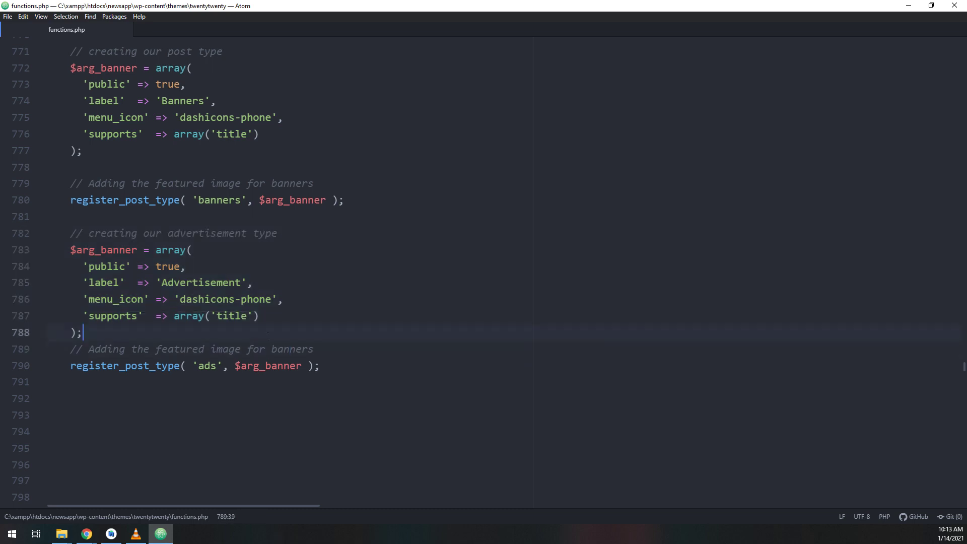
key("Return")
key("Return")
key("Return")
key("Return")
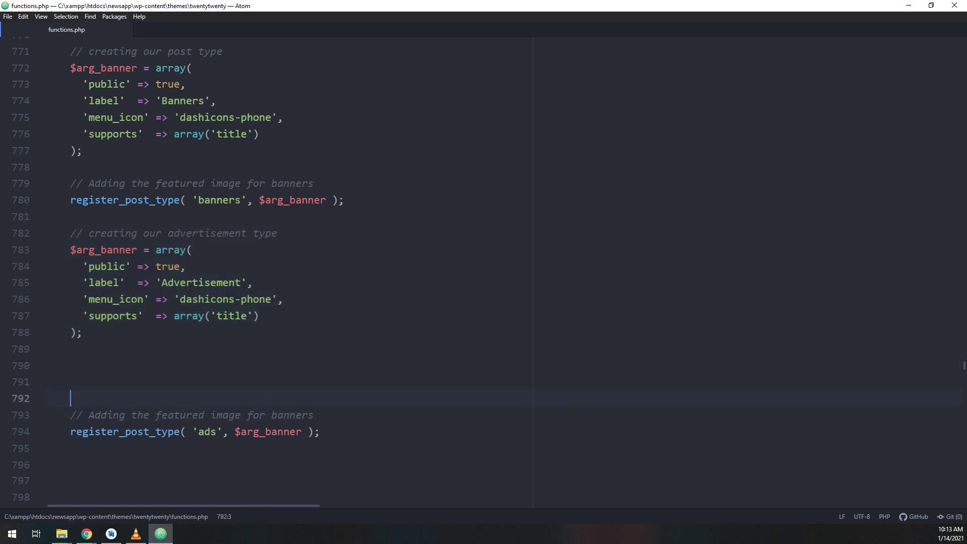
key("Return")
key("Up")
key("Up")
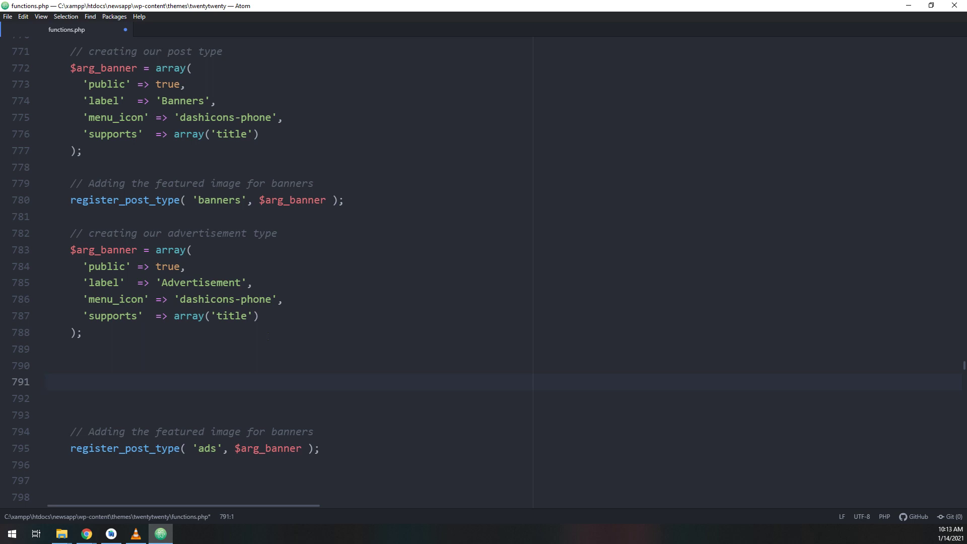
key("Up")
key("ctrl+v")
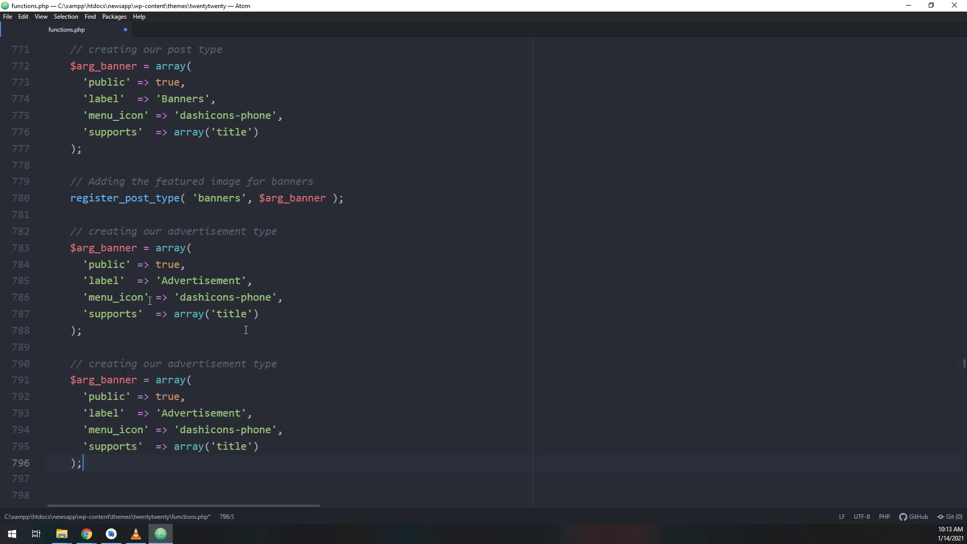
scroll(422, 326, "down", 3)
key("ctrl+z")
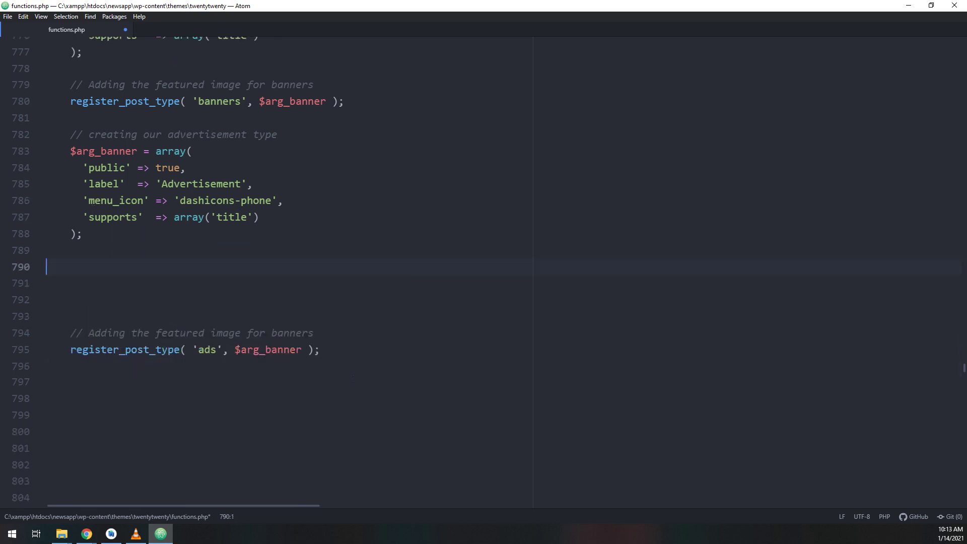
key("ctrl+z")
Paste the copied advertisement array beneath the ads register_post_type line with a blank line.
left_click(341, 254)
key("Return")
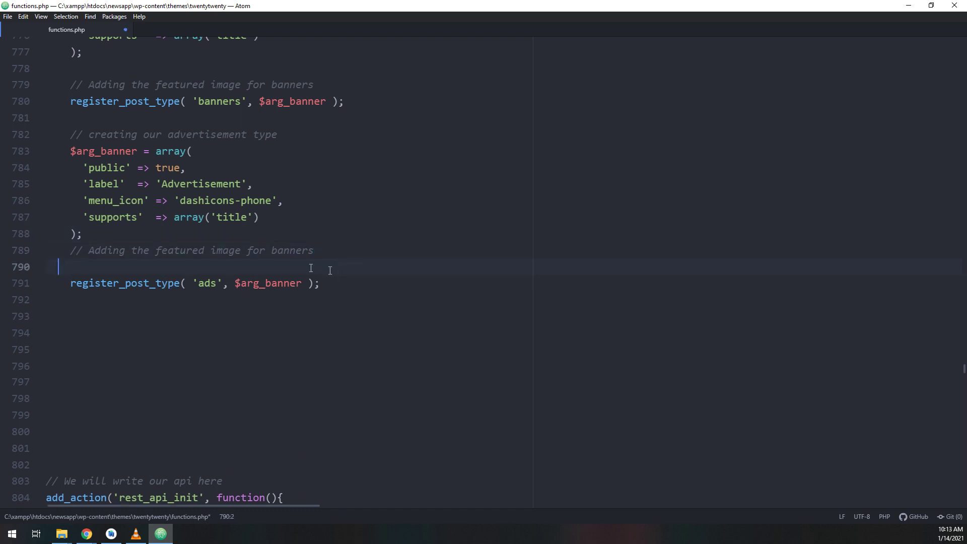
key("BackSpace")
key("BackSpace")
left_click(356, 272)
key("Return")
key("Return")
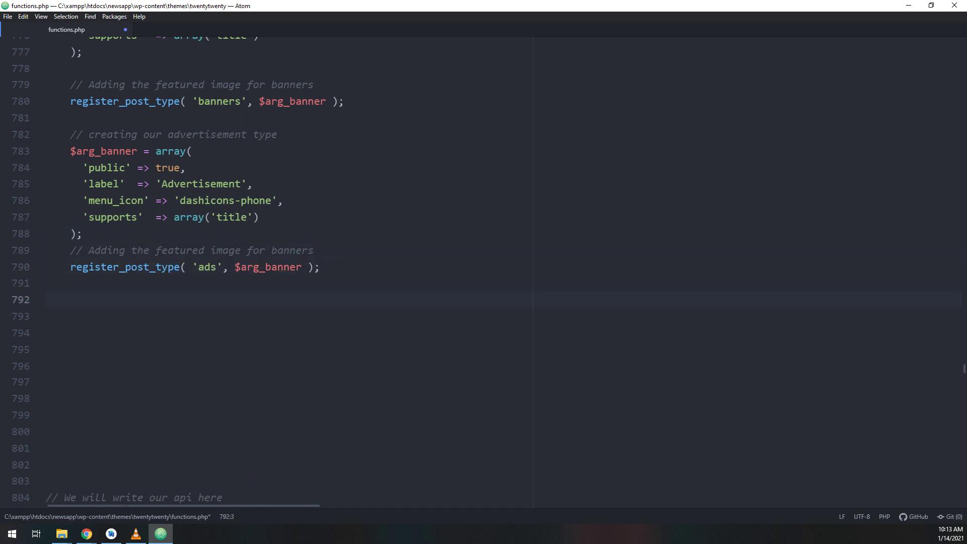
type("// creating our advertisement type   $arg_banner = array(     'public' => true,     'label'  => 'Advertisement',     'menu_icon' => 'dashicons-phone',     'supports'  => array('title')   );")
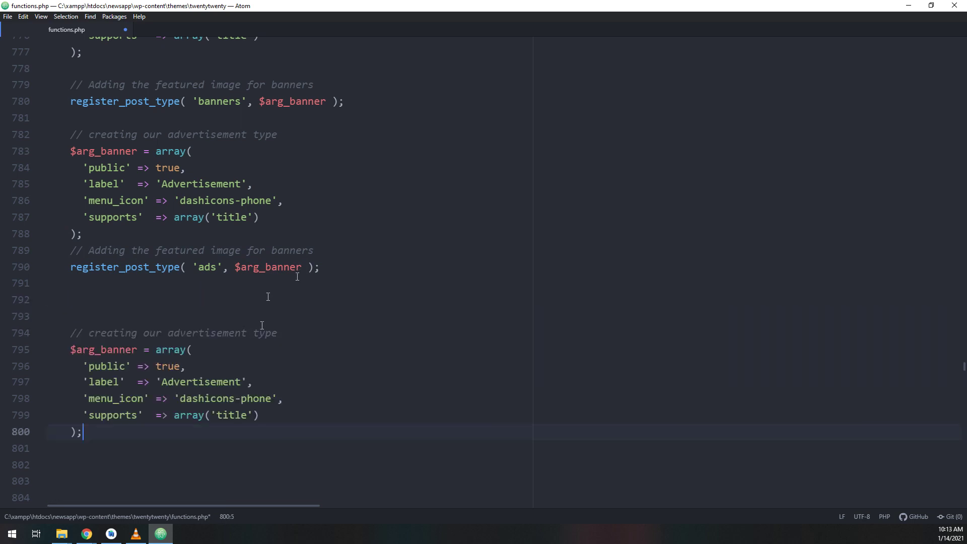
Duplicate the ads comment and register_post_type line below the copied array and enlarge the text.
left_click_drag(320, 267, 47, 250)
key("ctrl+c")
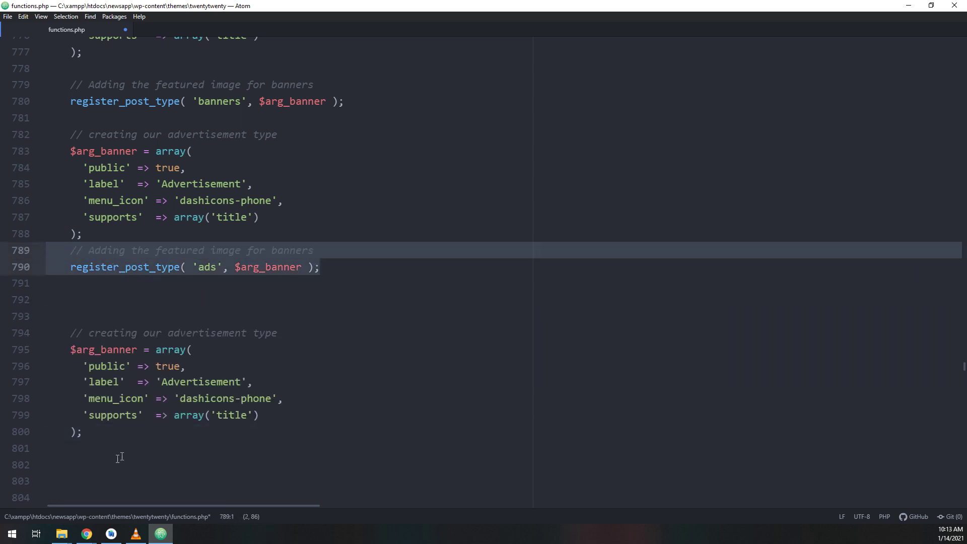
left_click(119, 456)
key("ctrl+v")
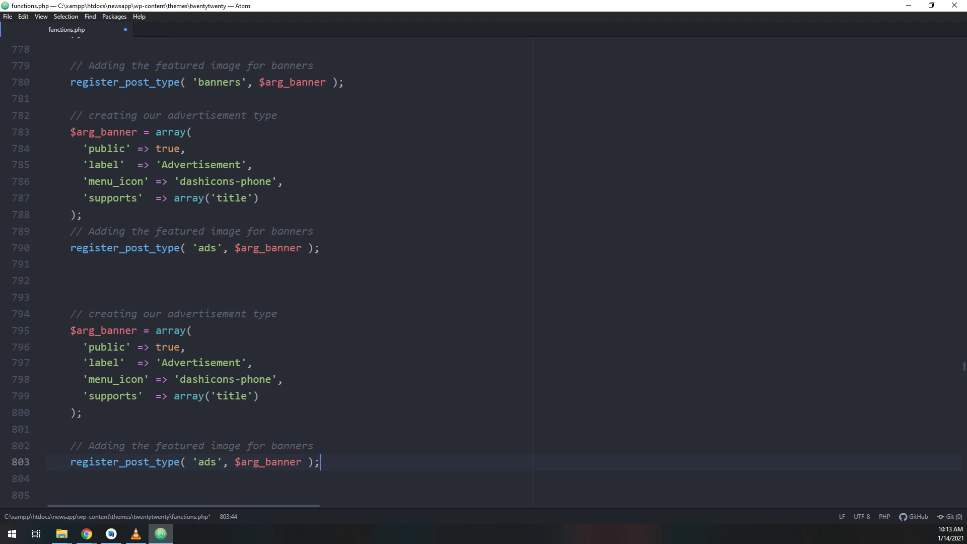
double_click(238, 317)
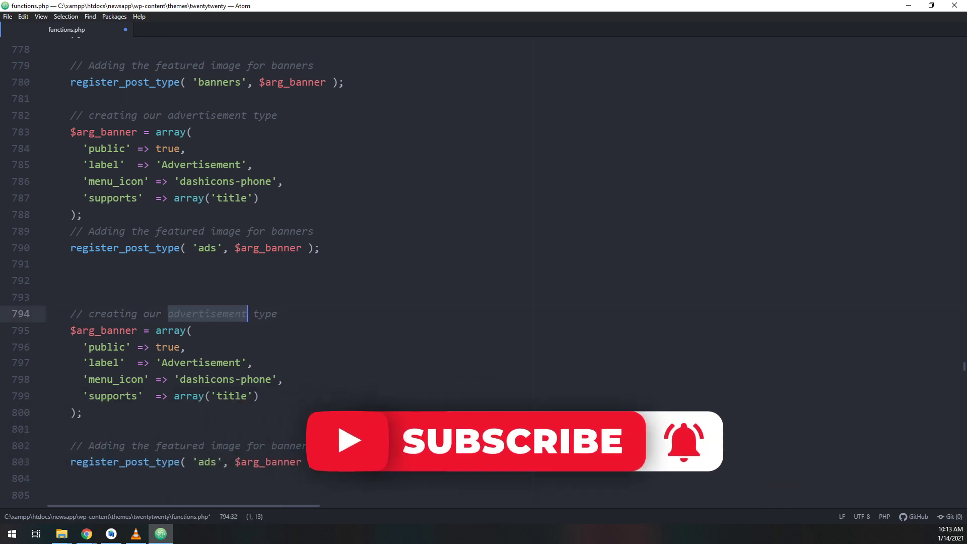
key("ctrl+equal")
key("ctrl+equal")
key("ctrl+equal")
key("ctrl+equal")
scroll(378, 264, "down", 2)
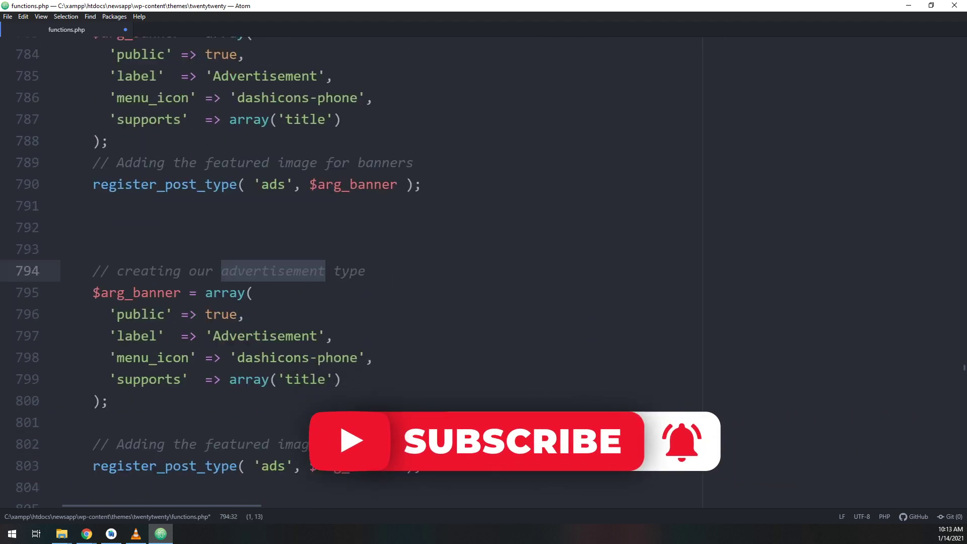
type("youtu")
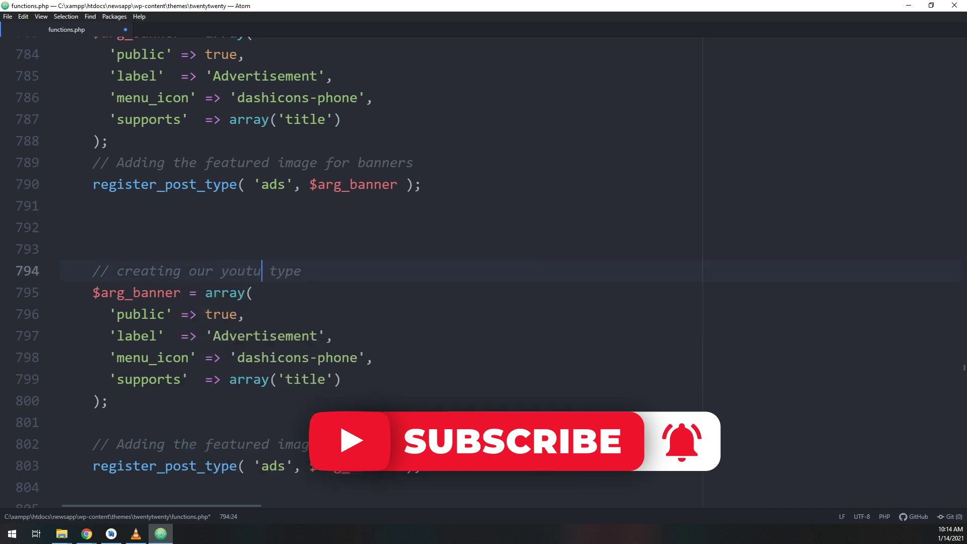
type("be")
Tidy the copied comment and rename the array variable from $arg_banner to $arg_youtube.
key("Delete")
key("End")
key("Delete")
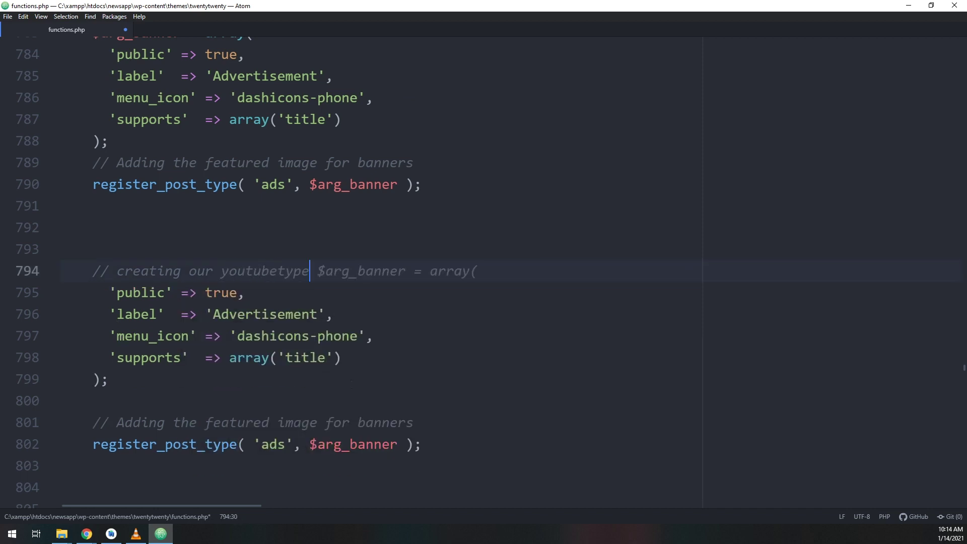
key("Delete")
key("Return")
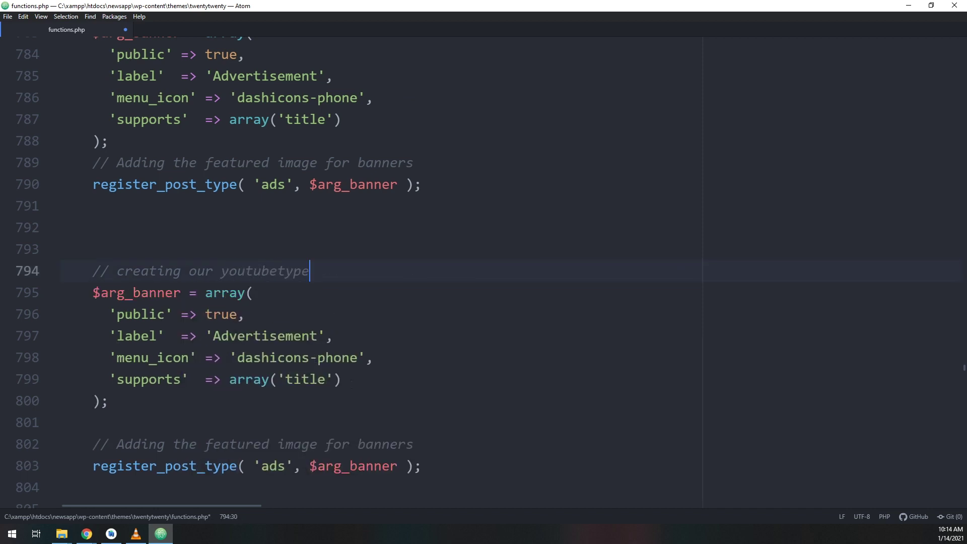
key("BackSpace")
key("BackSpace")
key("BackSpace")
key("BackSpace")
type("request")
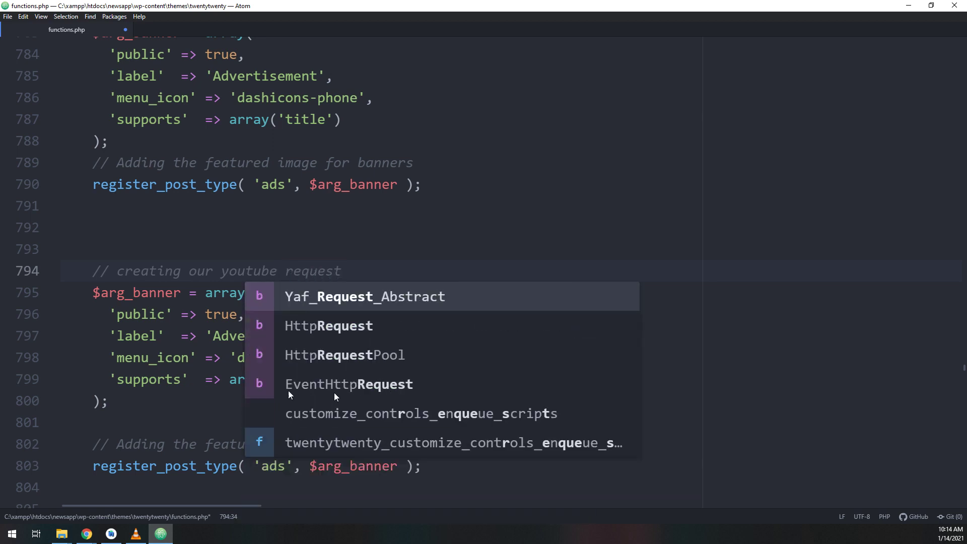
left_click(190, 335)
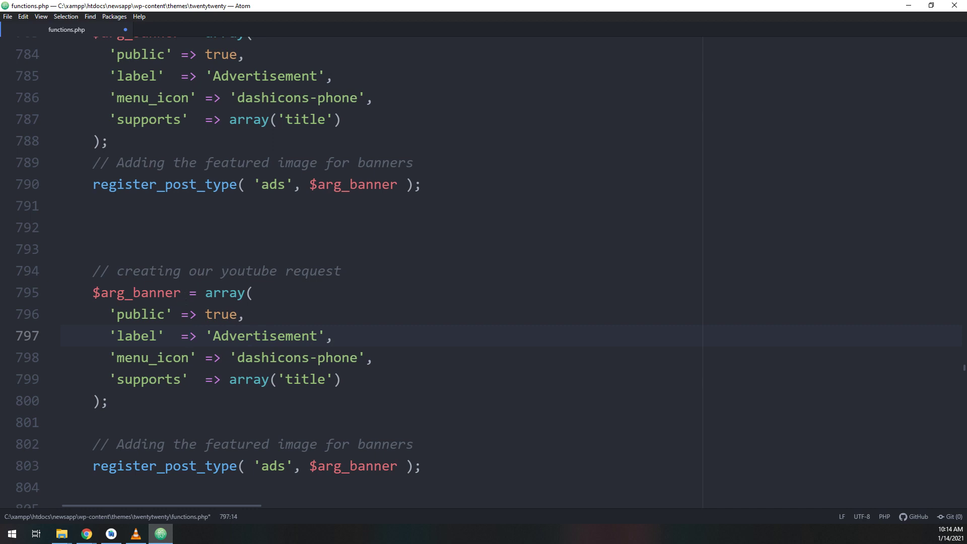
double_click(180, 294)
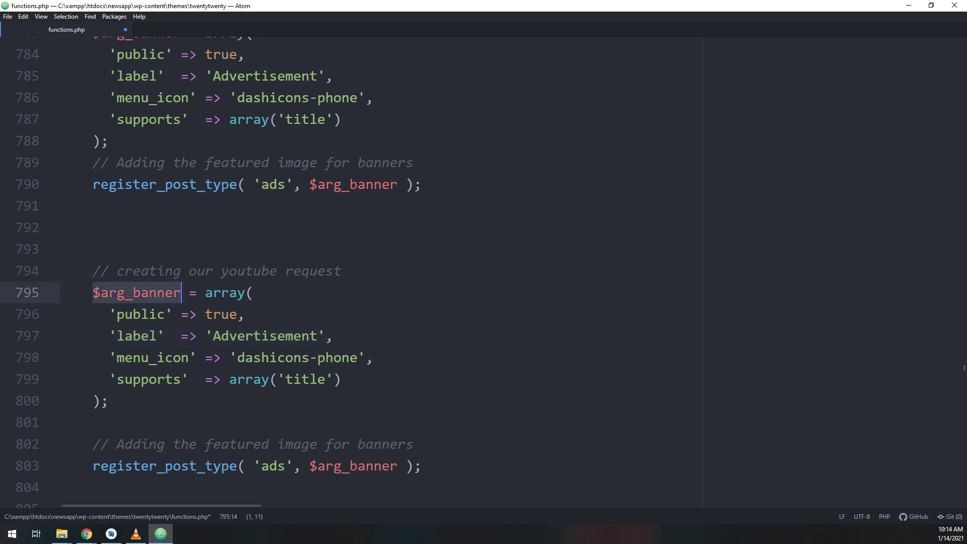
left_click_drag(173, 294, 142, 293)
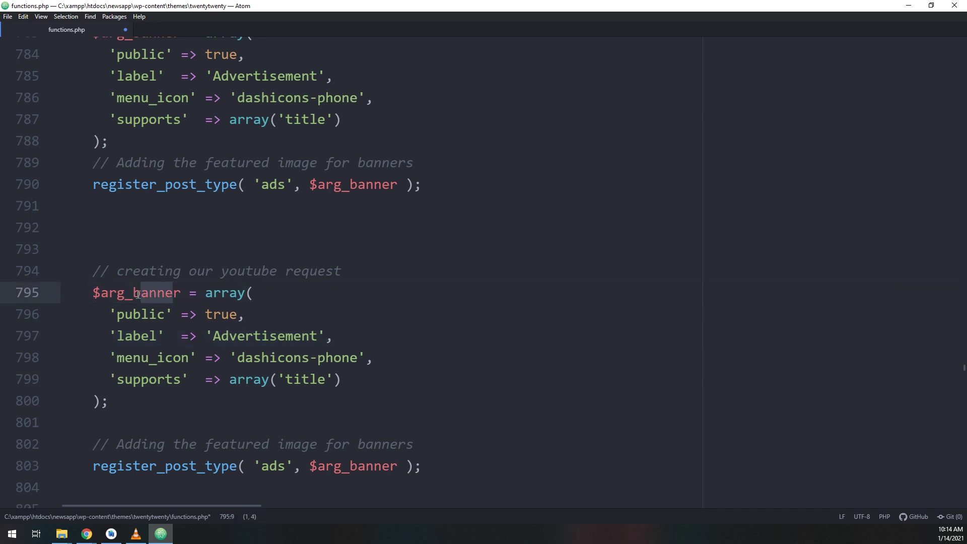
key("BackSpace")
type("you")
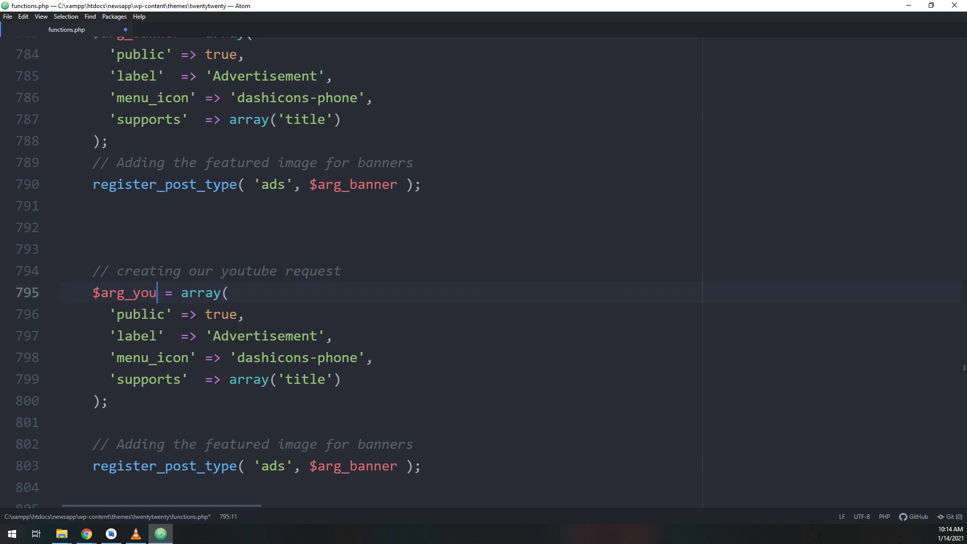
type("tube")
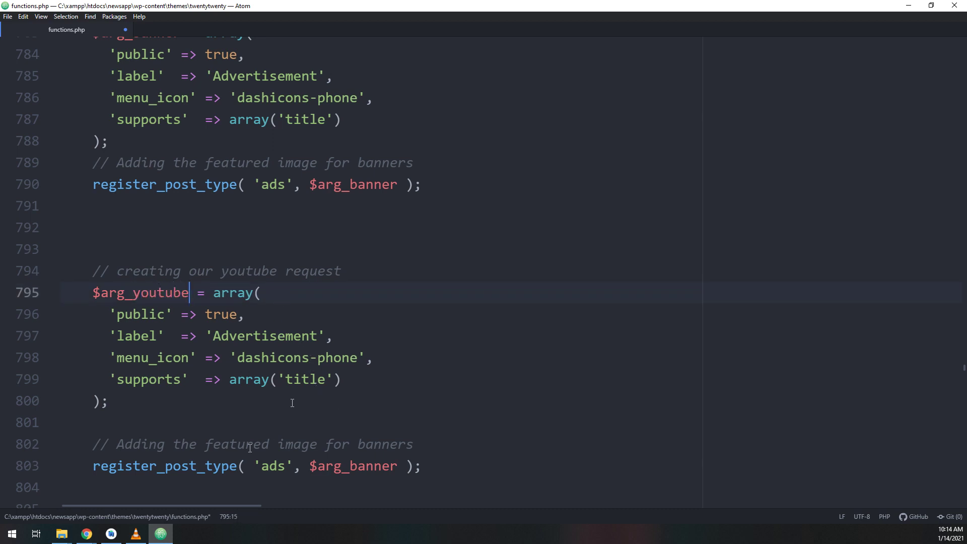
Pass $arg_youtube to register_post_type and set the array's label to 'Youtube'.
double_click(361, 467)
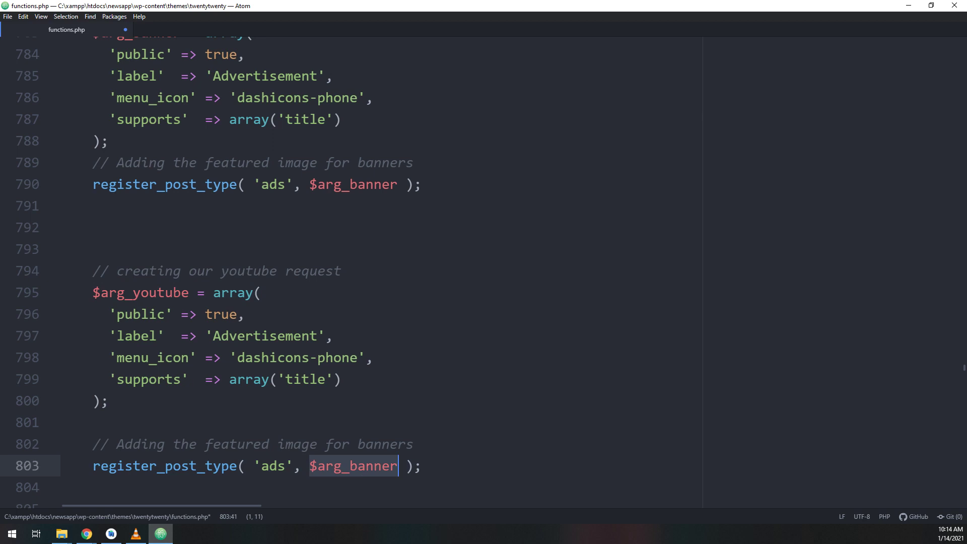
type("$a")
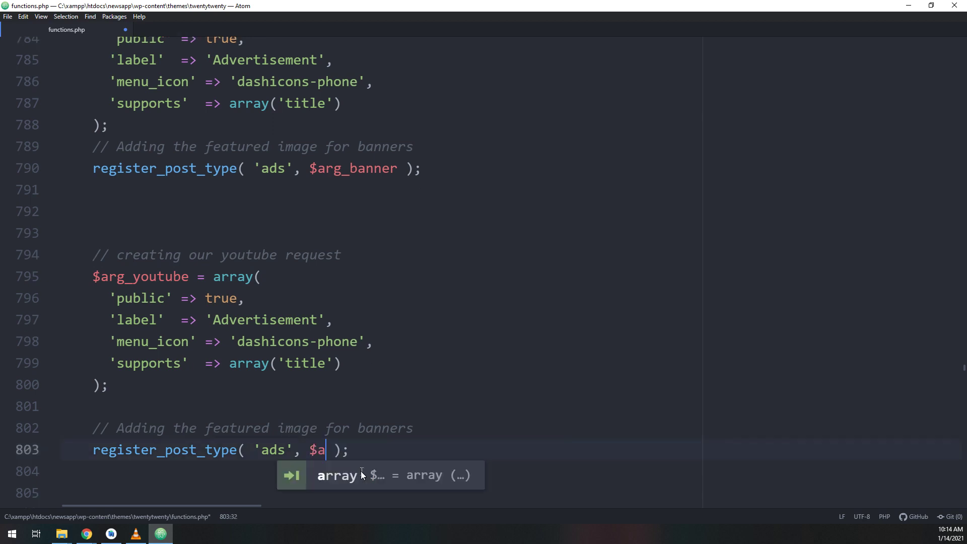
type("rg")
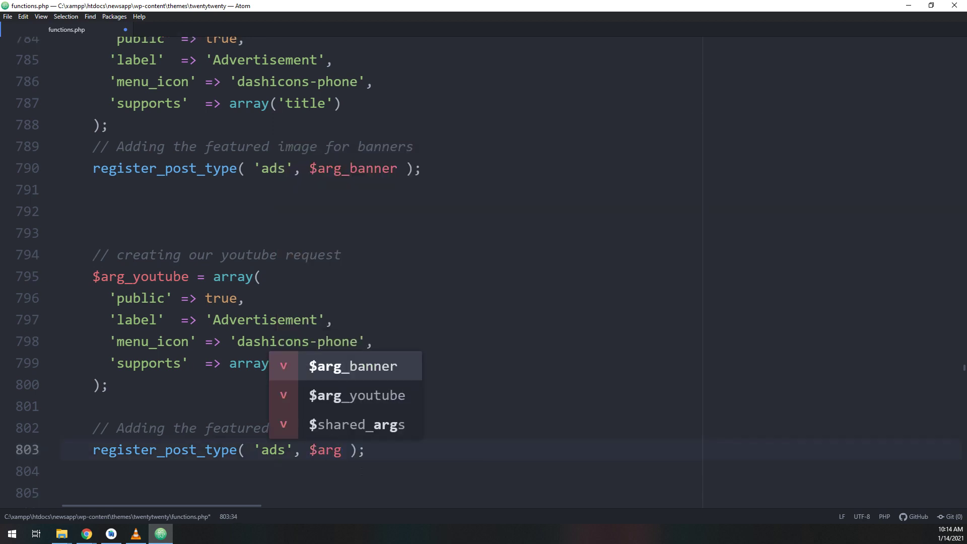
key("Down")
key("Return")
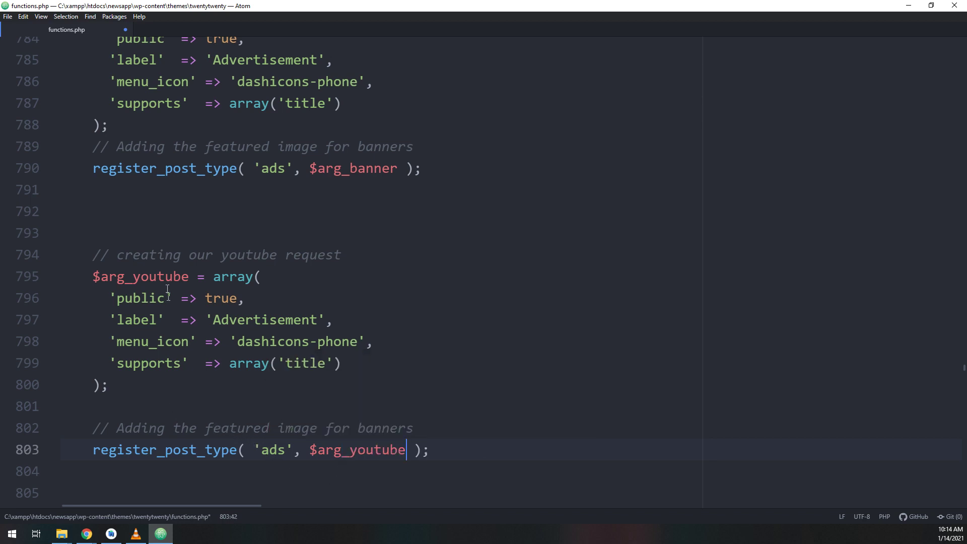
scroll(219, 265, "down", 1)
scroll(219, 264, "down", 1)
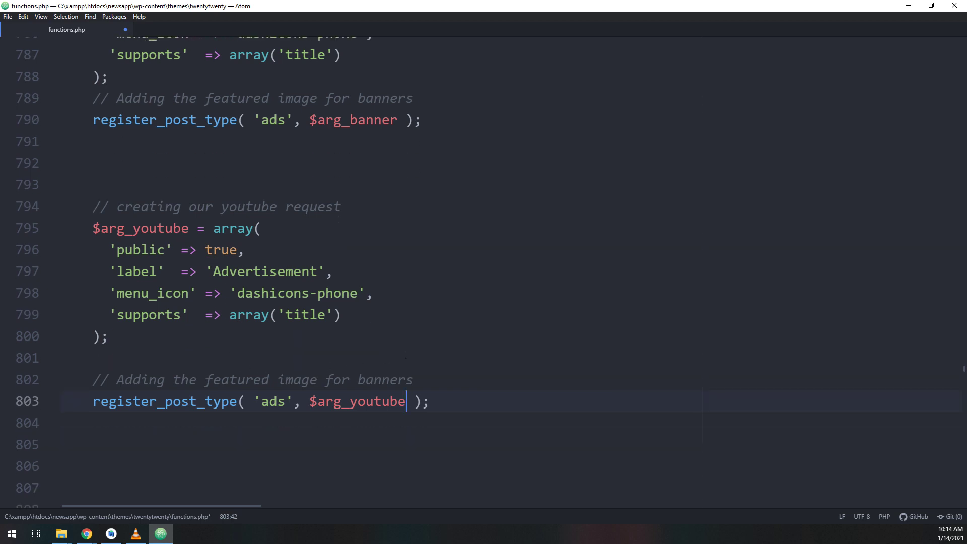
double_click(287, 278)
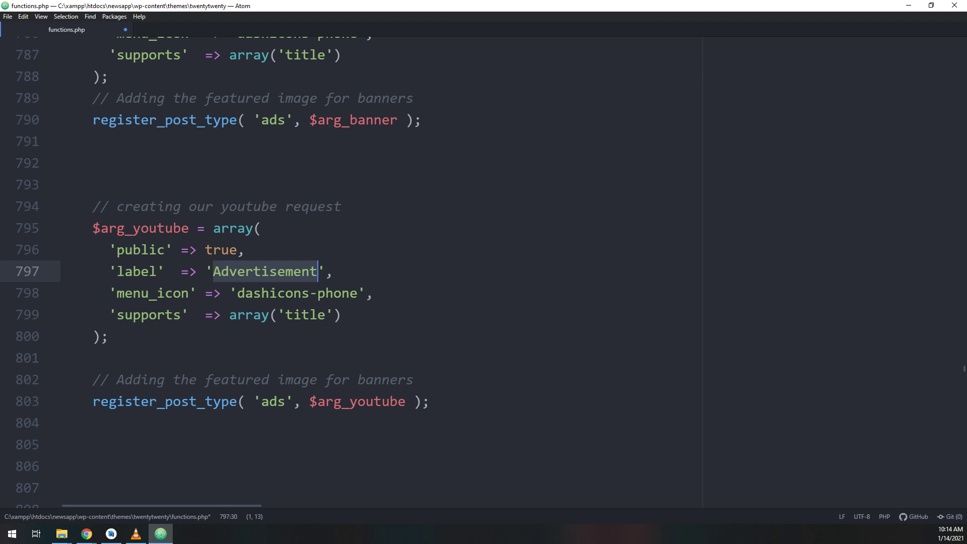
type("You")
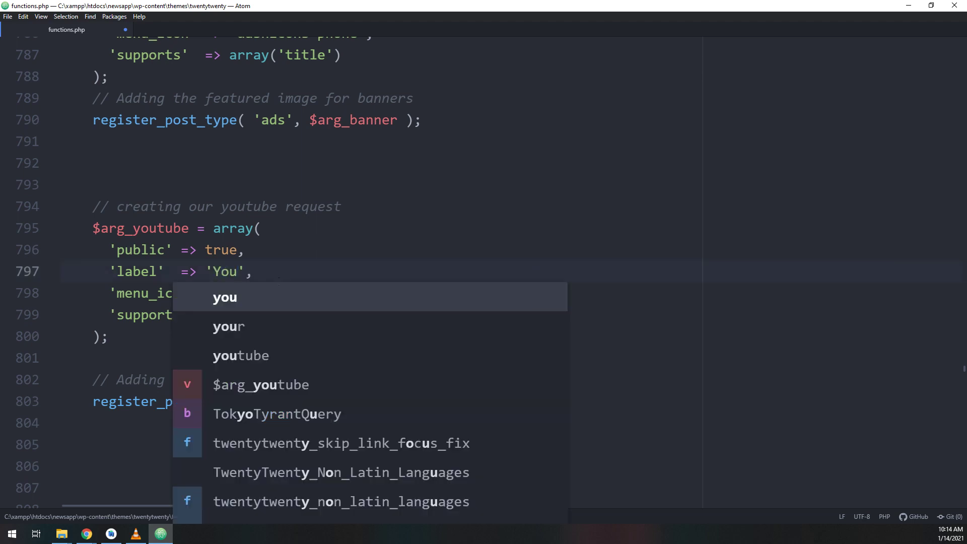
type("tube")
left_click(410, 289)
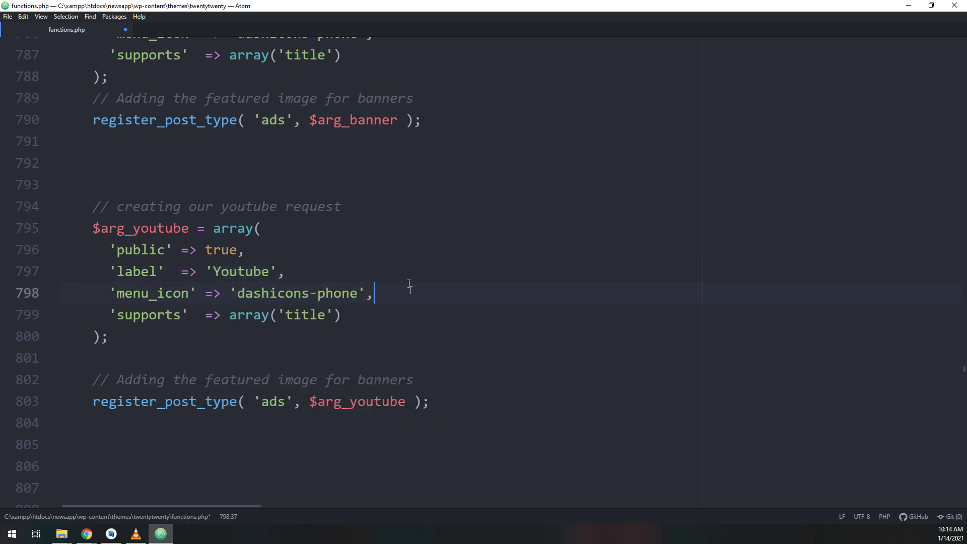
left_click(471, 441)
key("Up")
Save functions.php via File > Save.
left_click(24, 16)
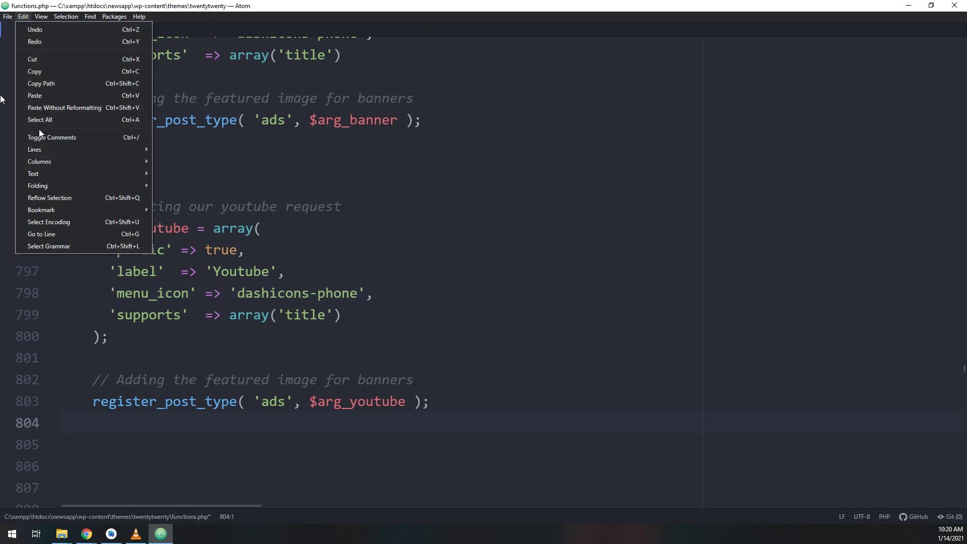
left_click(7, 16)
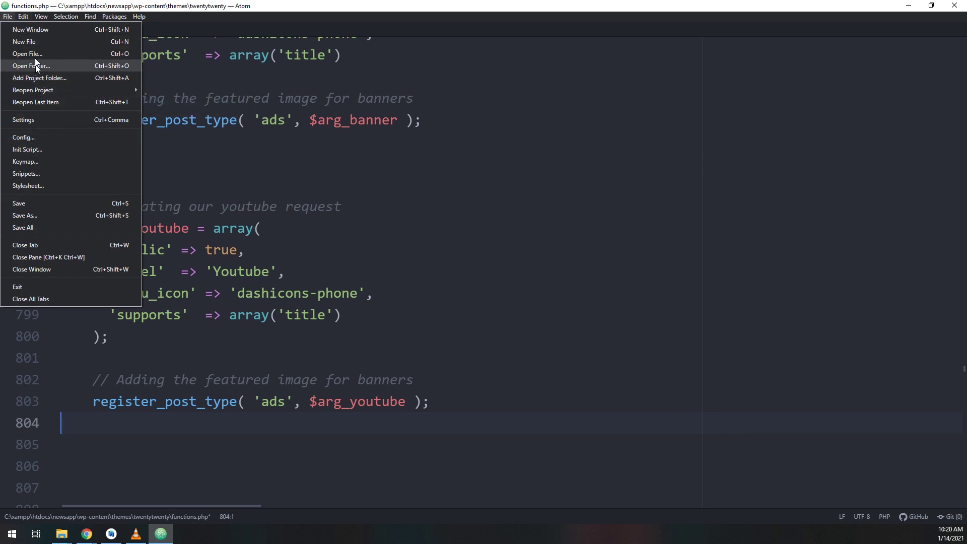
left_click(39, 204)
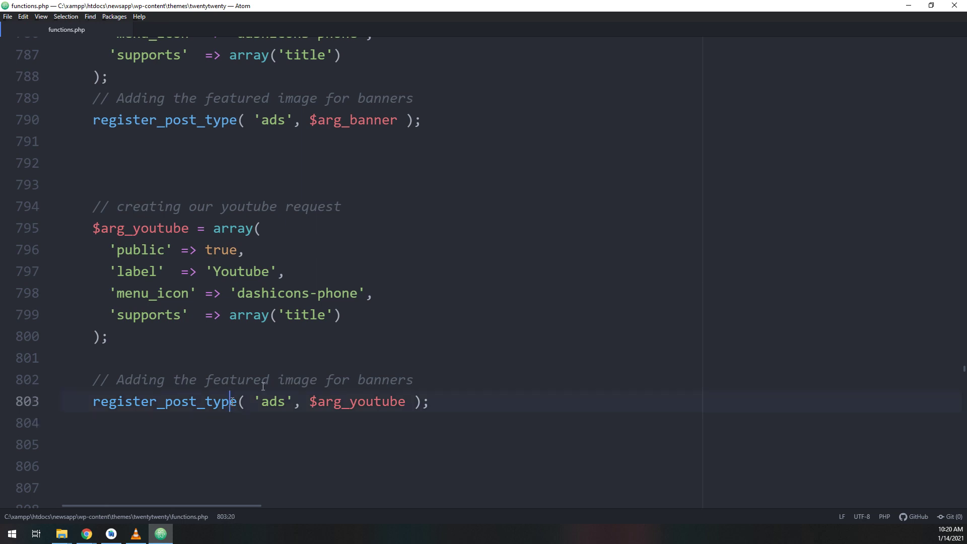
Switch to Chrome and reload the wp-admin dashboard to show the new post type.
key("alt+Tab")
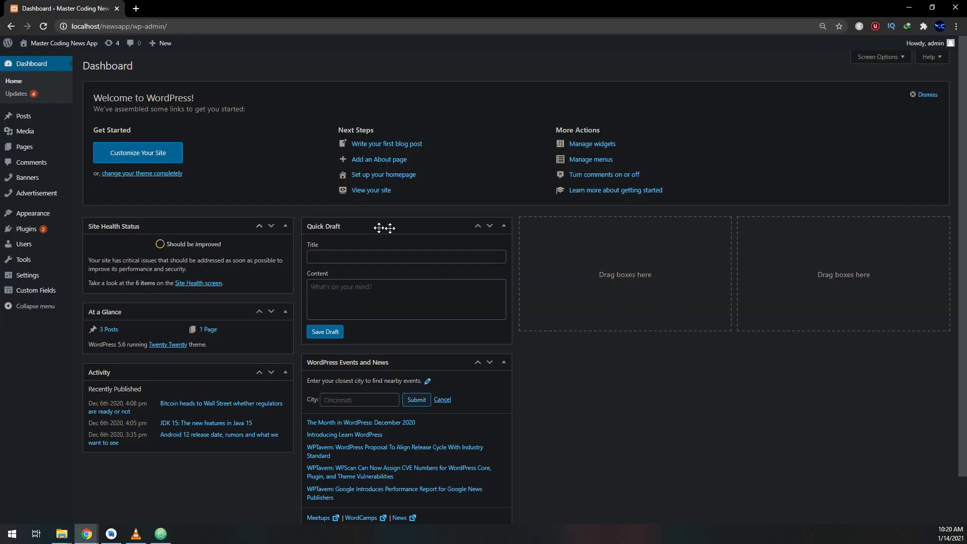
left_click(135, 29)
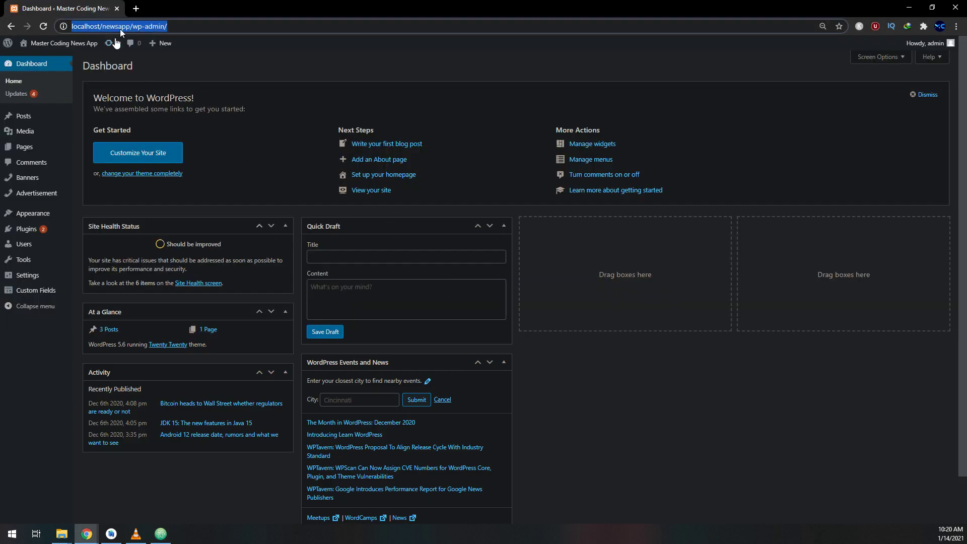
left_click(44, 26)
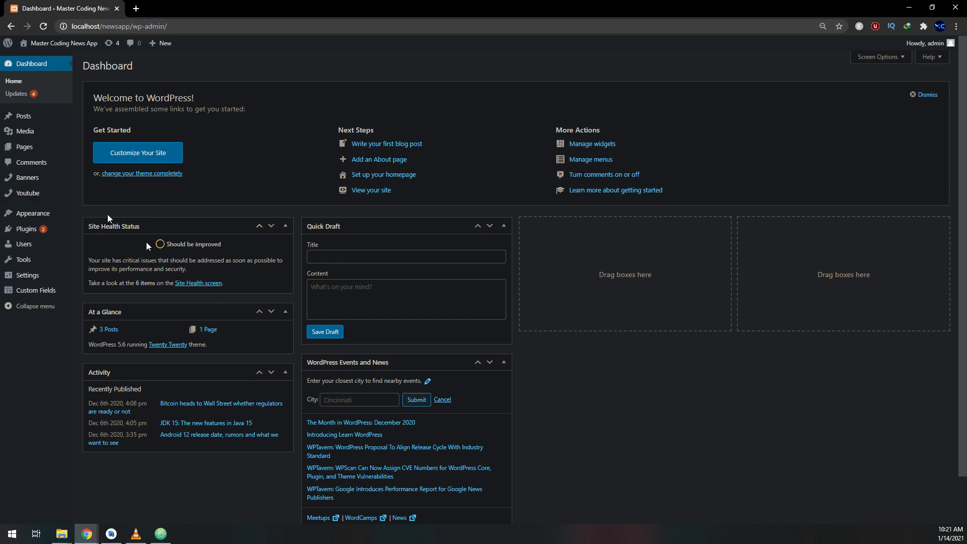
mouse_move(27, 194)
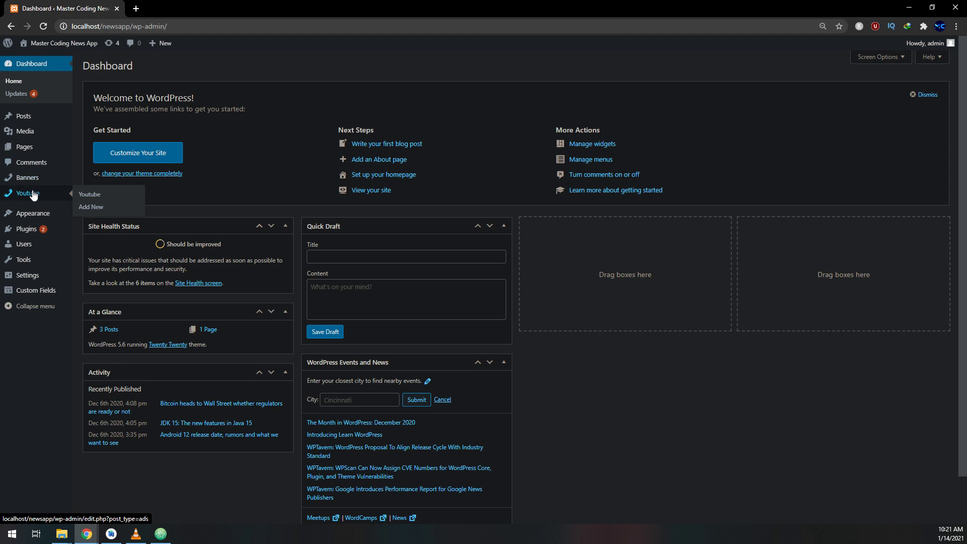
Rename the registered post type from ads to youtube, reword its comment, and save.
left_click(160, 533)
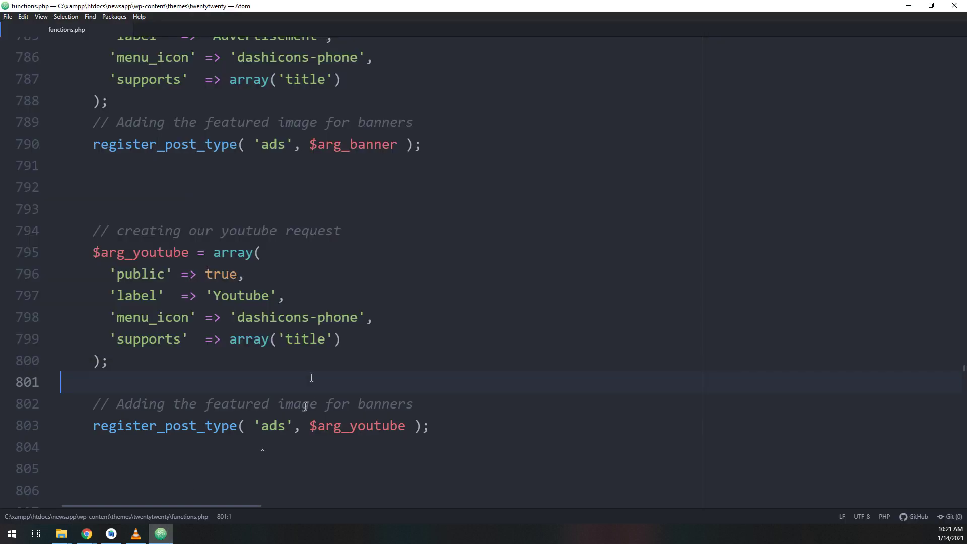
double_click(273, 425)
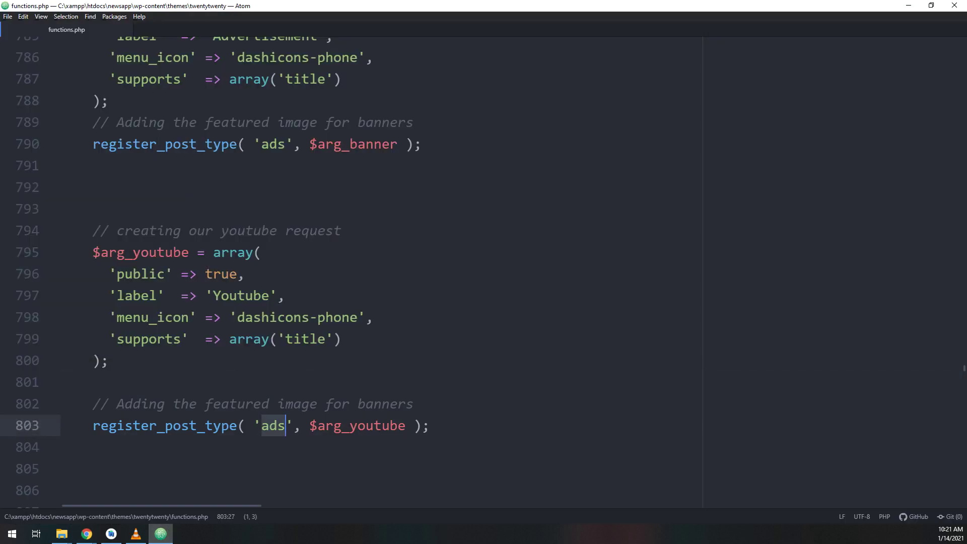
type("yo")
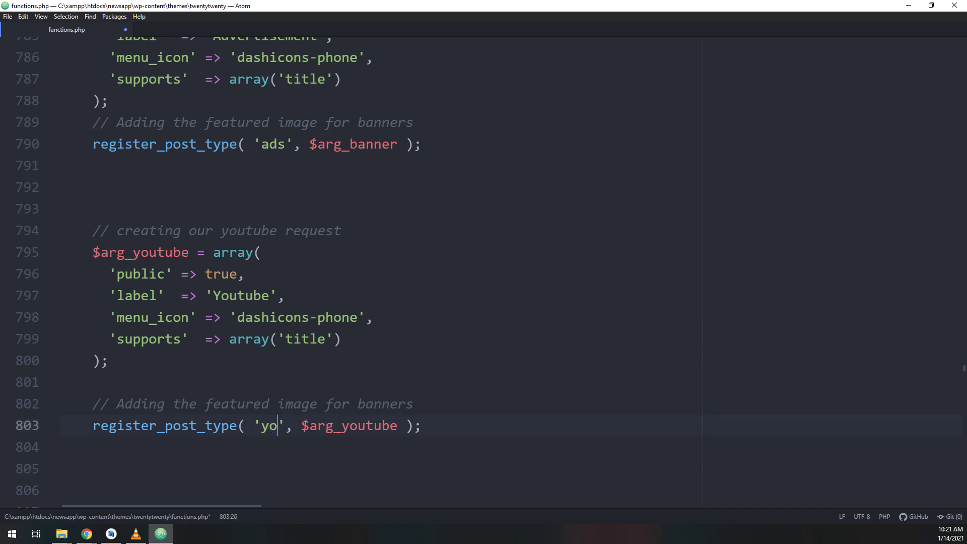
type("utube")
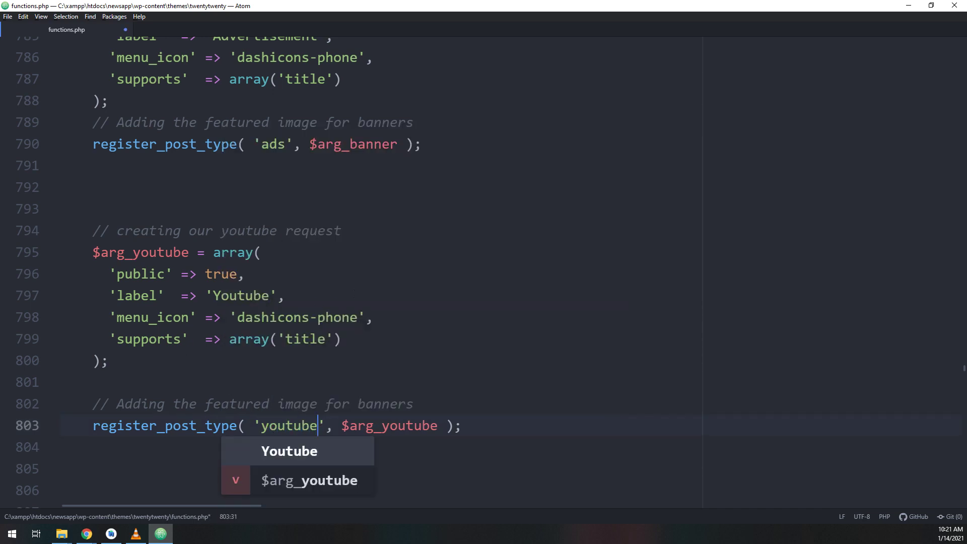
key("Escape")
key("Up")
key("Up")
key("Up")
left_click_drag(423, 402, 205, 403)
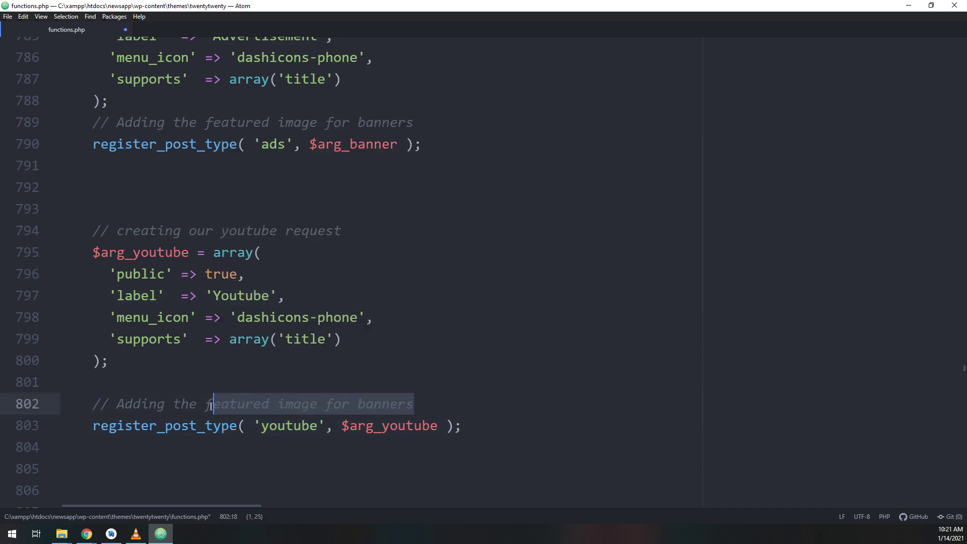
type("youtub")
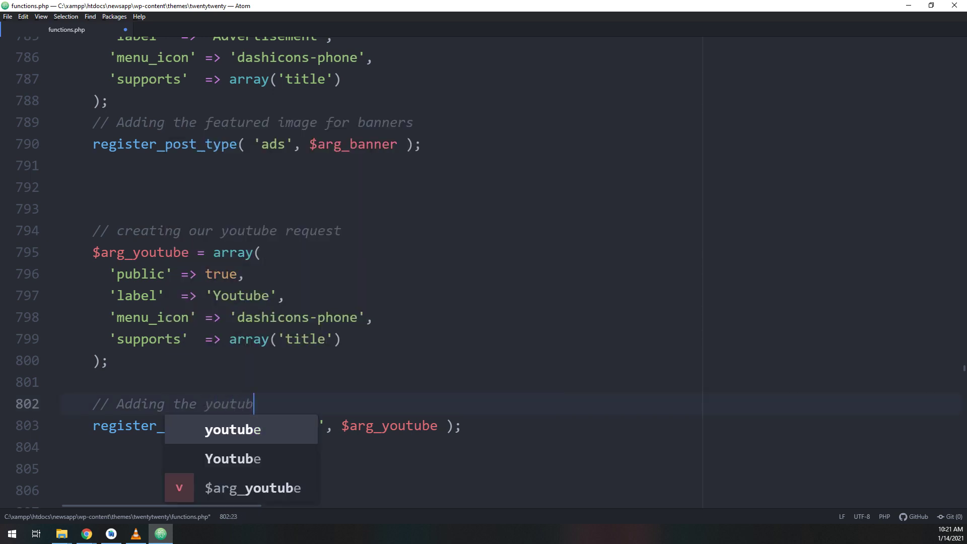
type("e api")
left_click(246, 426)
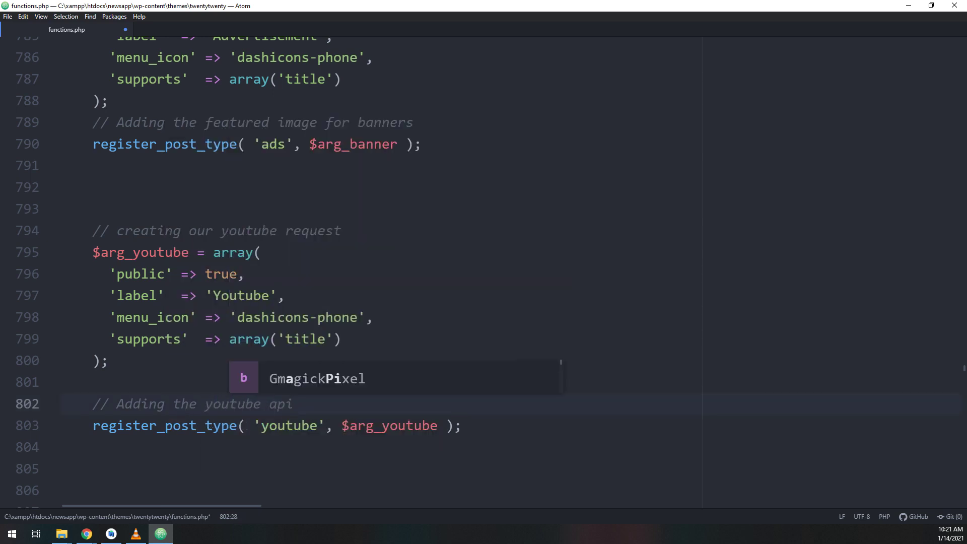
left_click(6, 16)
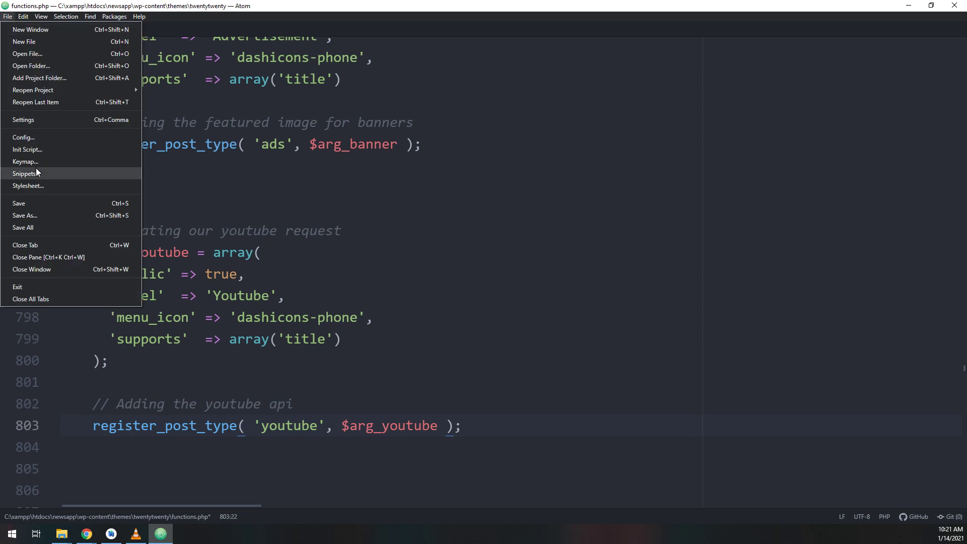
left_click(40, 203)
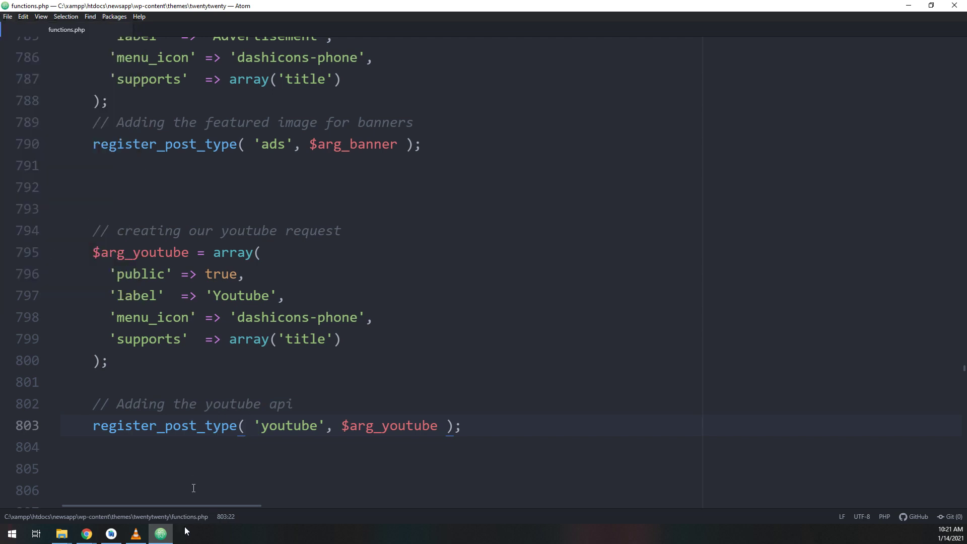
Adjust the comment wording to 'Adding the youtube icon in wordpress'.
left_click(305, 408)
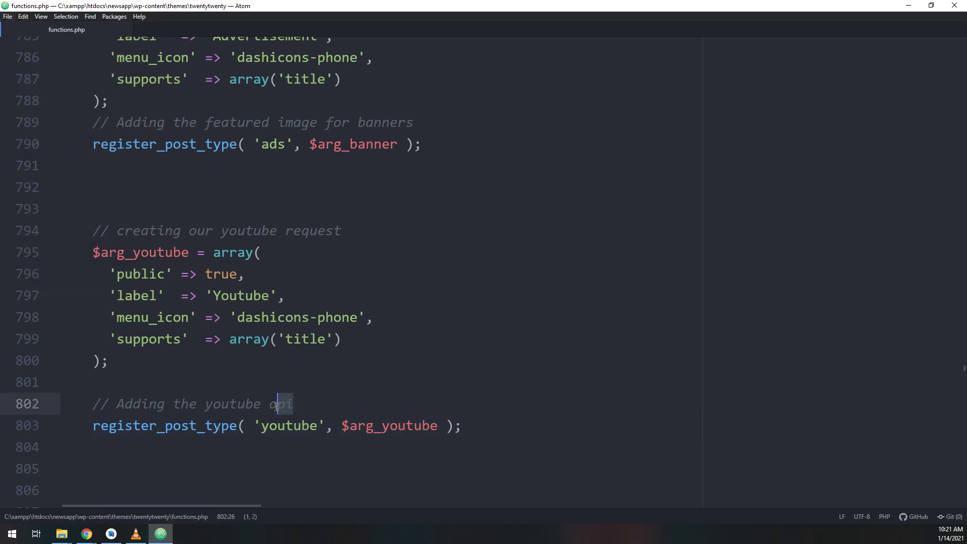
left_click_drag(306, 407, 272, 408)
type("icon")
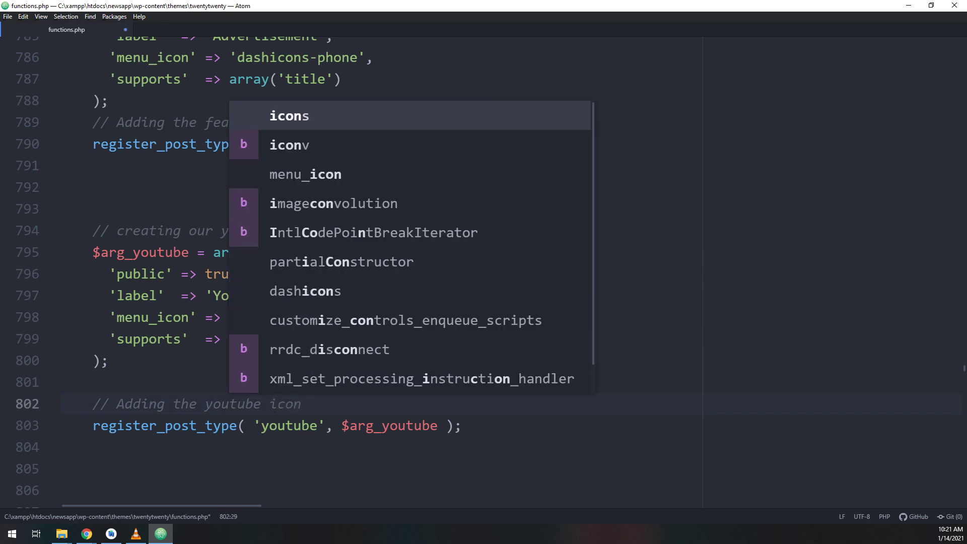
type(" in")
key("BackSpace")
key("BackSpace")
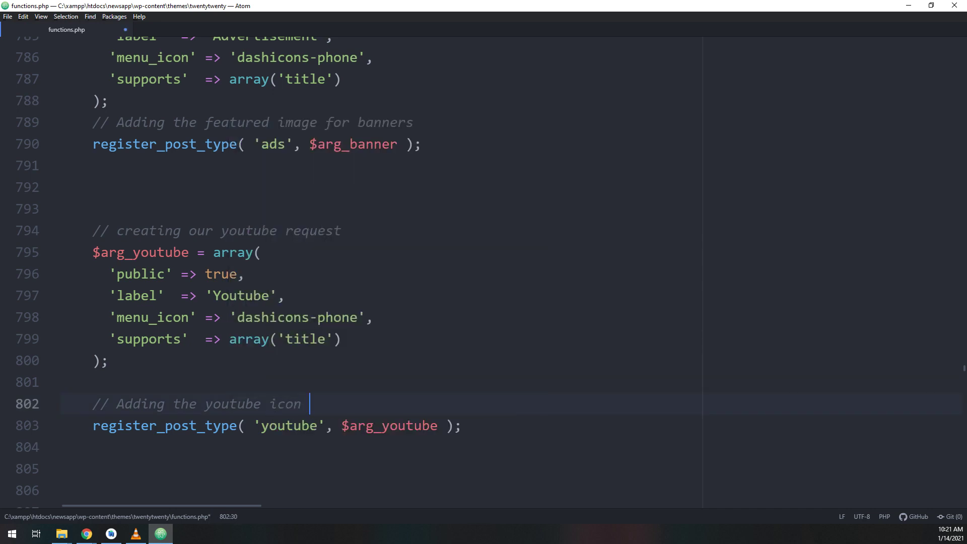
type("in wor")
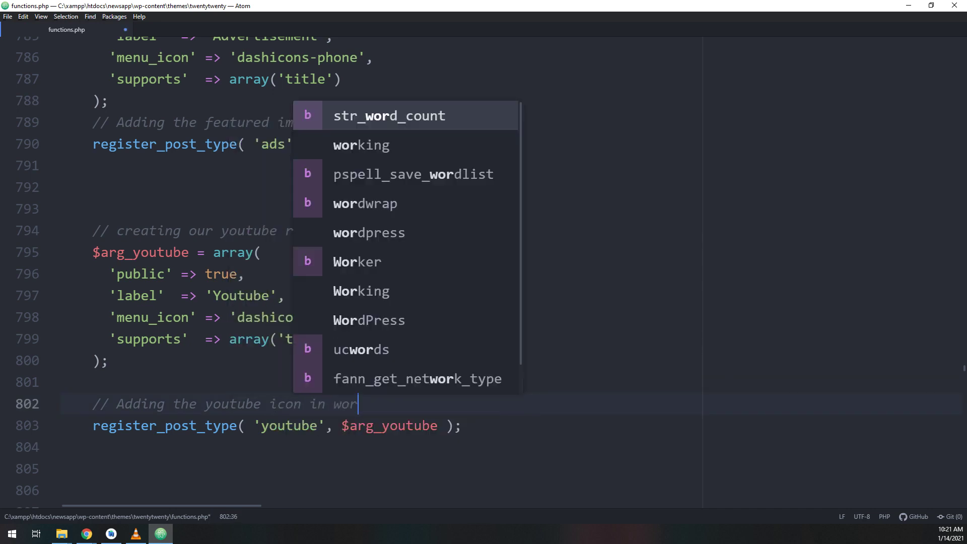
type("dpress")
left_click(244, 451)
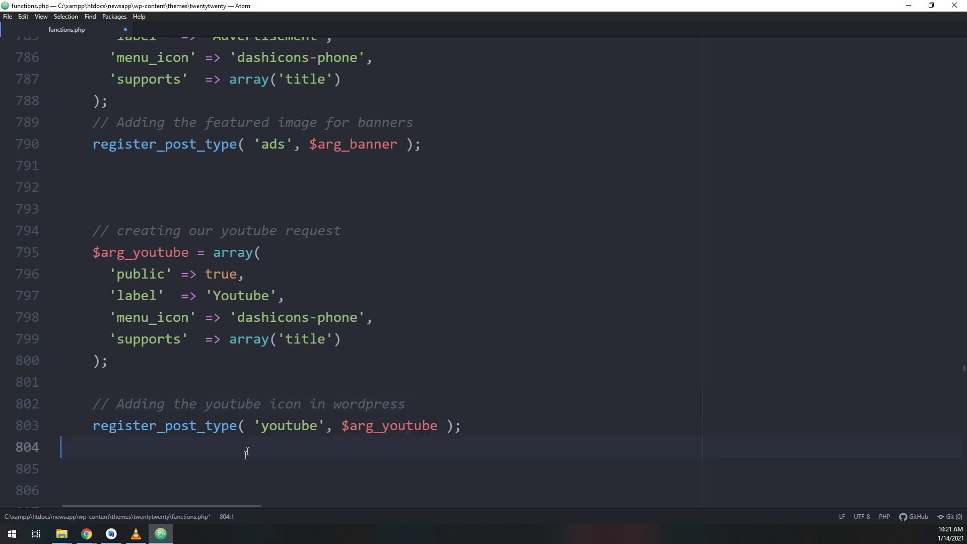
Reload the WordPress dashboard and go to the Custom Fields field groups page.
left_click(160, 535)
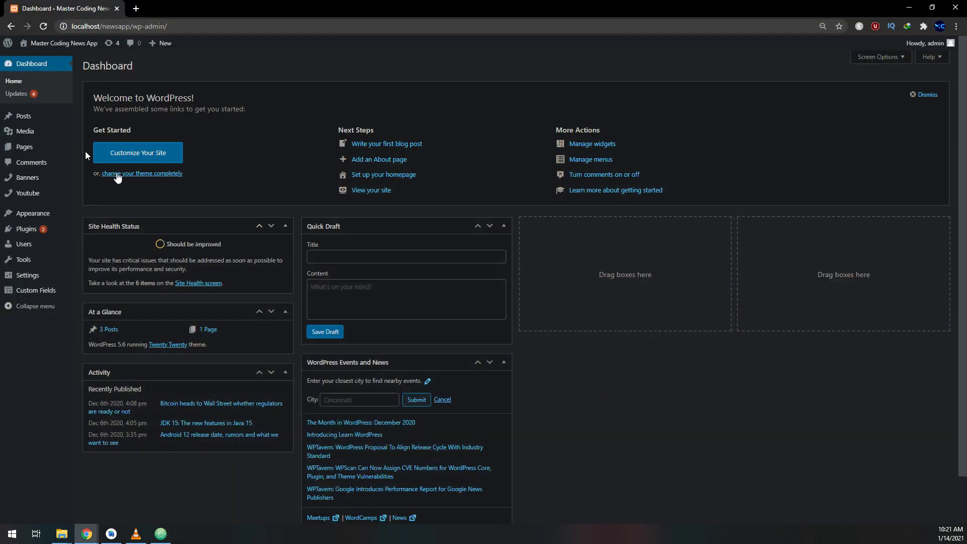
left_click(44, 26)
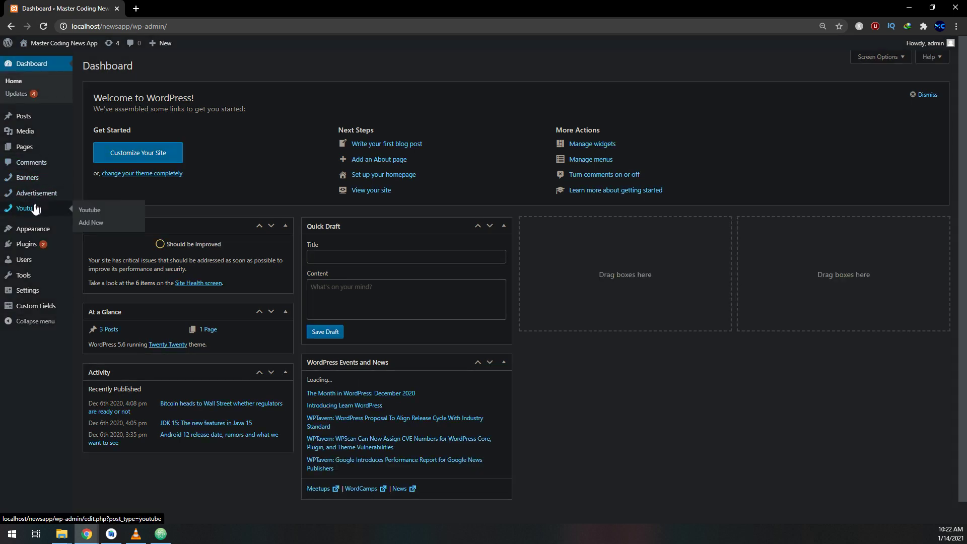
mouse_move(27, 209)
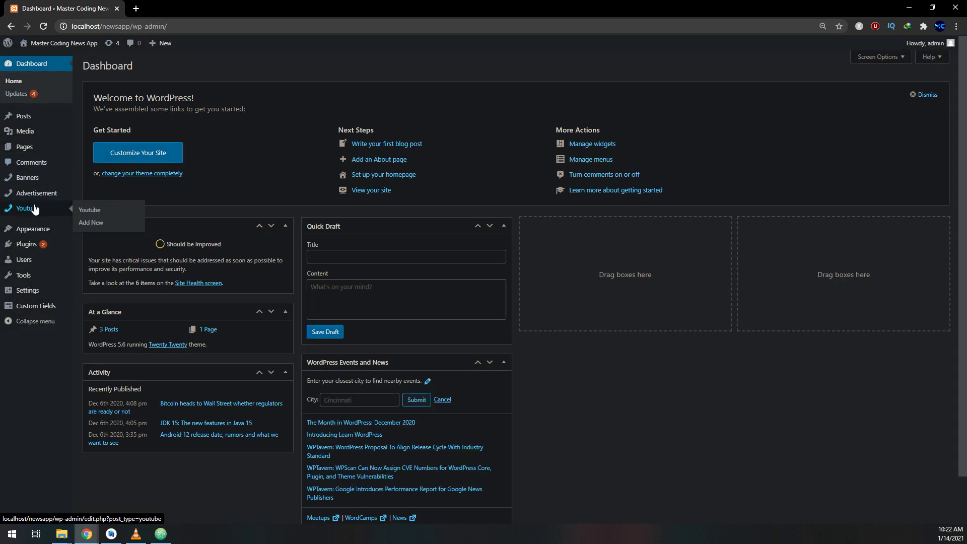
left_click(136, 534)
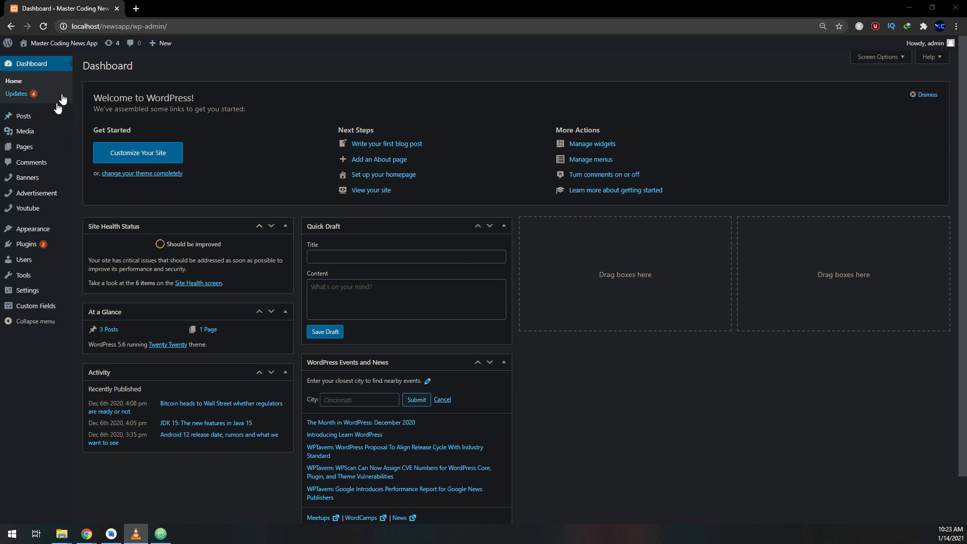
left_click(36, 307)
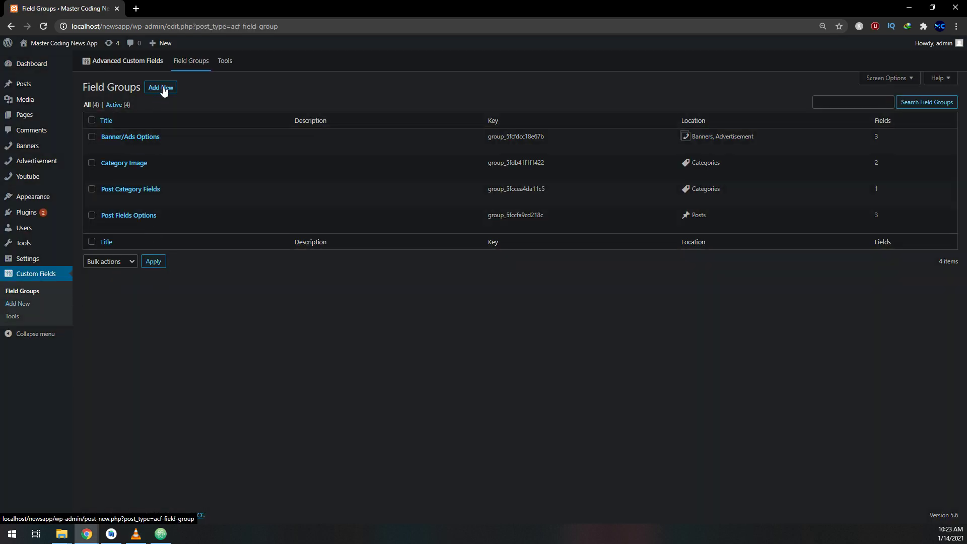
Start a new 'Youtube Field' group, zoom to 125%, and add its first field.
left_click(164, 90)
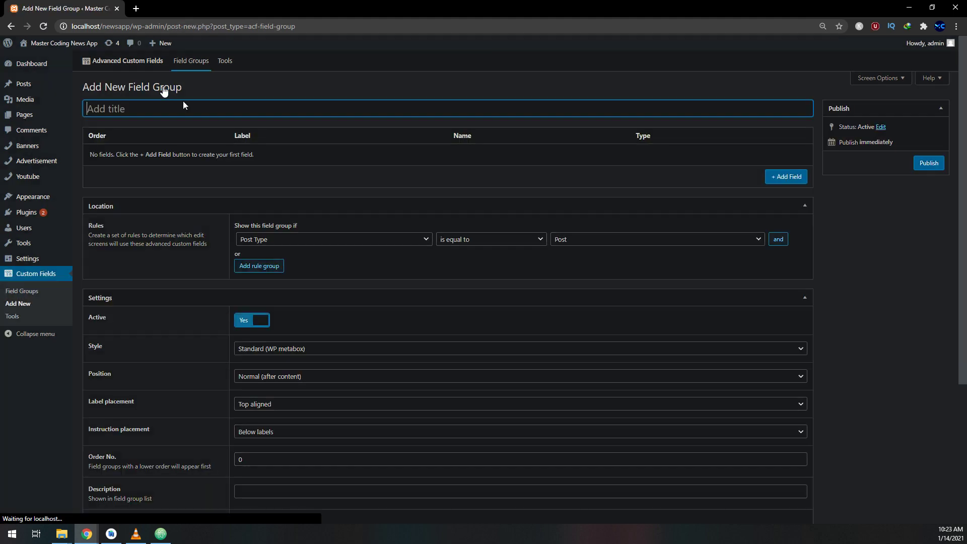
key("ctrl+plus")
key("ctrl+plus")
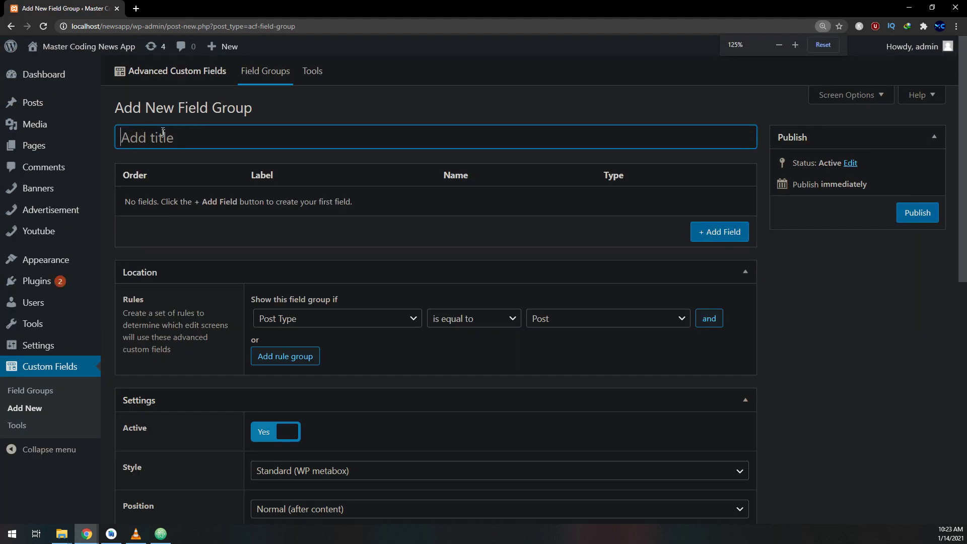
type("You")
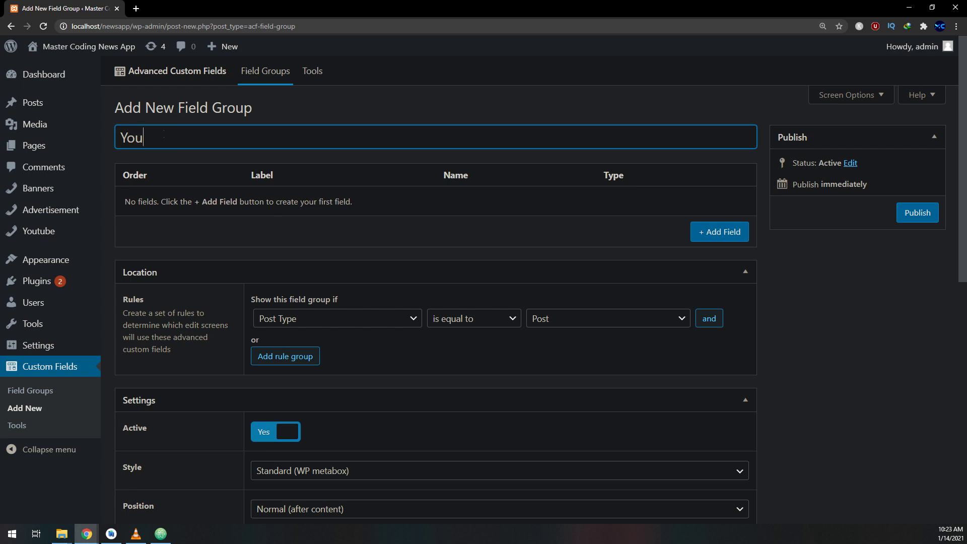
type("tube Field")
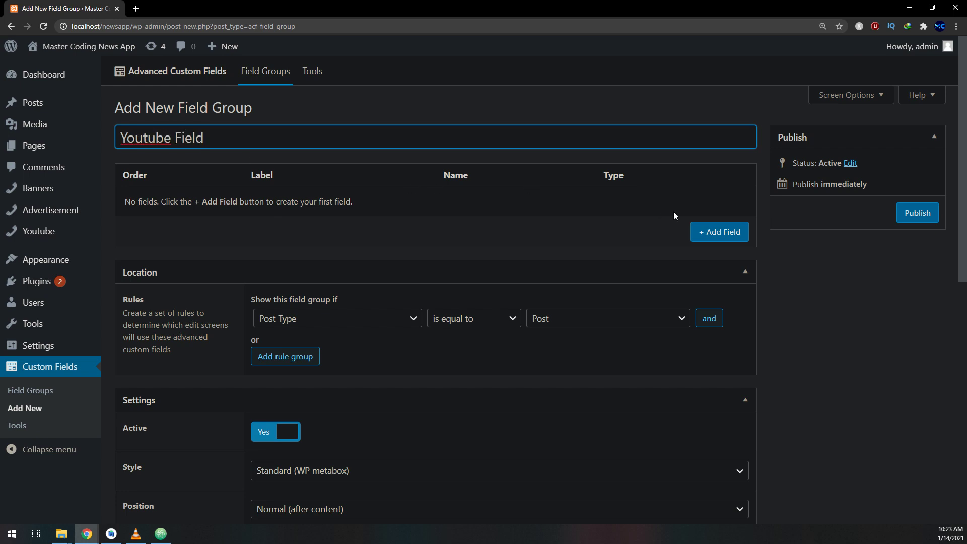
left_click(719, 232)
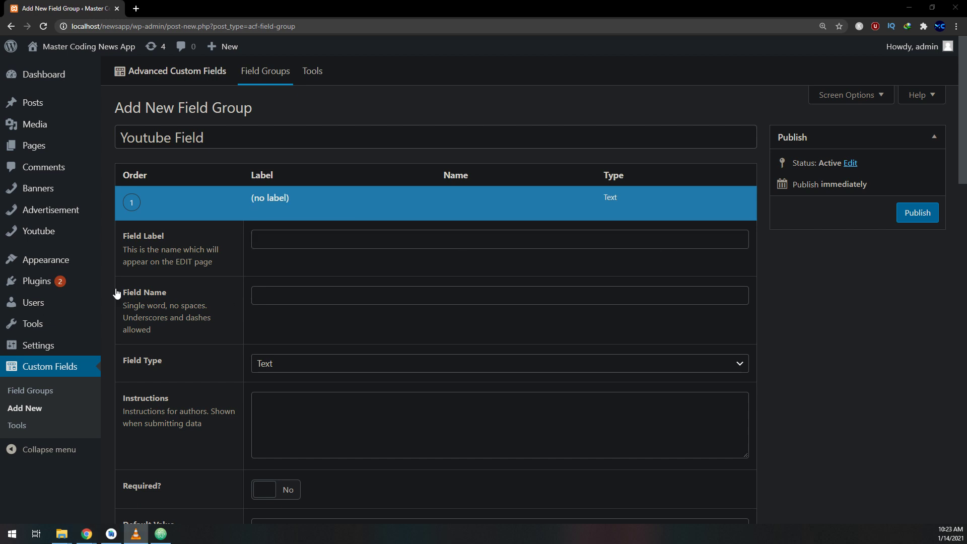
Label the field 'Channel id', set location rule Post Type equal to Youtube, and publish the group.
left_click(330, 239)
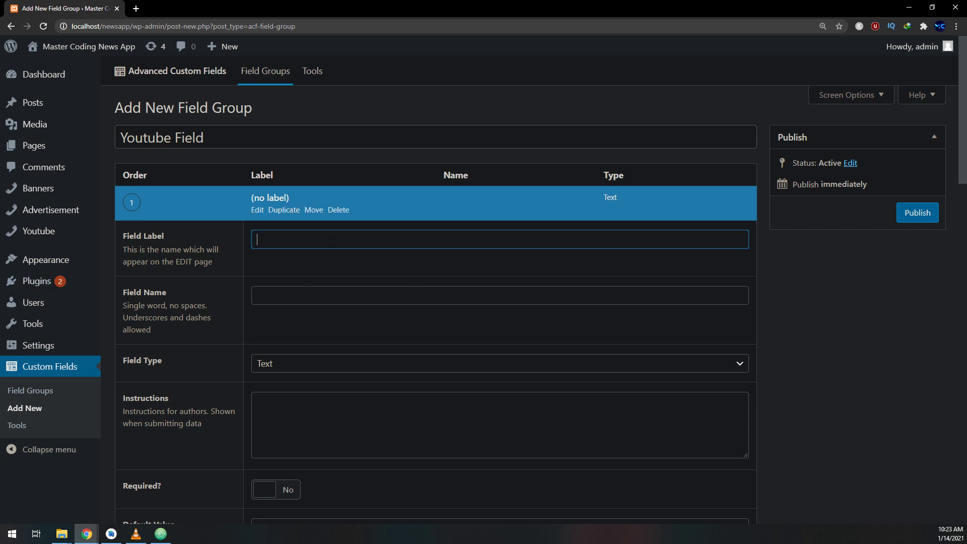
type("Channel id")
scroll(356, 259, "down", 2)
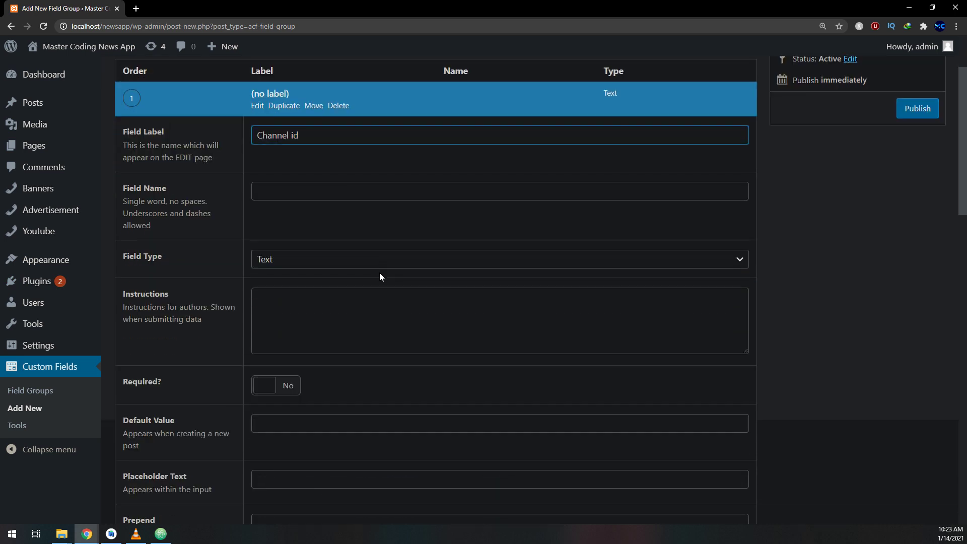
scroll(301, 327, "down", 1)
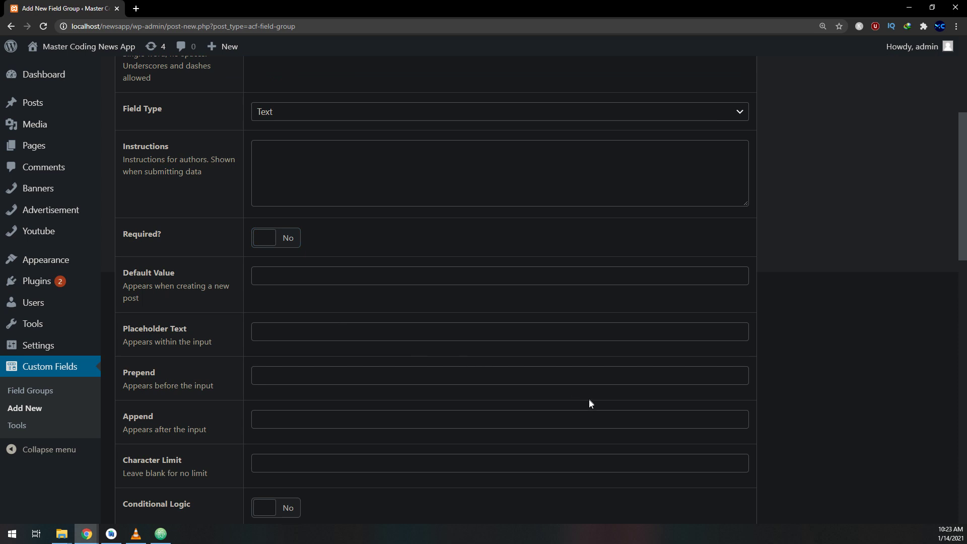
scroll(589, 400, "down", 2)
scroll(511, 411, "down", 1)
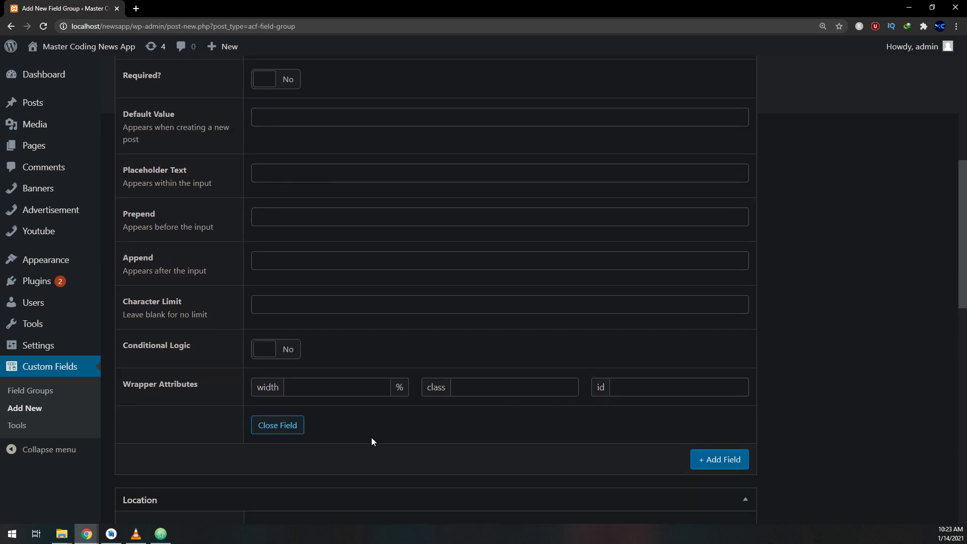
scroll(371, 440, "down", 1)
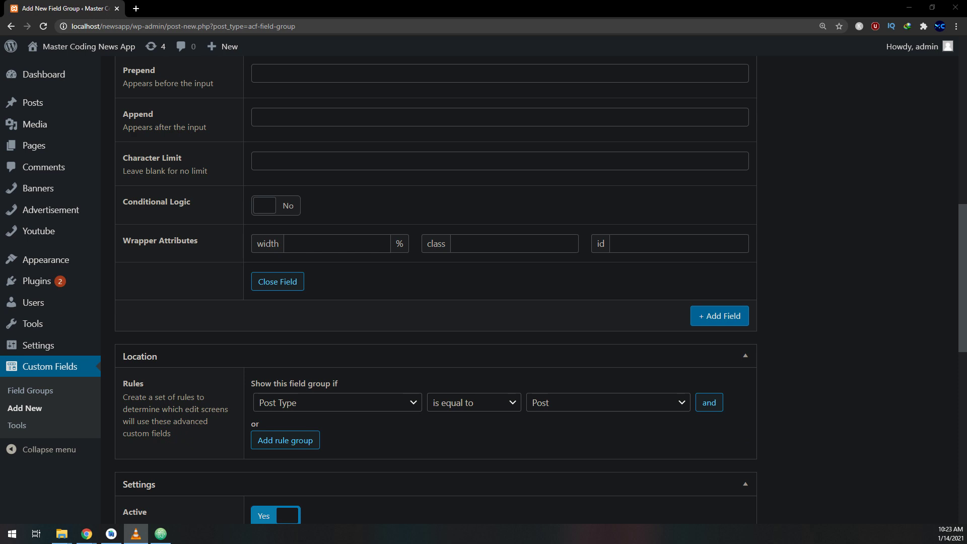
left_click(619, 402)
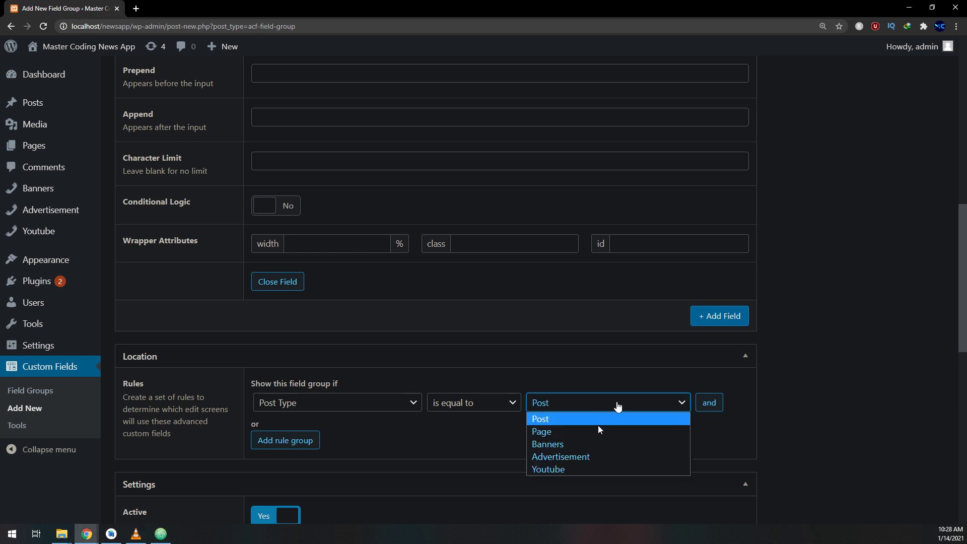
left_click(576, 468)
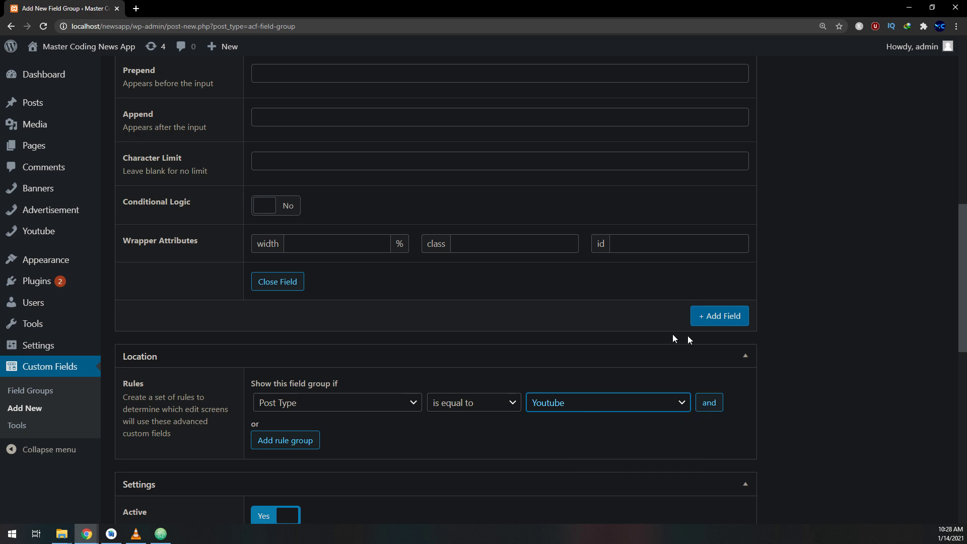
left_click(643, 329)
scroll(582, 326, "up", 3)
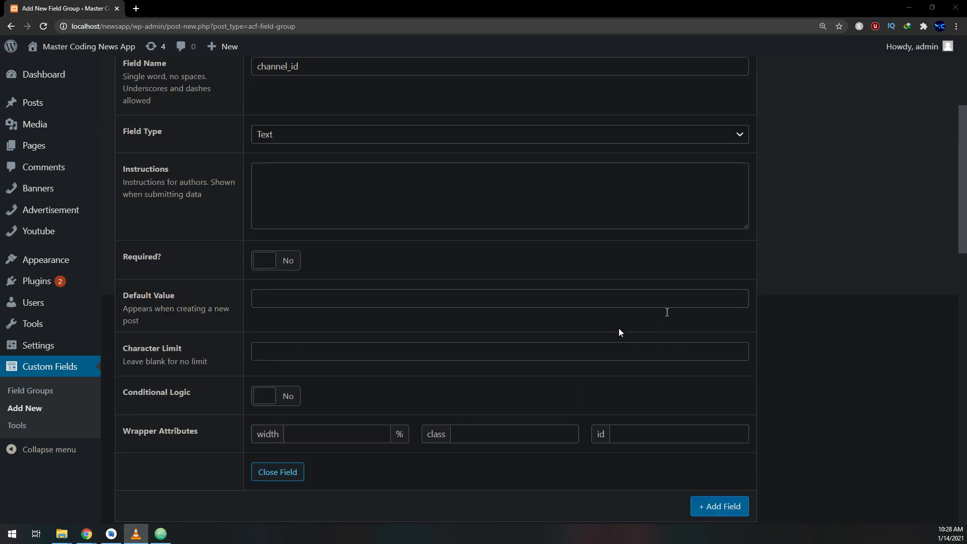
scroll(619, 329, "up", 3)
left_click(917, 212)
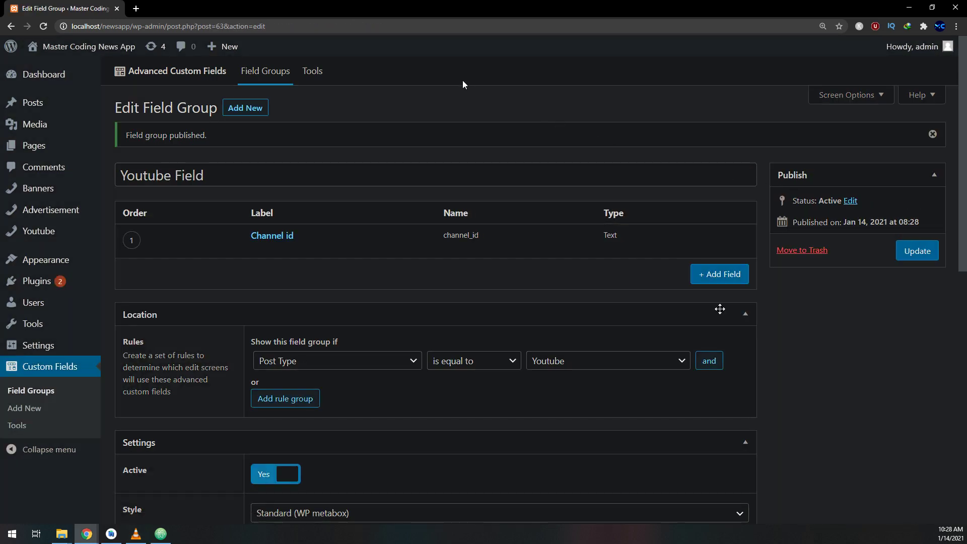
Go to the Youtube posts list in the admin sidebar.
key("alt+Tab")
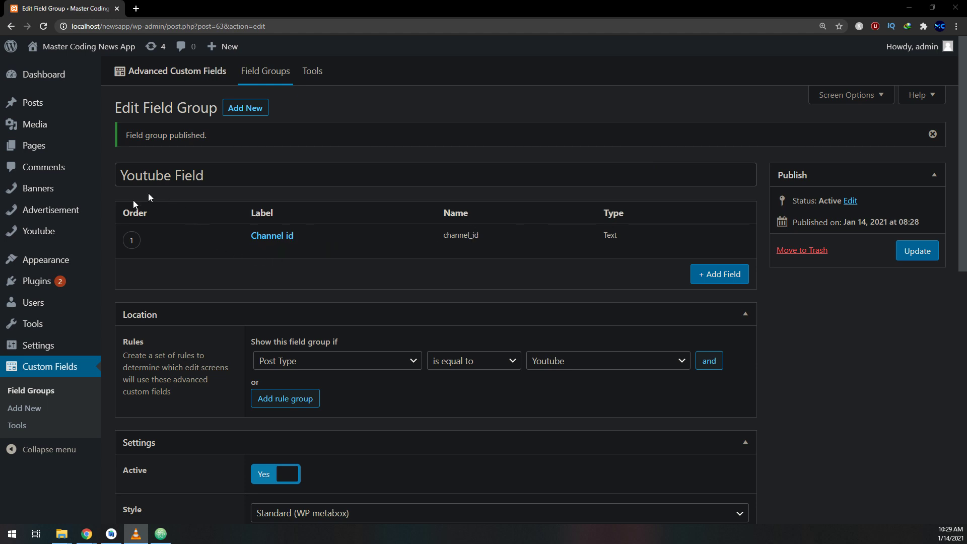
left_click(62, 239)
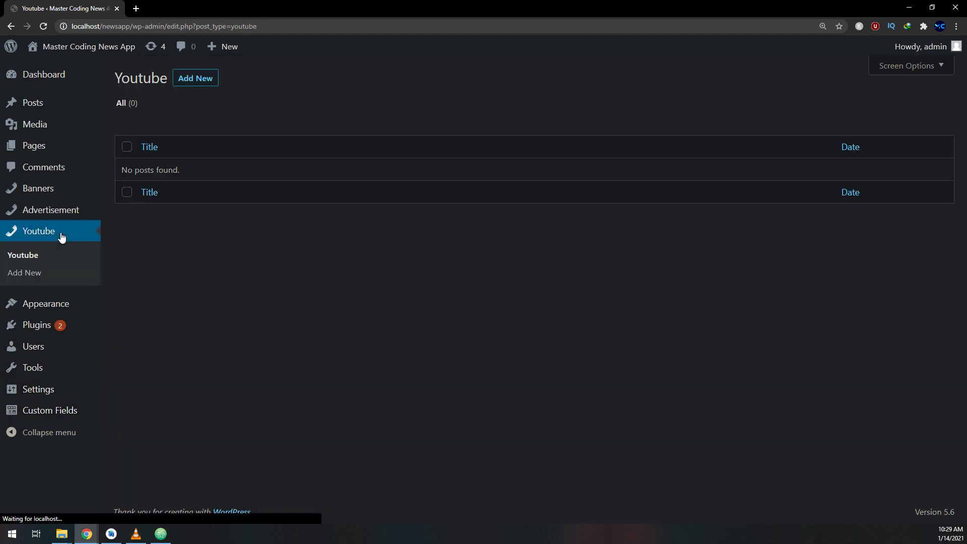
Add a new Youtube post titled 'Here we put the channel name' with Channel id 'Here we put the channel id'.
left_click(188, 79)
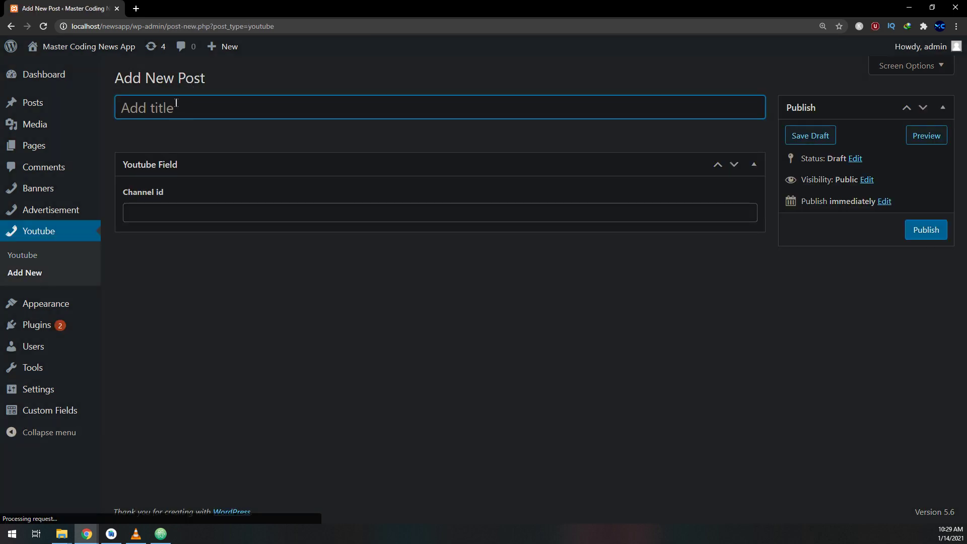
type("He")
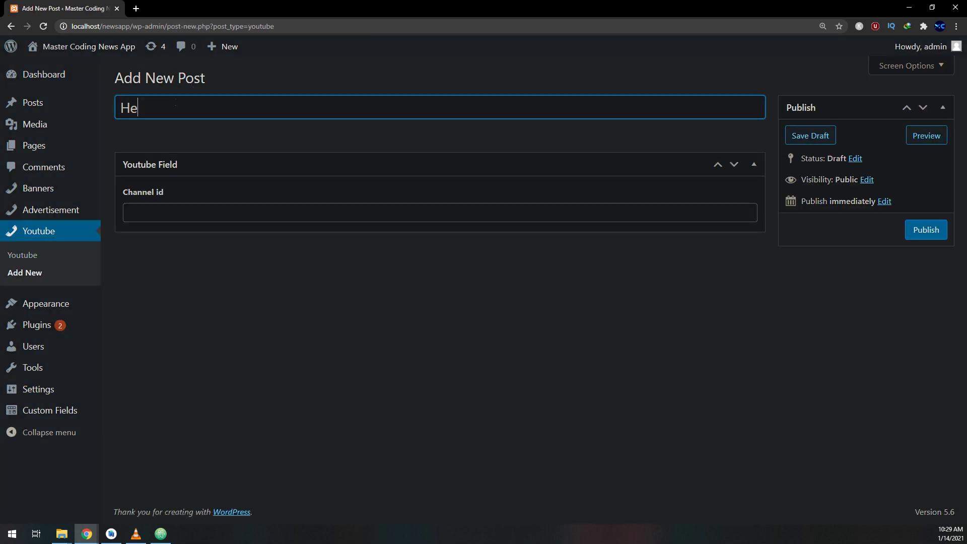
type("re we put ")
type("the channel ")
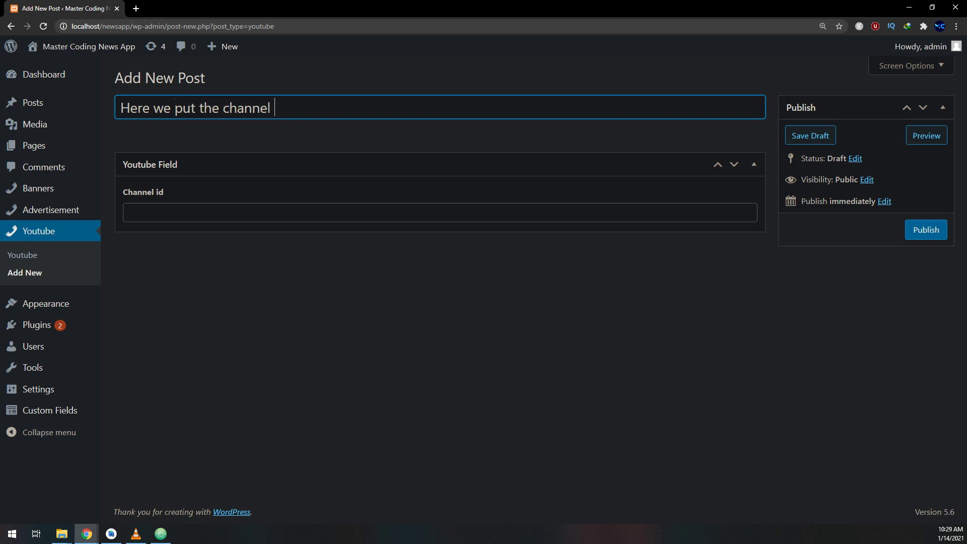
type("name")
key("Tab")
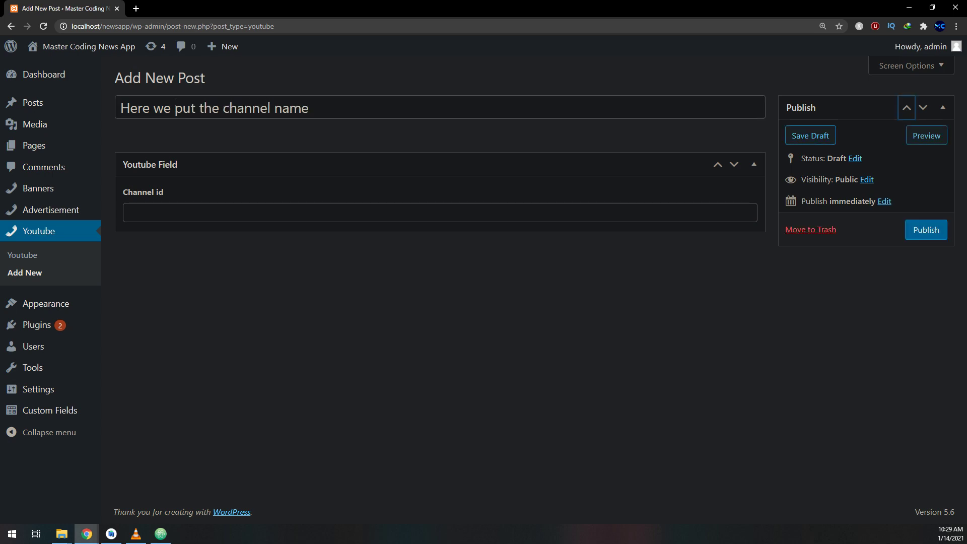
key("Tab")
key("Tab")
key("Tab")
key("Tab")
key("Tab")
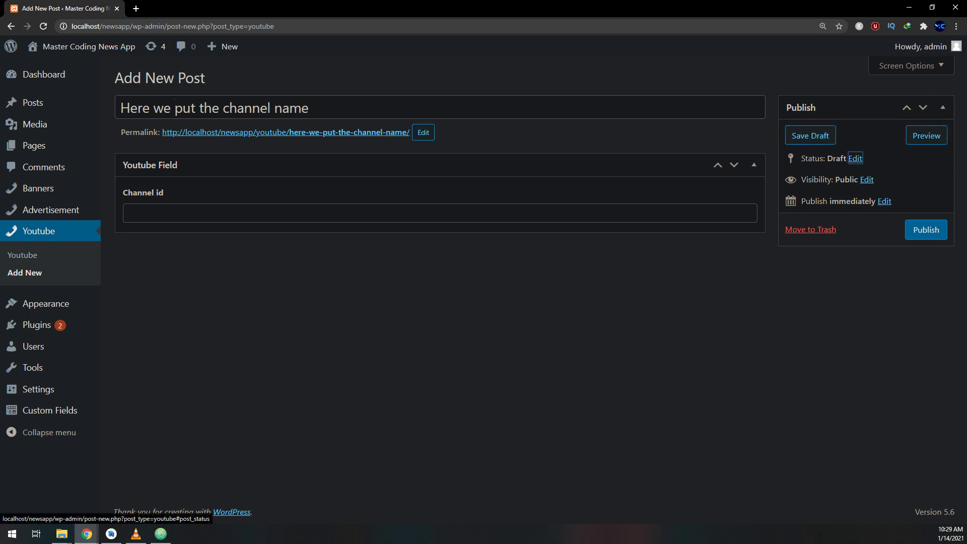
key("Tab")
left_click(195, 208)
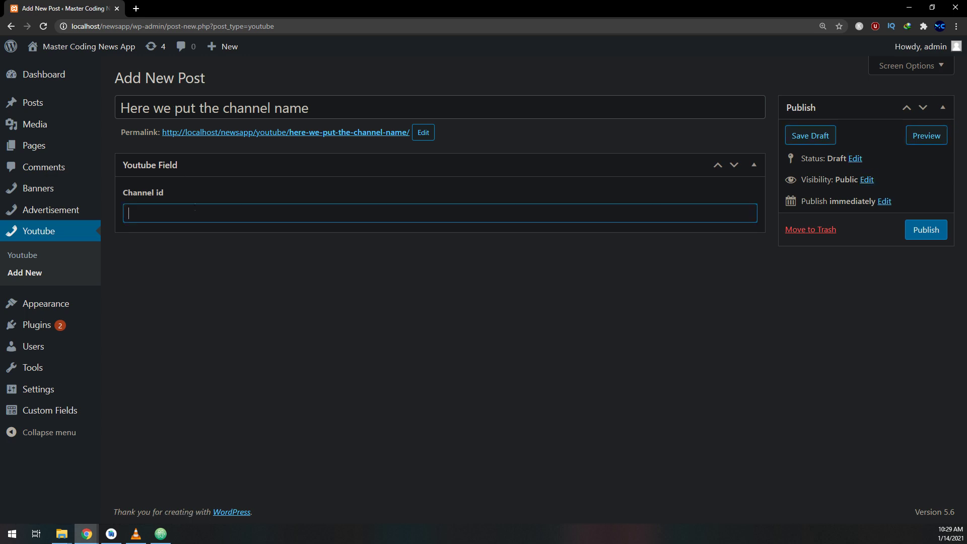
type("Her")
type("chann")
In a new tab, search YouTube for 'master coding' and open the Master Coding channel.
key("ctrl+t")
type("youtut")
key("Return")
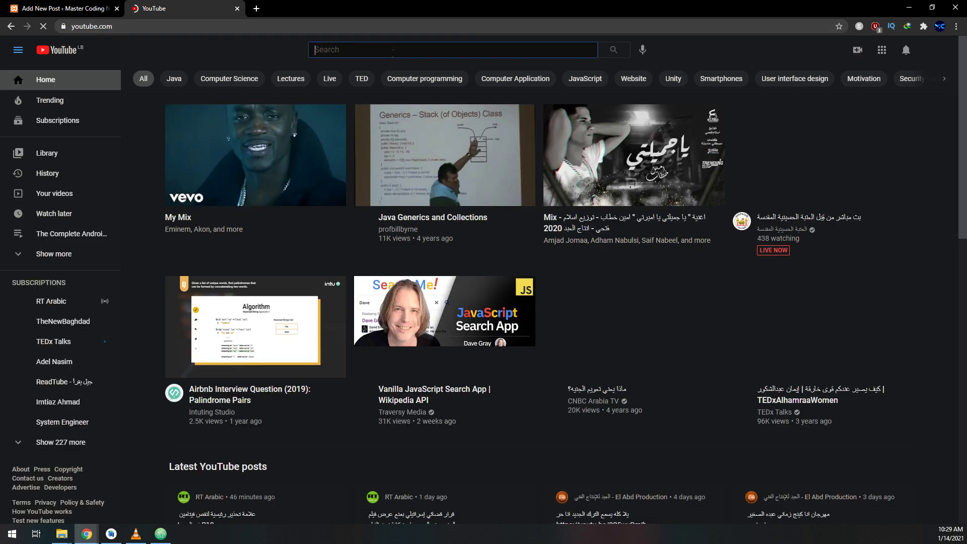
type("master")
key("Return")
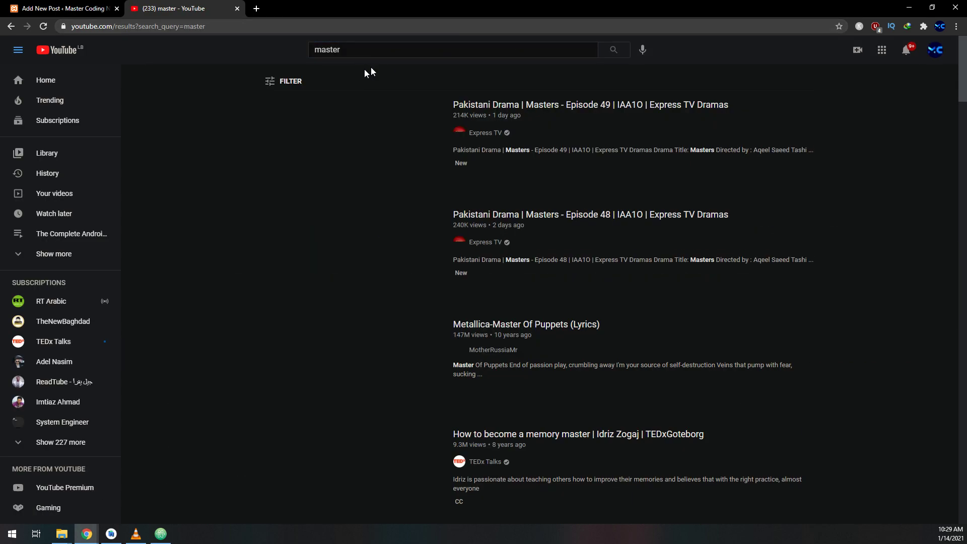
left_click(442, 50)
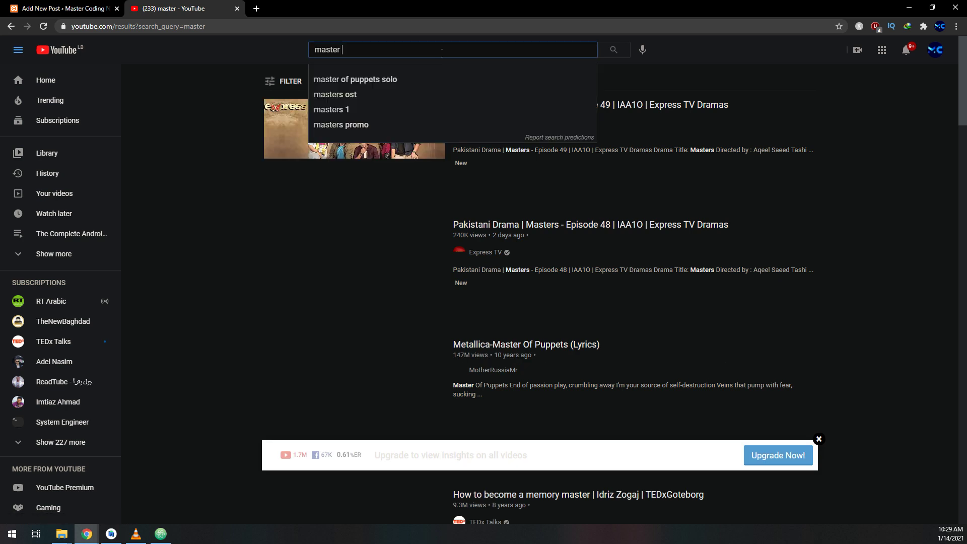
type("coding")
key("Return")
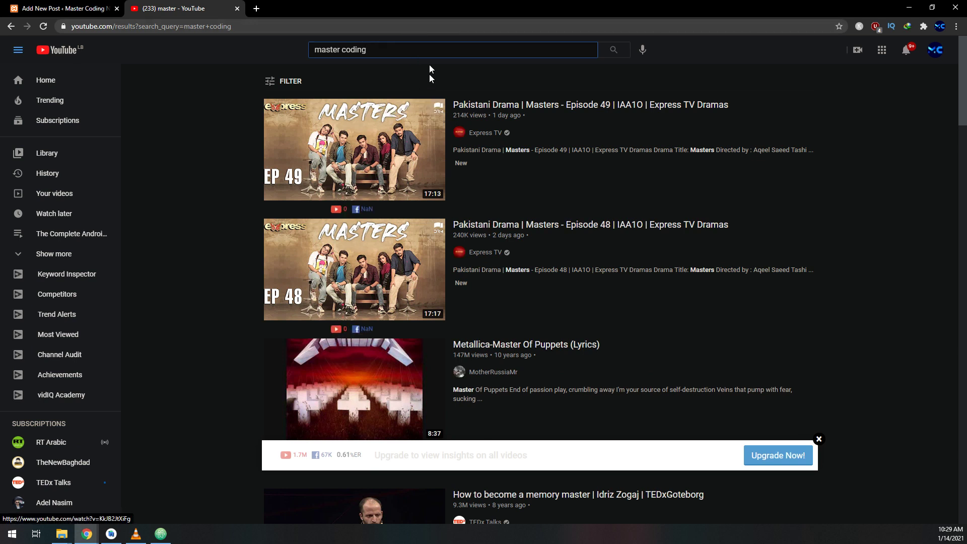
left_click(432, 43)
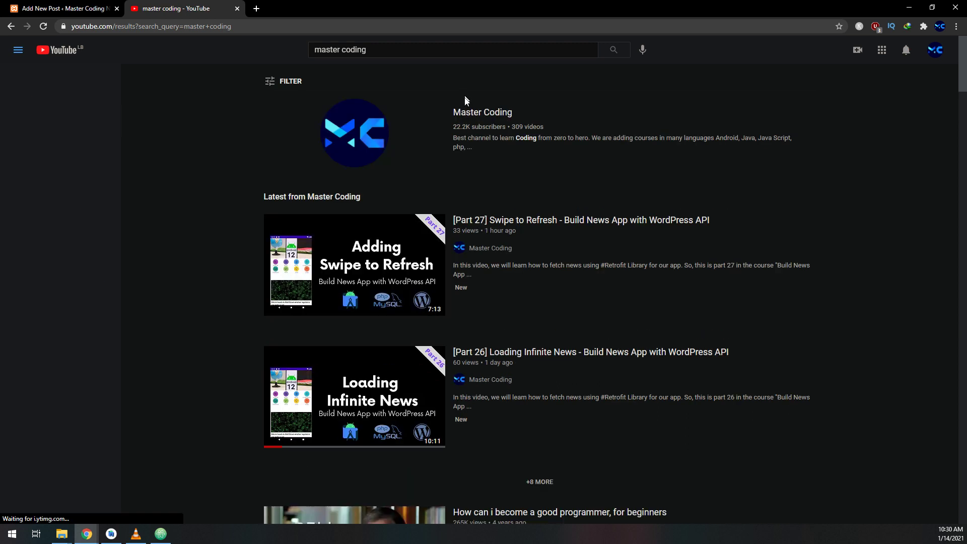
left_click(481, 114)
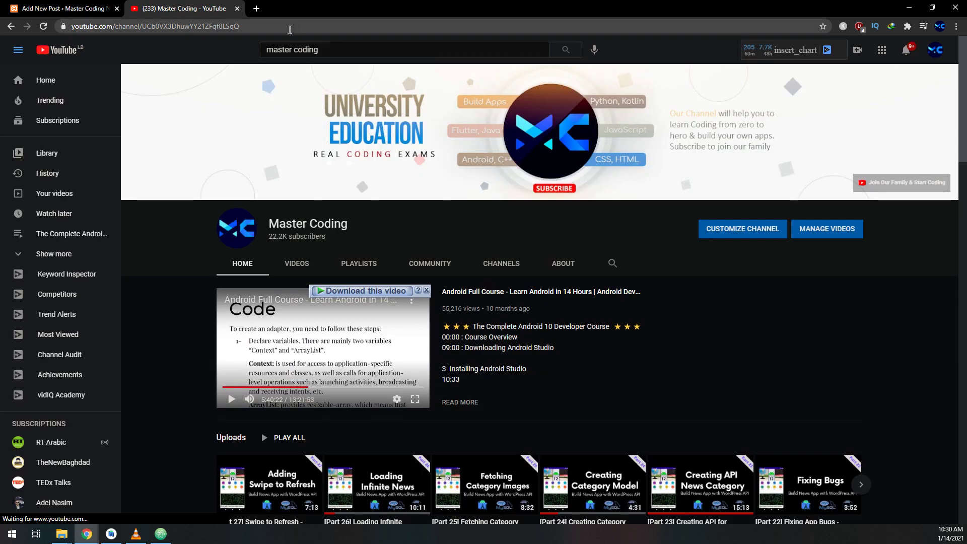
Copy the channel ID from the address bar and return to the WordPress post tab.
double_click(289, 30)
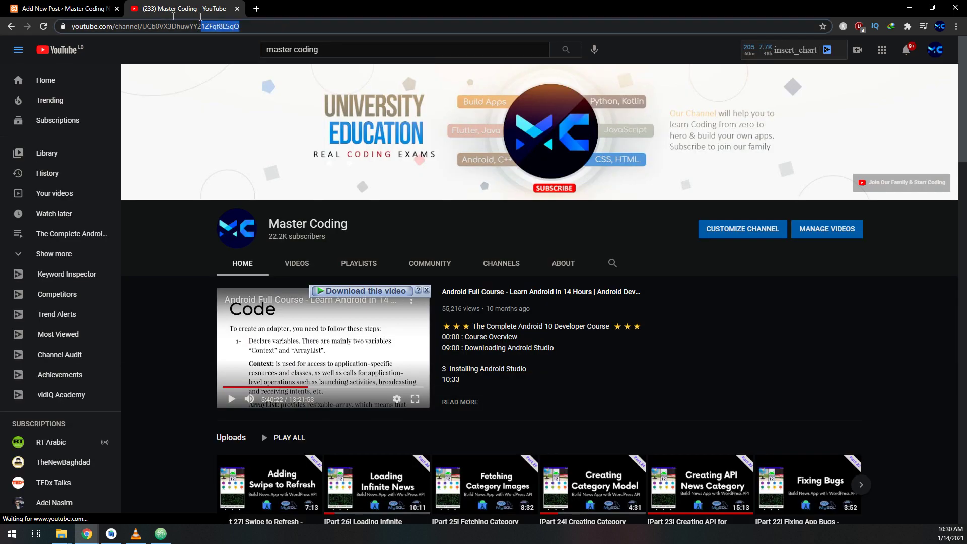
right_click(146, 30)
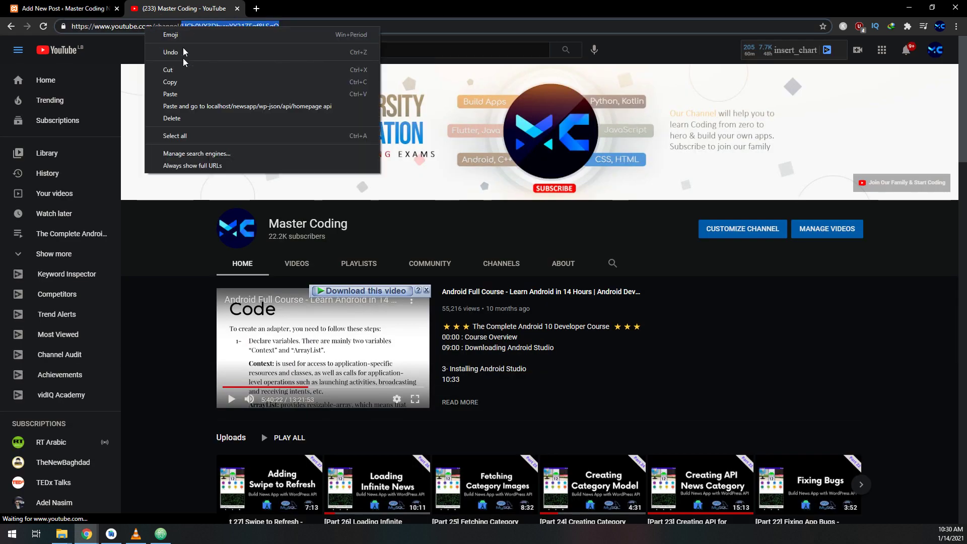
left_click(183, 83)
left_click(65, 8)
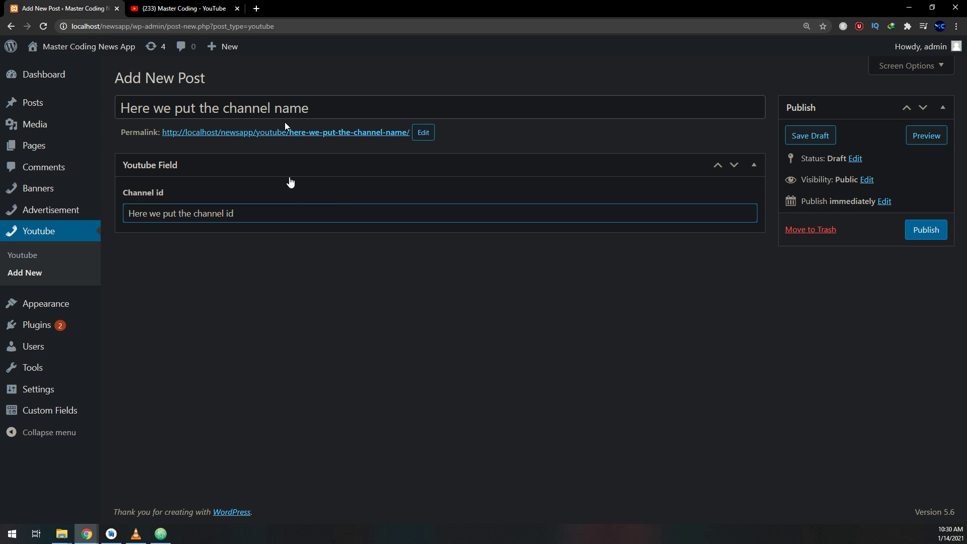
Paste the copied channel id into the Channel id field and title the post Master Coding.
key("ctrl+a")
key("ctrl+v")
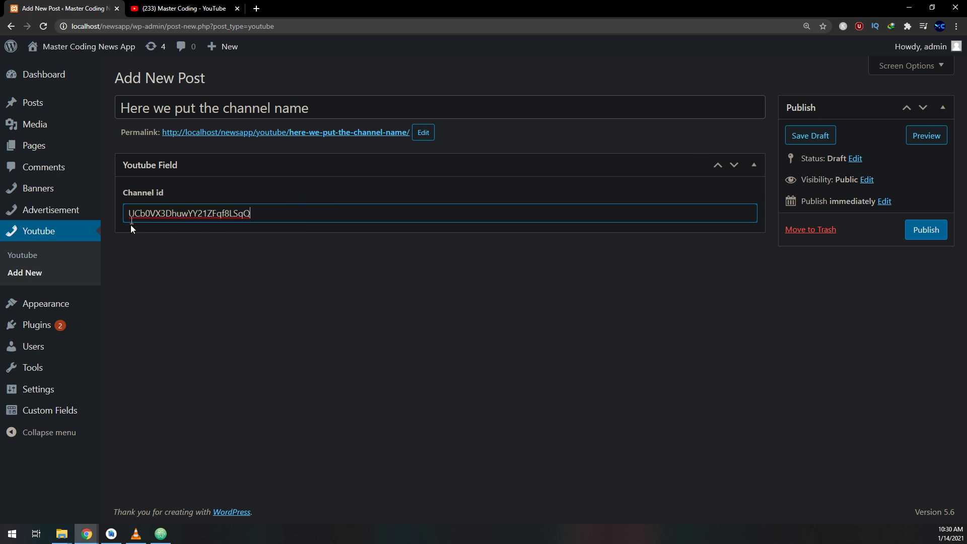
left_click(314, 108)
key("ctrl+a")
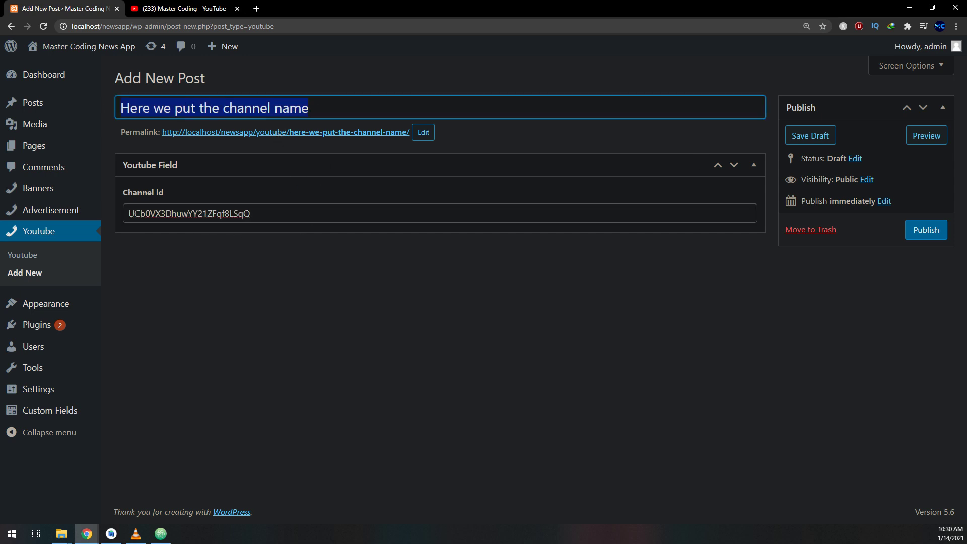
type("Master Cod")
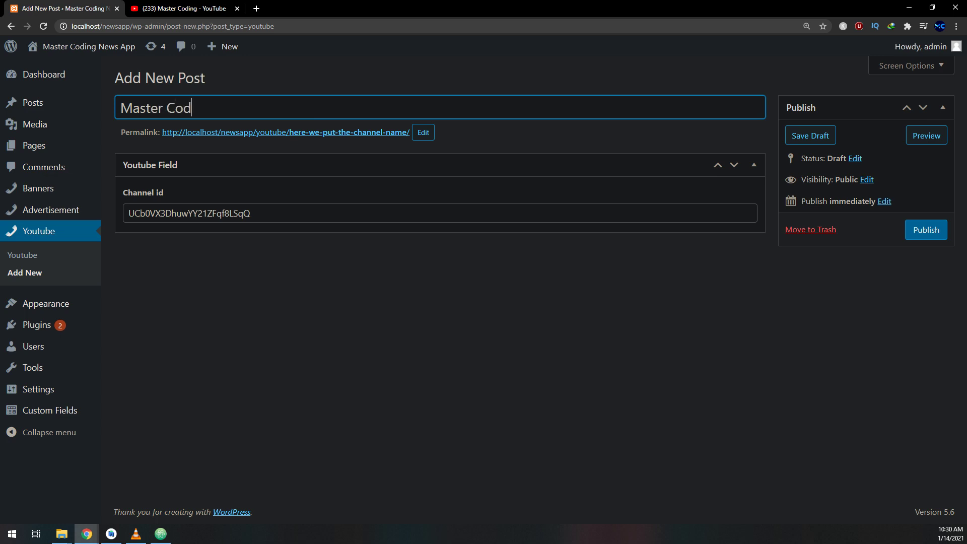
type("ing")
left_click(661, 302)
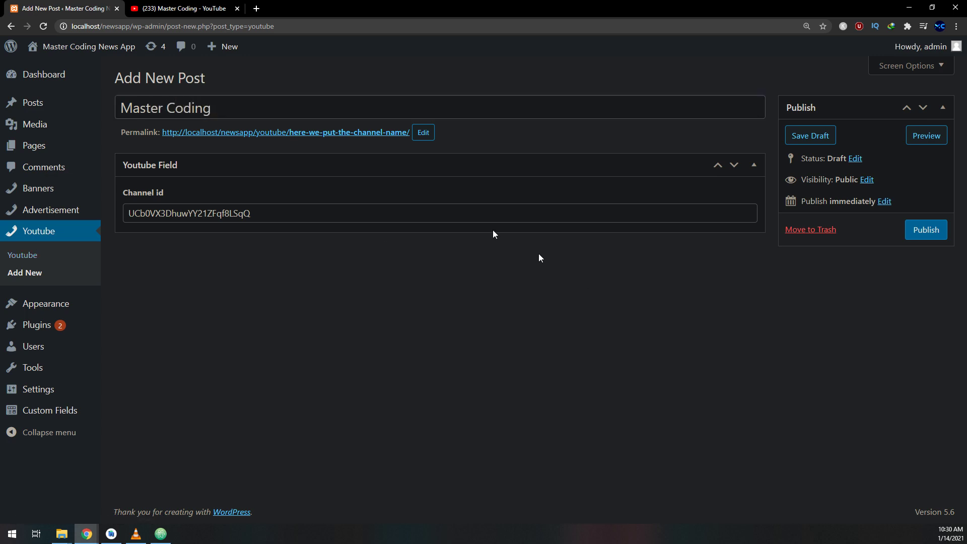
Leave the master-coding permalink unchanged and publish the Youtube post.
left_click(431, 136)
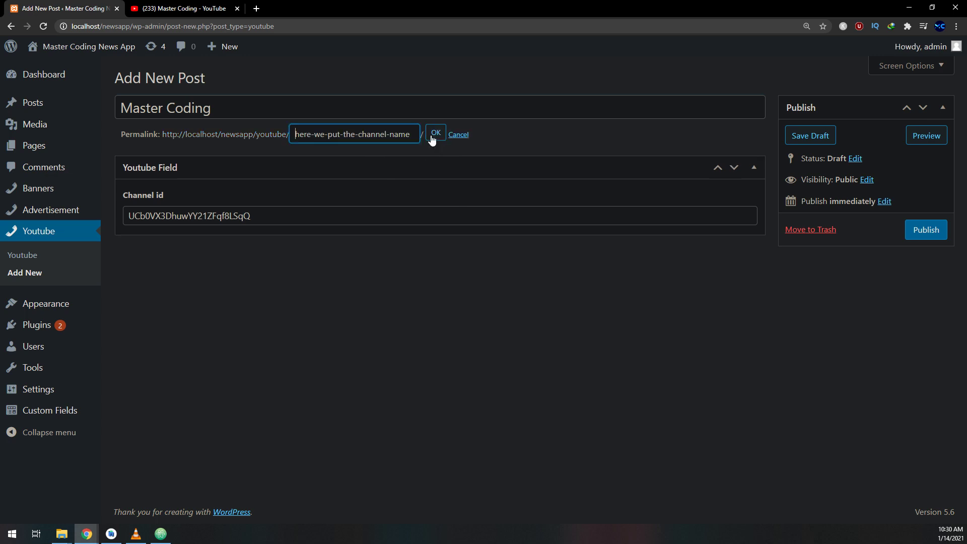
left_click(459, 136)
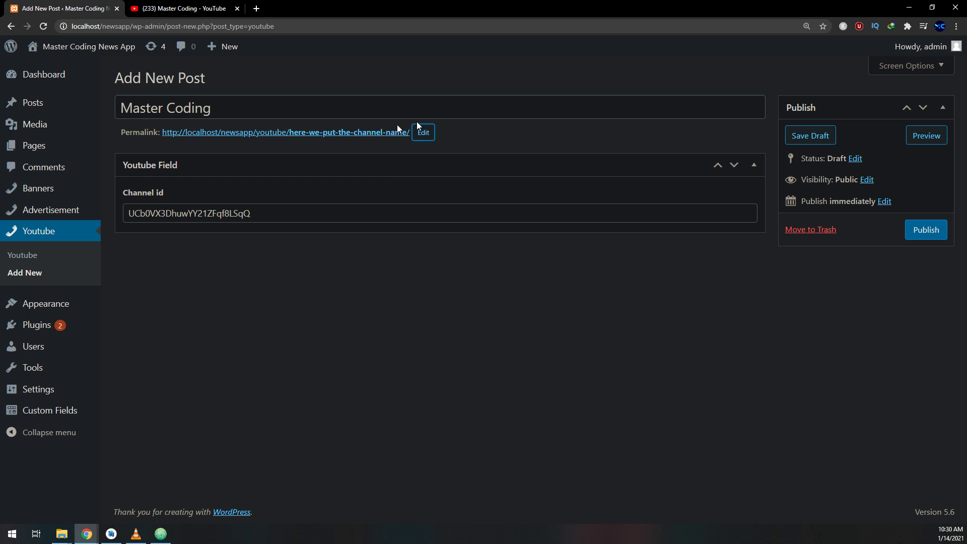
left_click(925, 229)
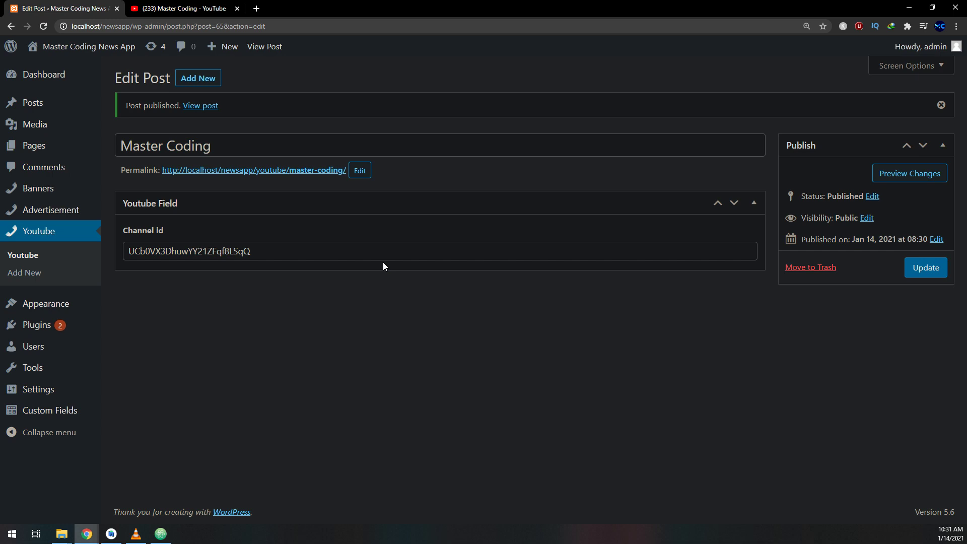
left_click(161, 534)
scroll(384, 330, "down", 2)
scroll(384, 331, "down", 3)
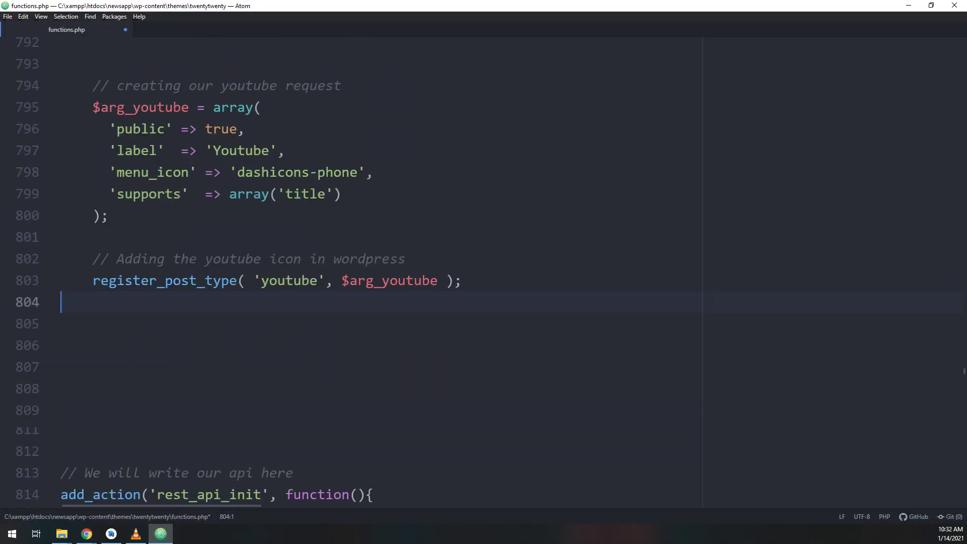
scroll(384, 333, "down", 3)
scroll(383, 334, "down", 2)
scroll(382, 335, "down", 3)
scroll(383, 335, "down", 1)
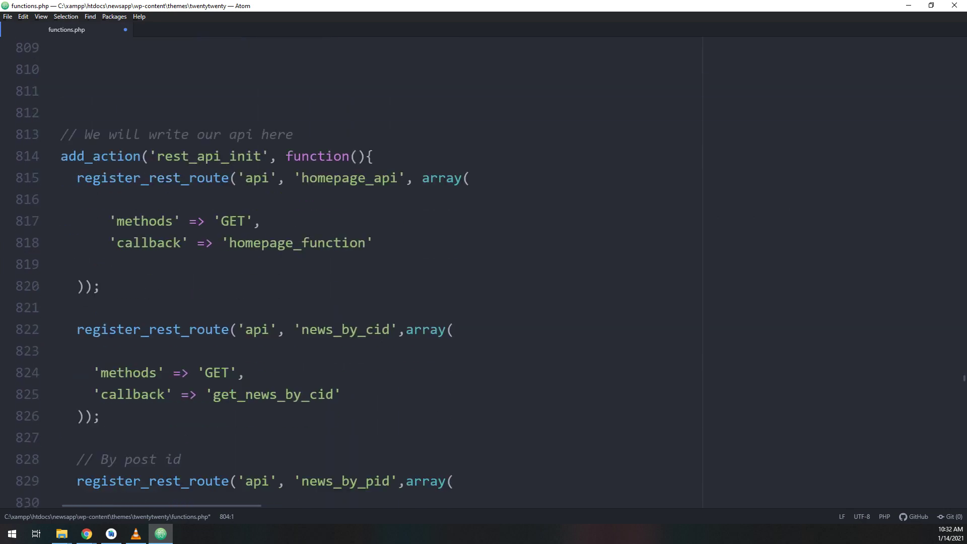
scroll(383, 335, "down", 3)
scroll(383, 335, "down", 2)
scroll(383, 335, "down", 1)
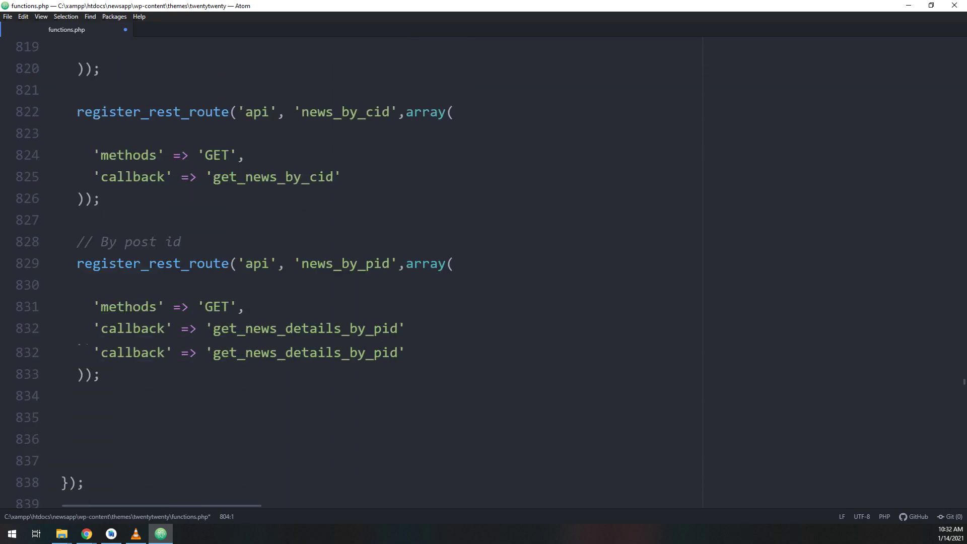
scroll(383, 334, "down", 1)
scroll(382, 335, "down", 2)
scroll(383, 335, "down", 3)
scroll(382, 335, "down", 1)
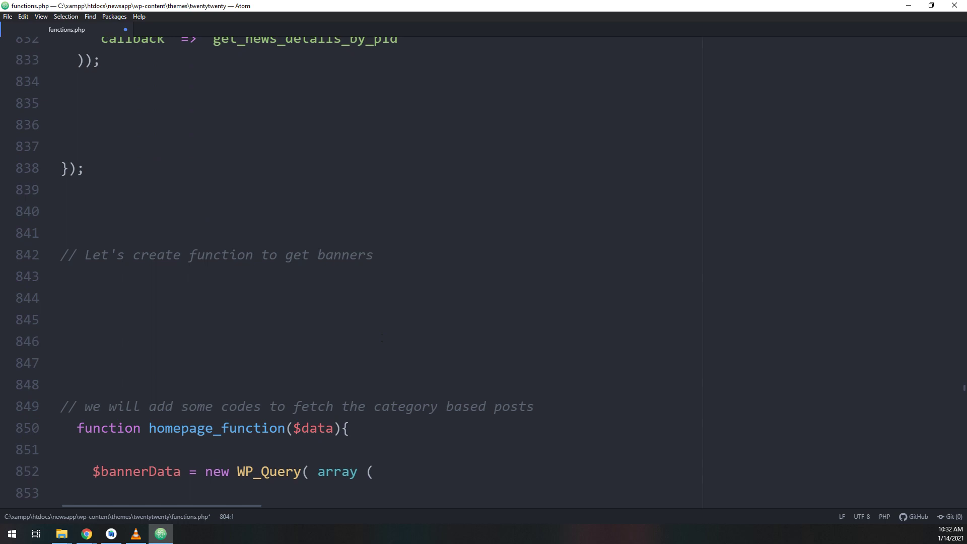
scroll(382, 334, "up", 4)
scroll(382, 334, "up", 1)
Duplicate the post id register_rest_route block below it and retitle its comment 'Youtube channels'.
mouse_move(266, 295)
left_mouse_down()
mouse_move(61, 188)
mouse_move(61, 144)
left_mouse_up()
left_click(140, 295)
key("ctrl+v")
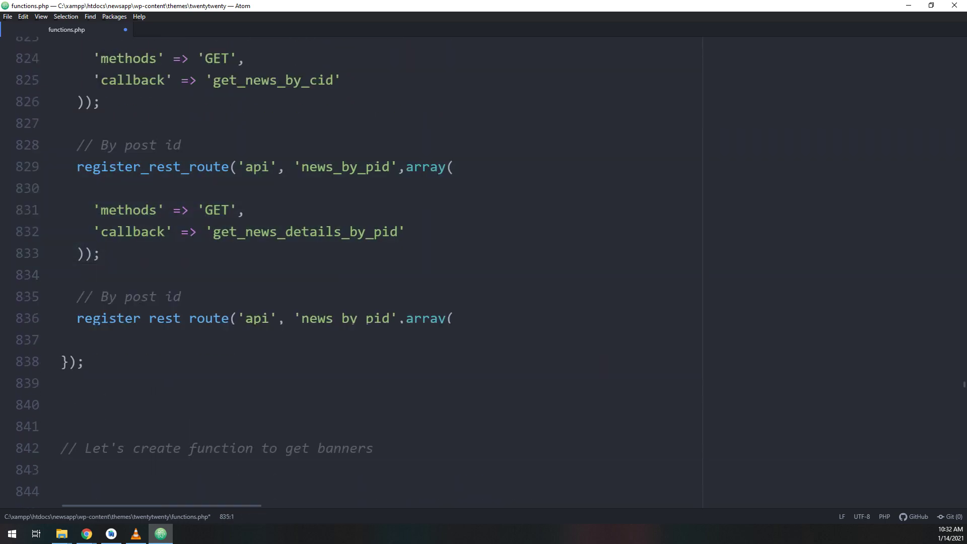
left_click_drag(181, 296, 100, 299)
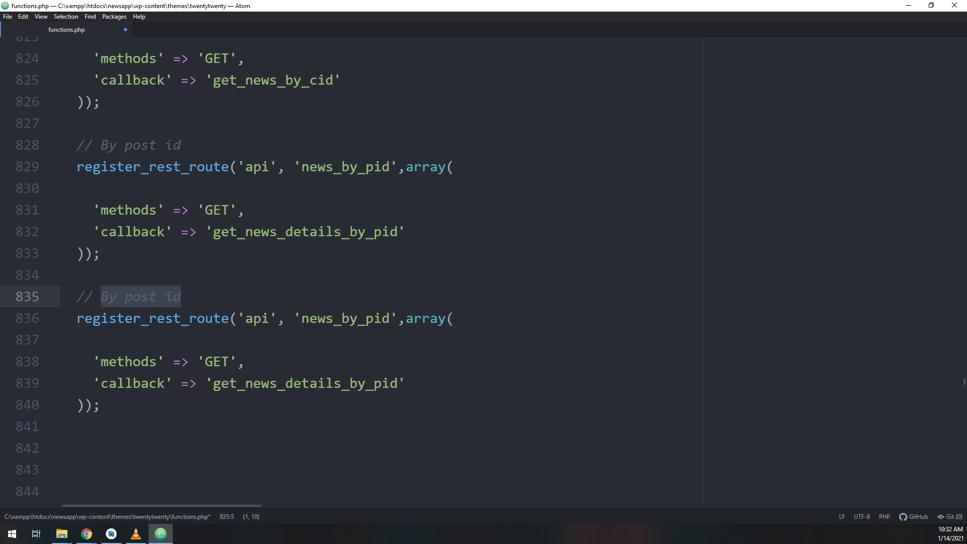
type("Youtube ")
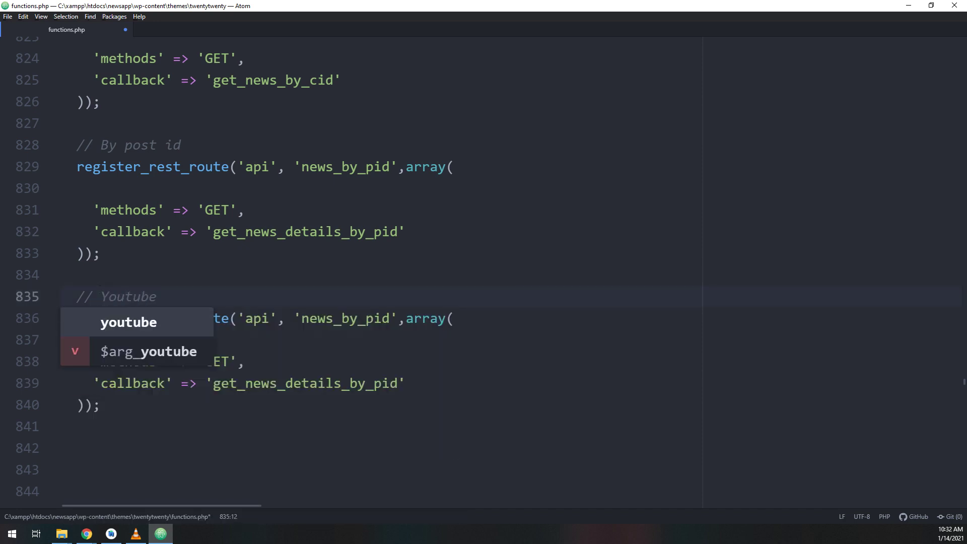
type("channel ")
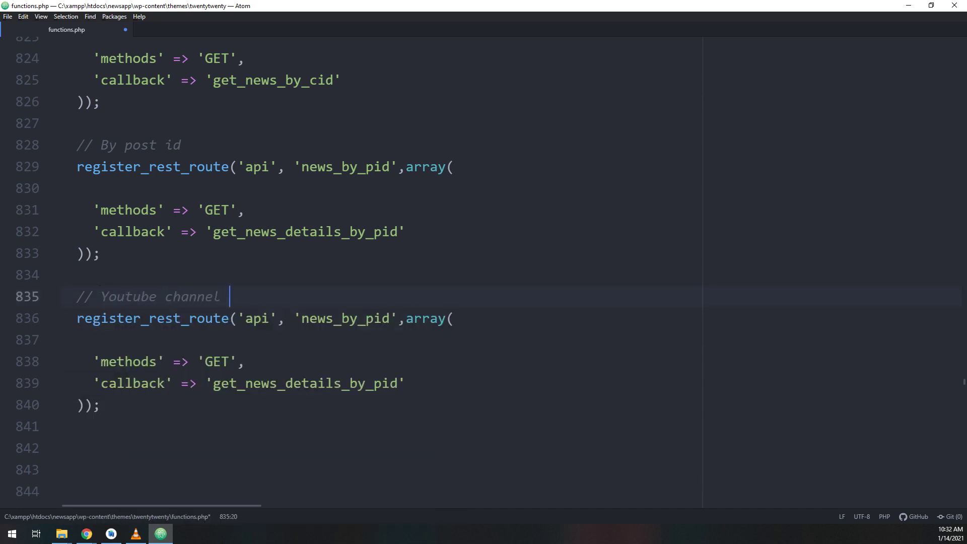
type("post")
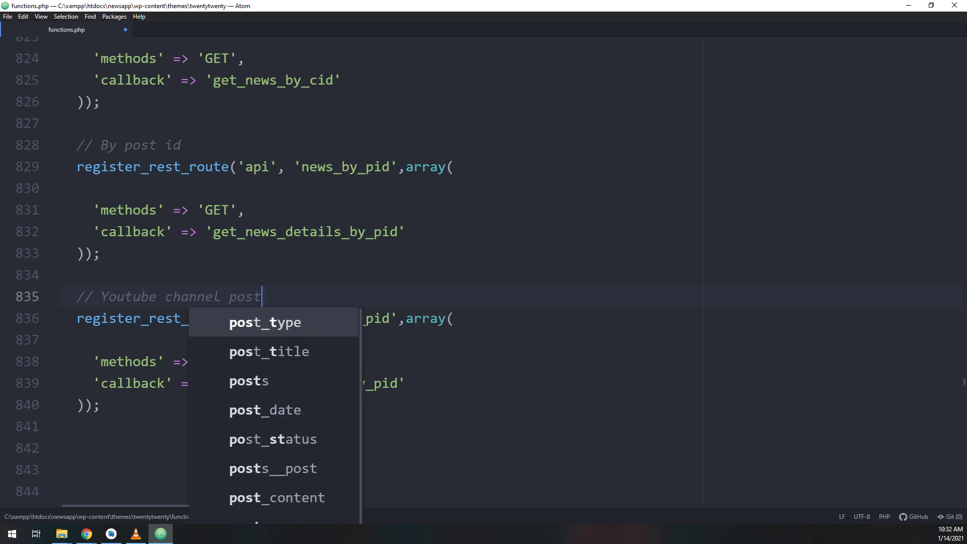
key("BackSpace")
key("BackSpace")
key("BackSpace")
key("BackSpace")
type("s")
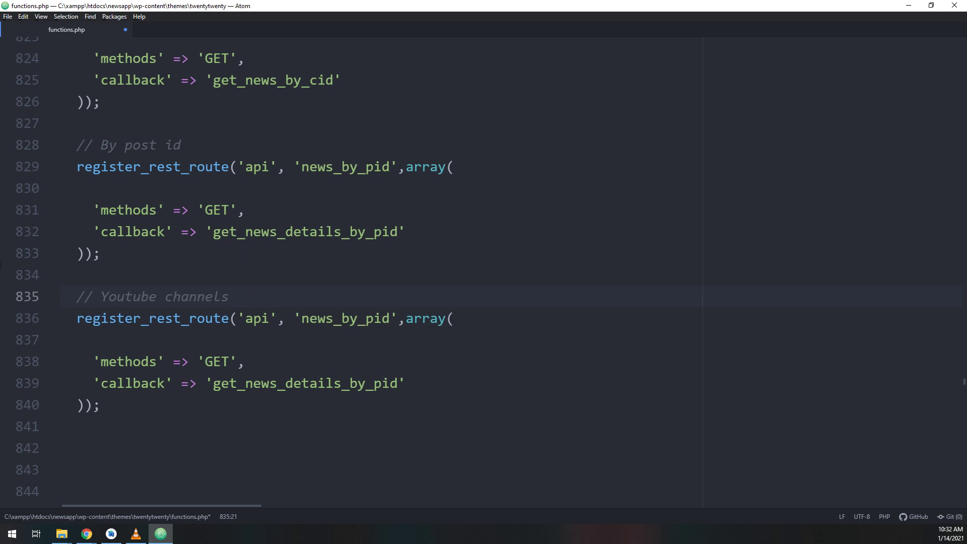
Rename the copied route to 'youtube' and its callback to 'youtube_function'.
left_click(135, 534)
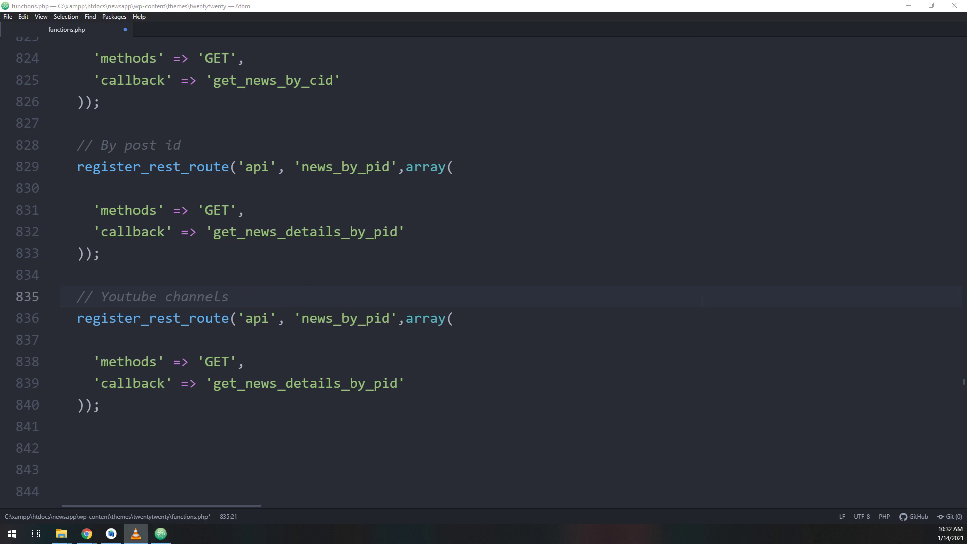
left_click(364, 325)
double_click(364, 324)
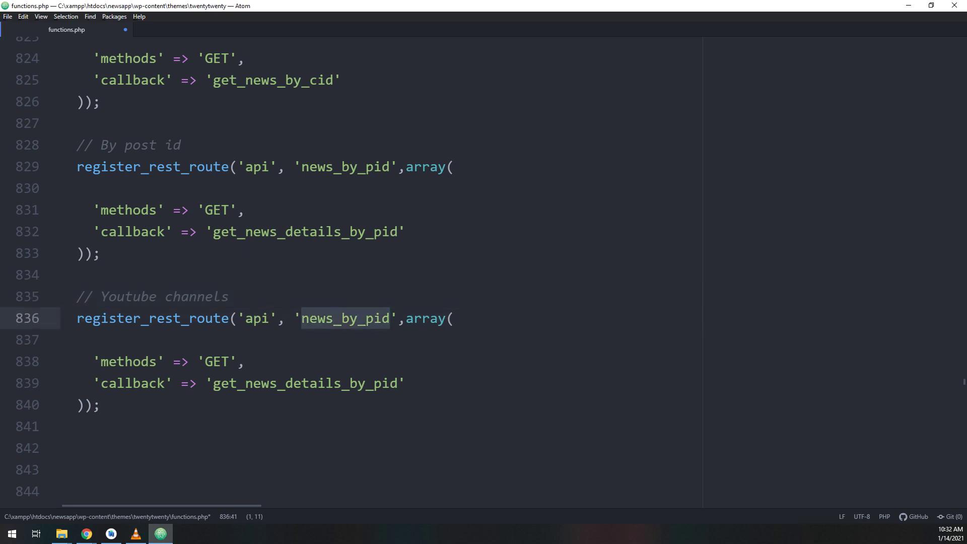
type("youtu")
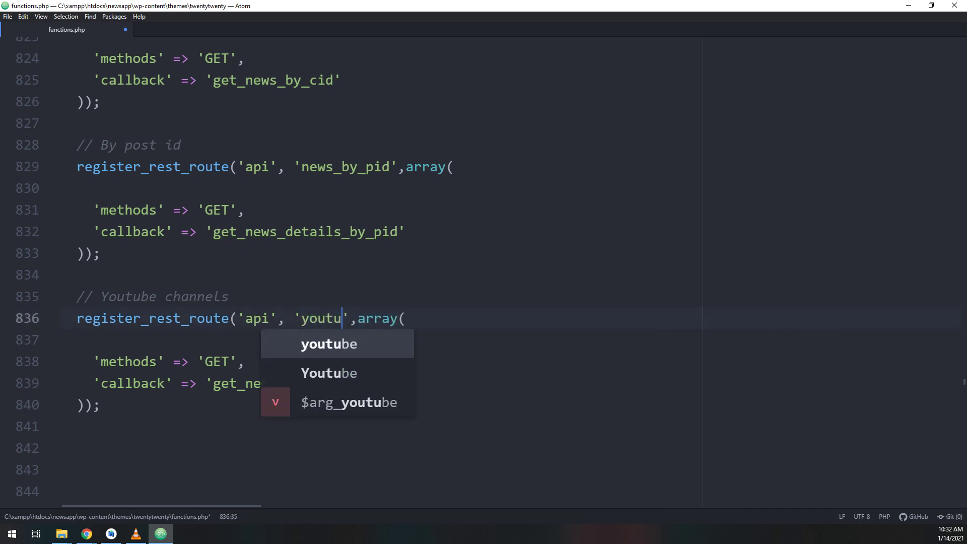
type("be")
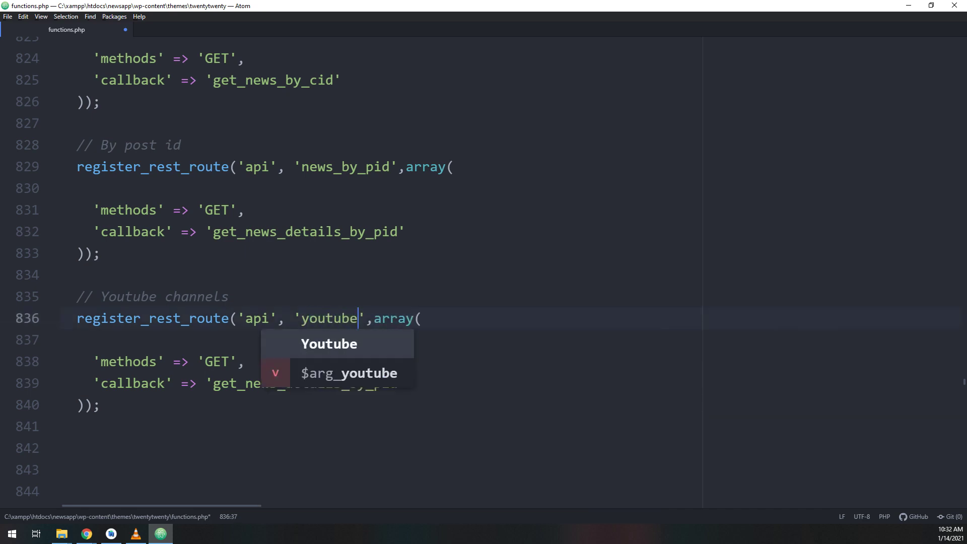
left_click(363, 396)
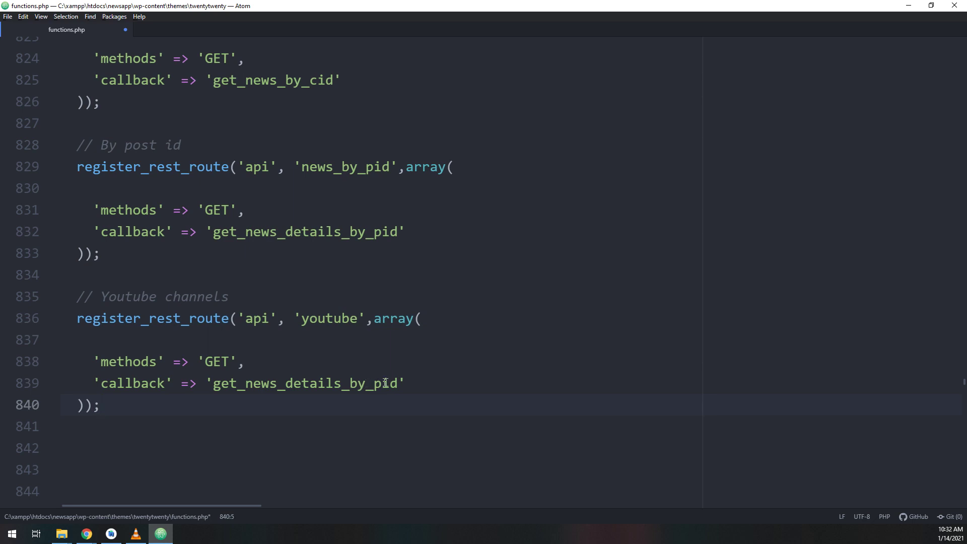
left_click_drag(402, 383, 215, 386)
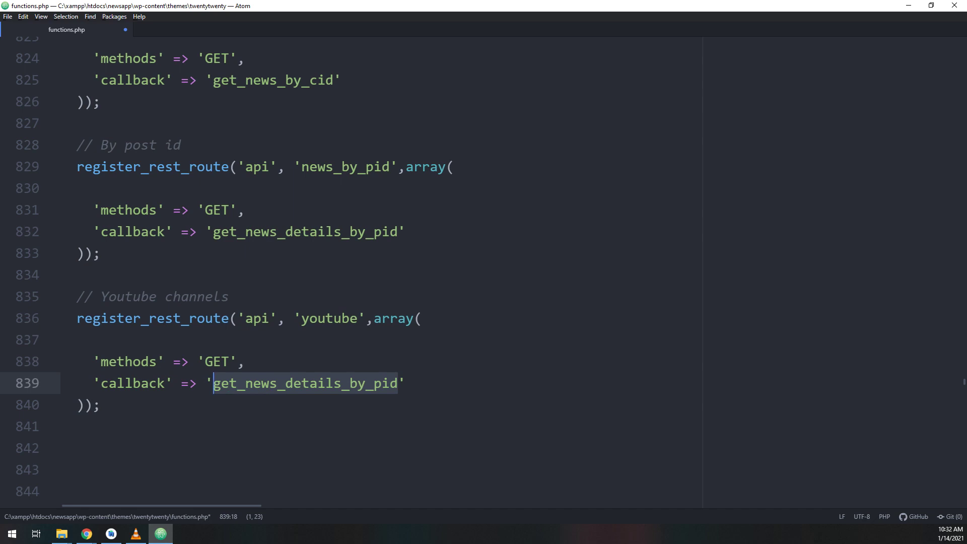
type("youtube_")
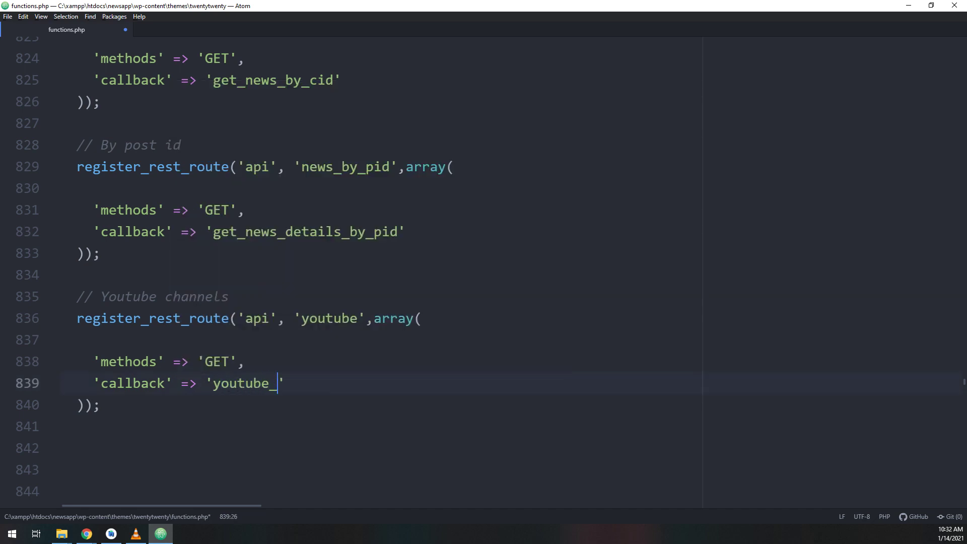
type("function")
scroll(448, 399, "down", 3)
scroll(481, 410, "down", 2)
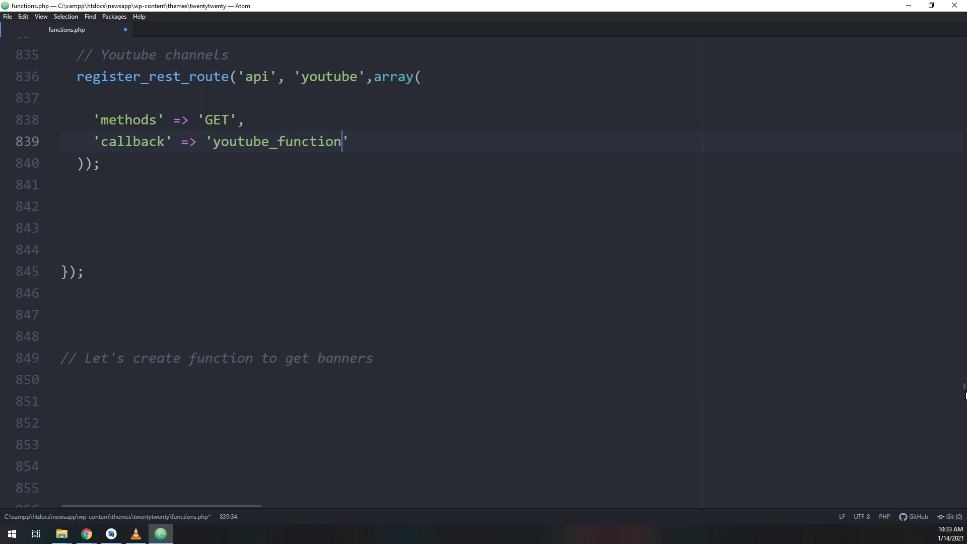
left_click_drag(964, 392, 965, 498)
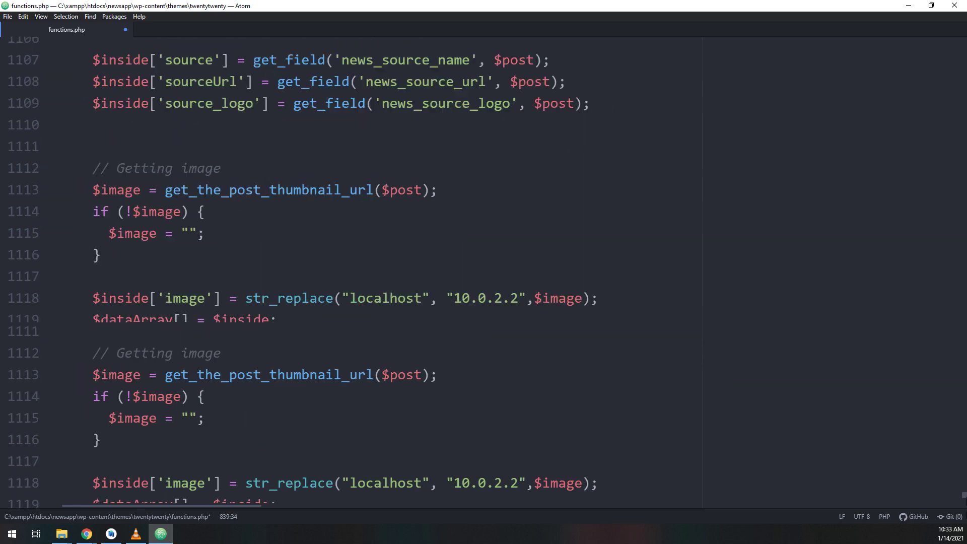
Declare a new function youtube_function() below the news function.
left_click(373, 447)
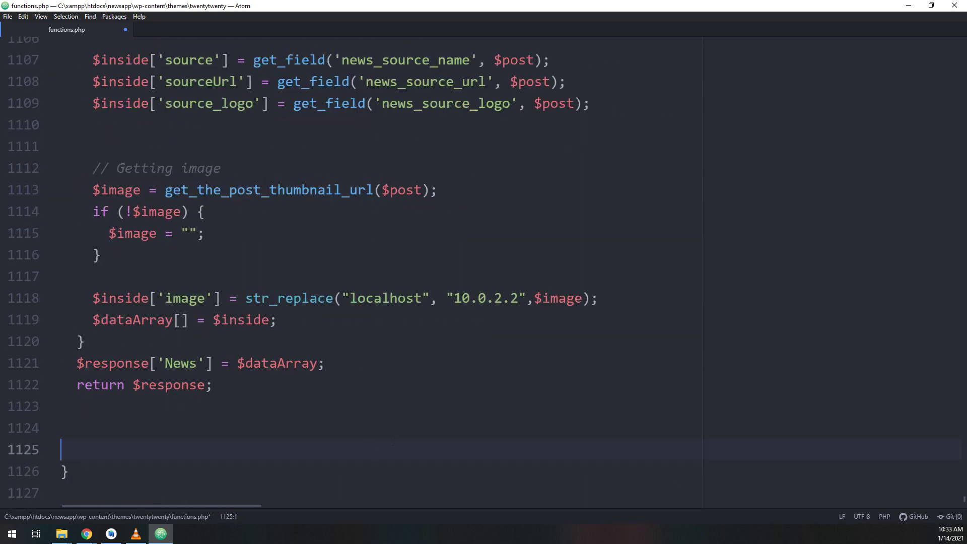
left_click(365, 397)
left_click(252, 467)
key("Return")
key("Return")
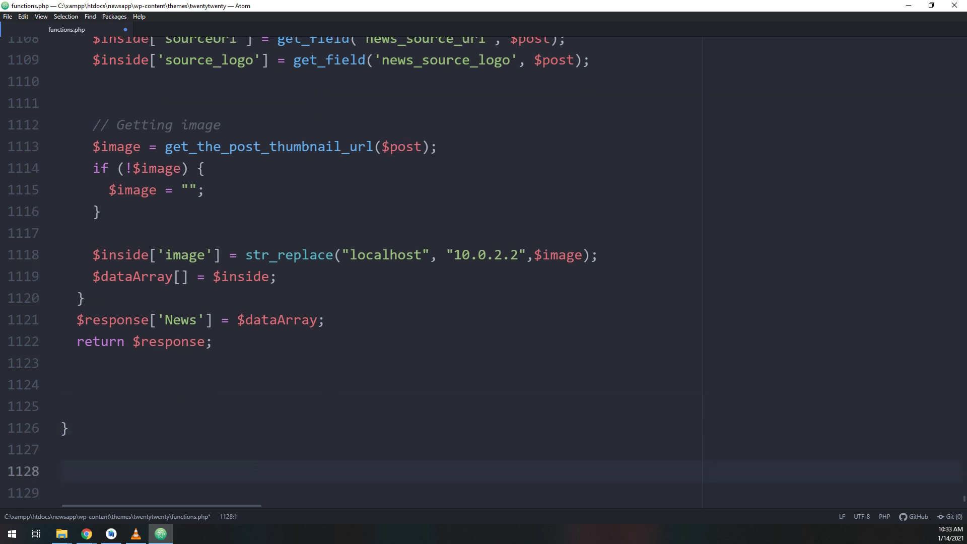
type("f")
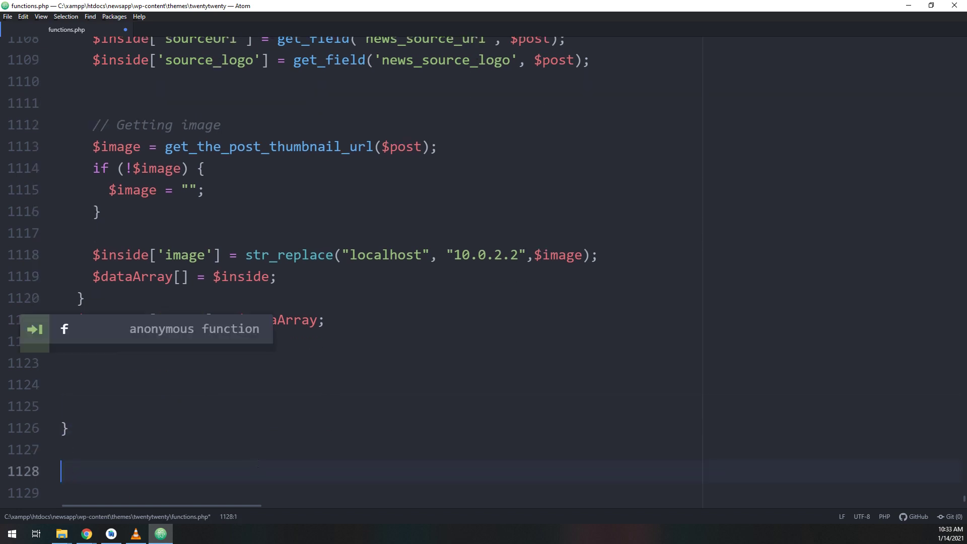
type("un")
key("Return")
key("ctrl+z")
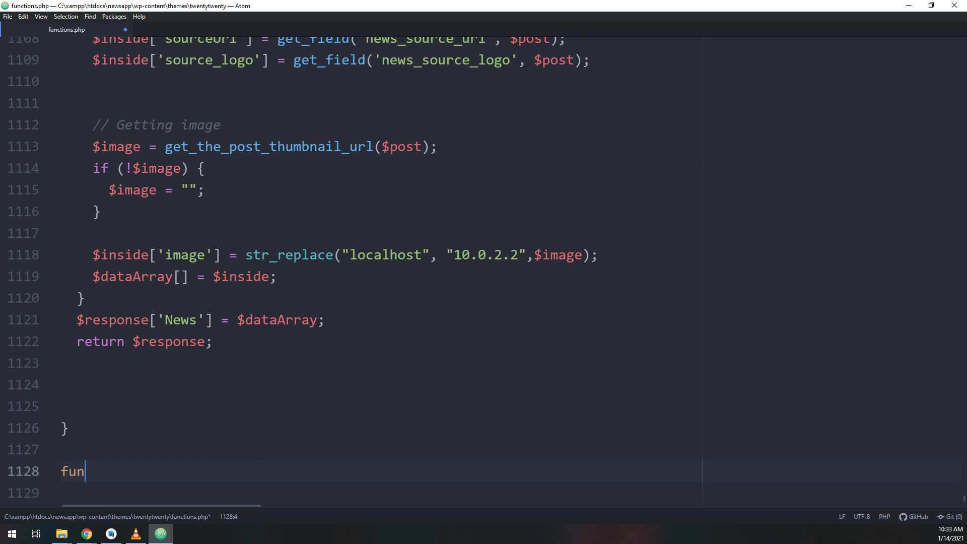
type("ction ")
type("youtube")
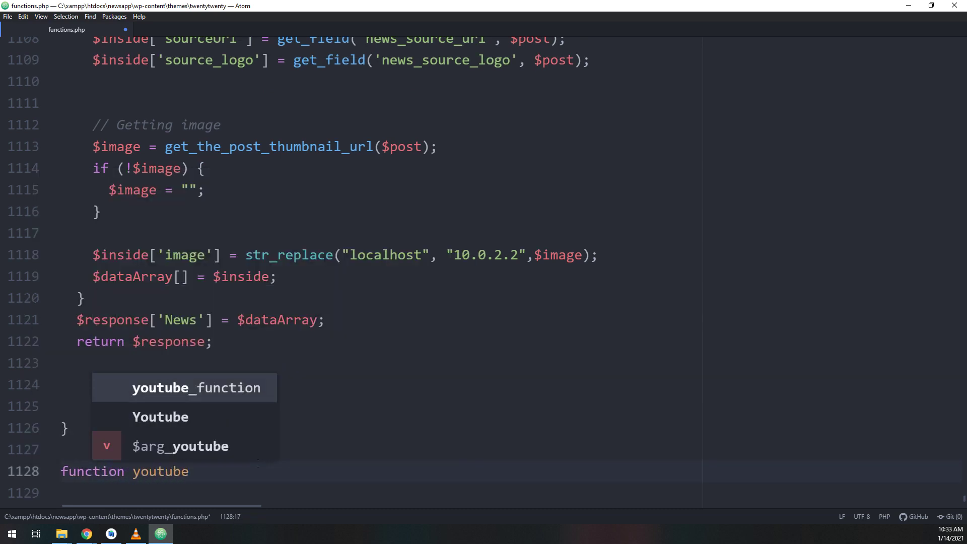
key("Return")
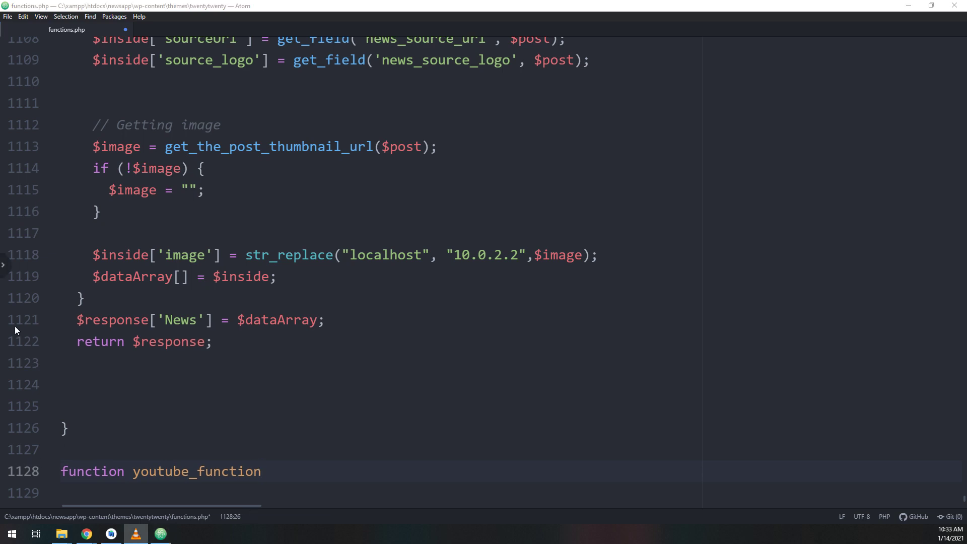
left_click(337, 468)
type("()")
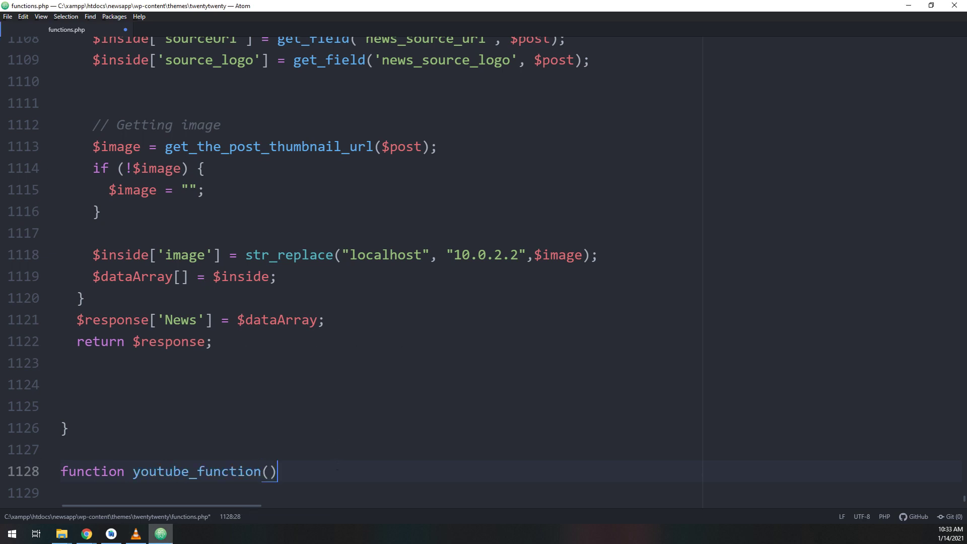
type("{}")
Give youtube_function the body return "Youtube API"; and save functions.php.
key("Return")
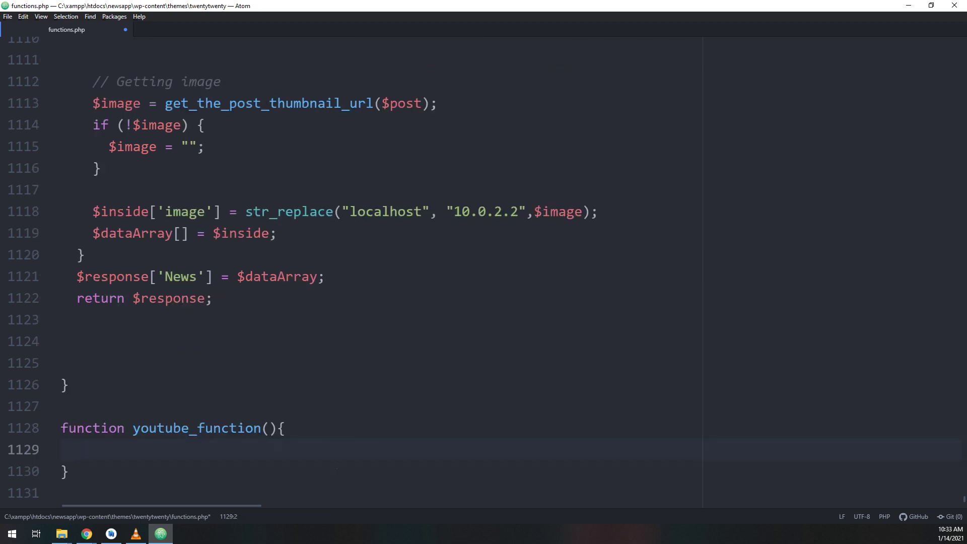
type("re")
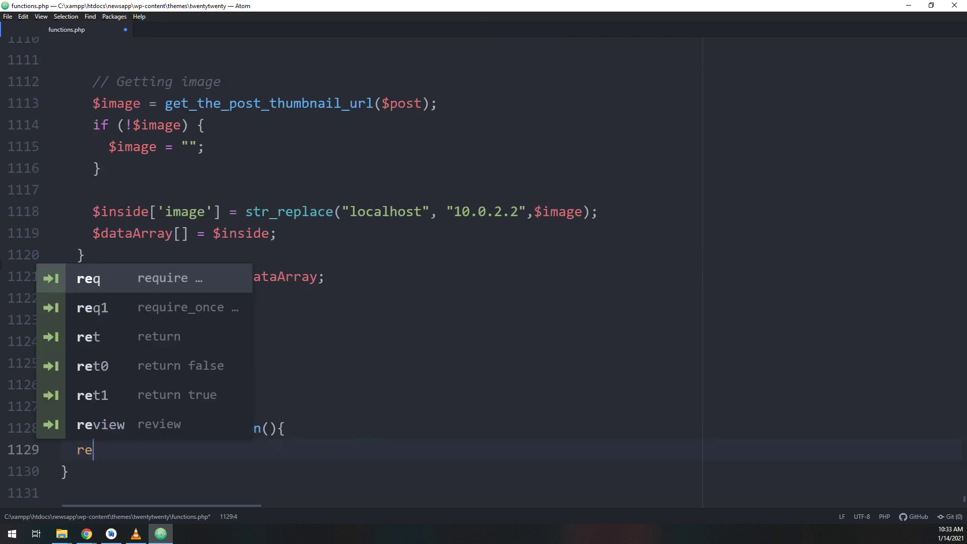
key("alt+Tab")
left_click(166, 446)
type("t")
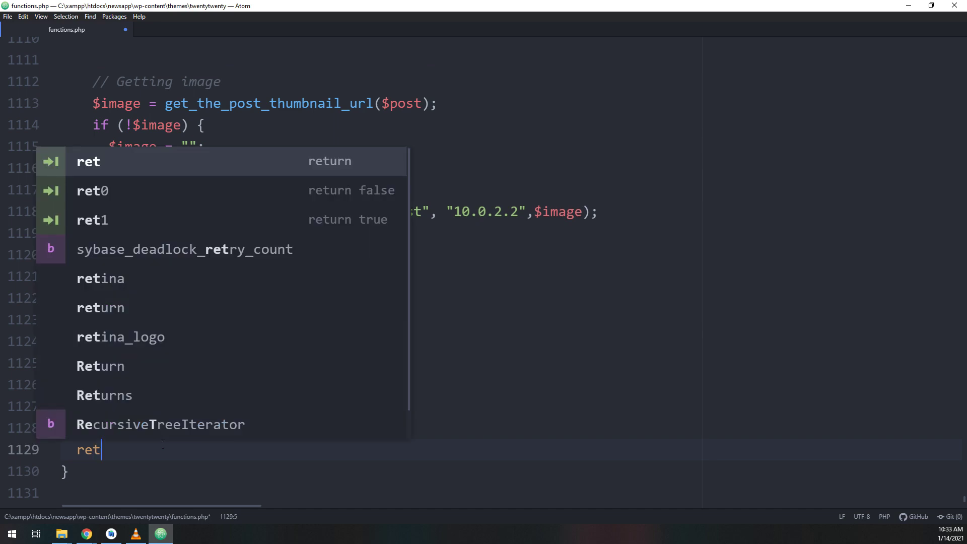
type("urn ")
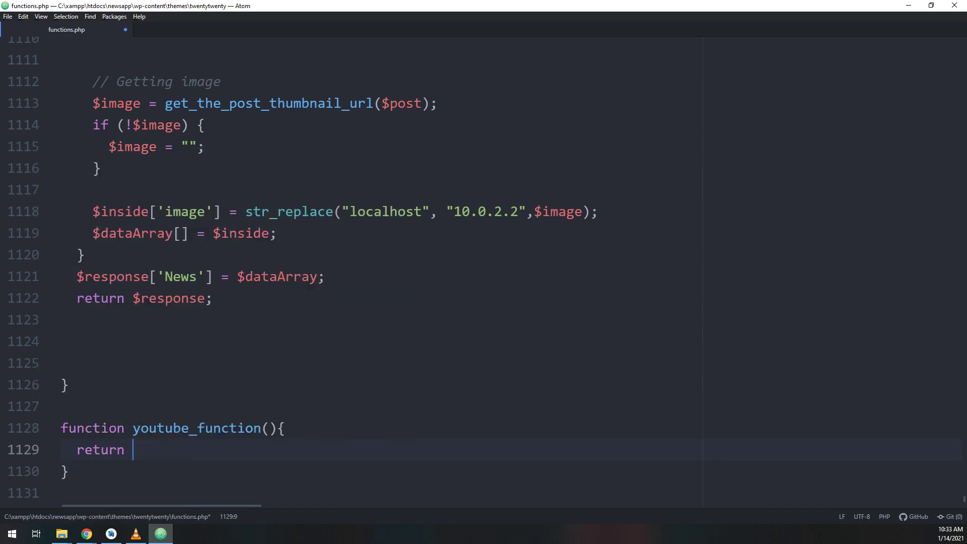
type("\"Yout")
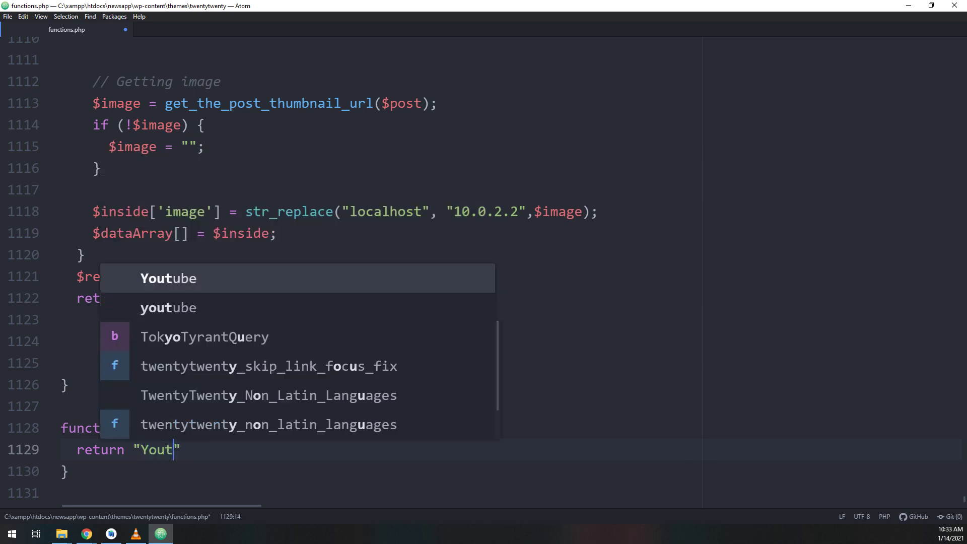
type("ube ")
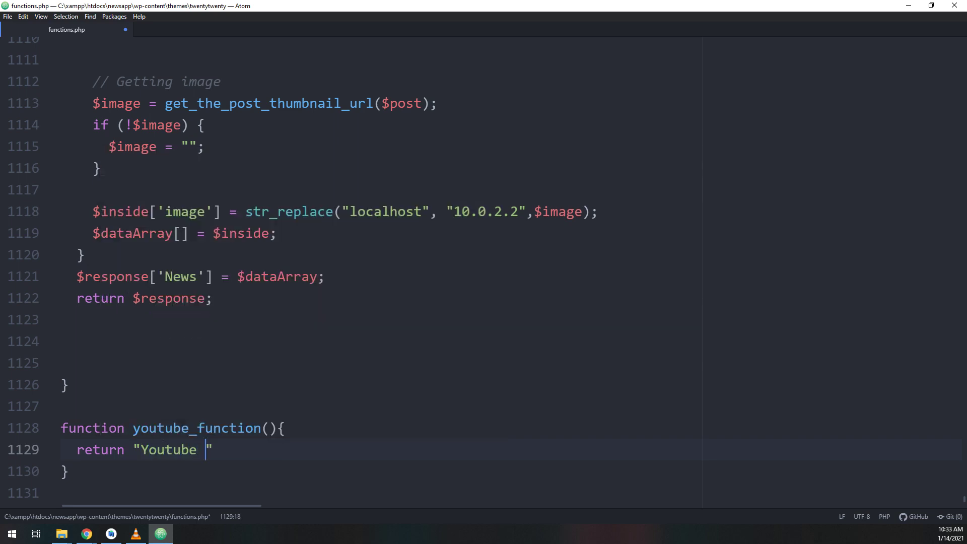
type("Ap")
key("BackSpace")
type("PI")
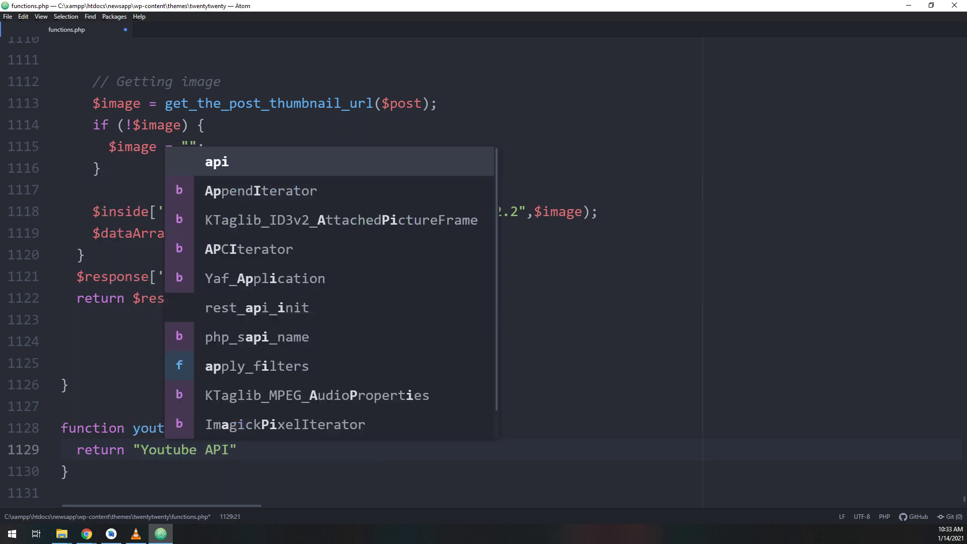
key("Right")
type(";")
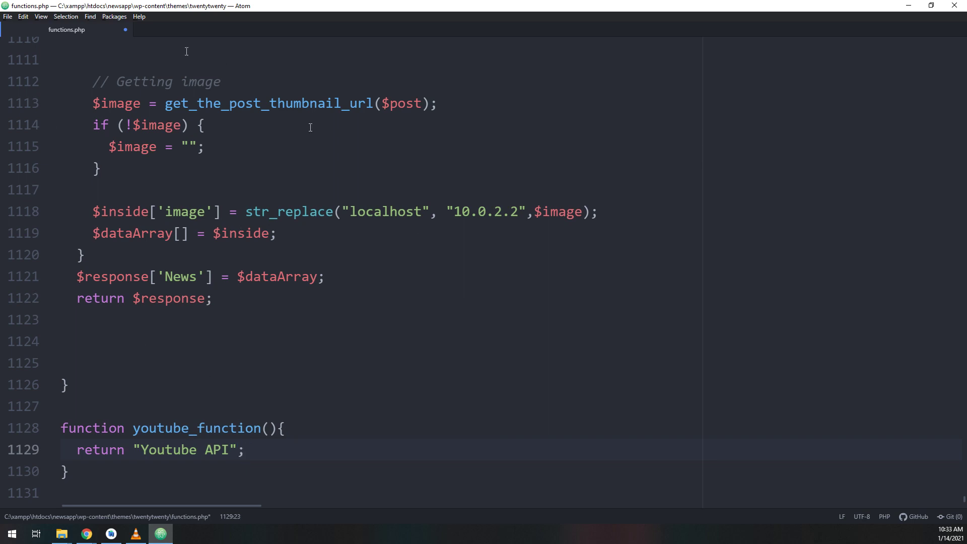
left_click(23, 16)
mouse_move(8, 16)
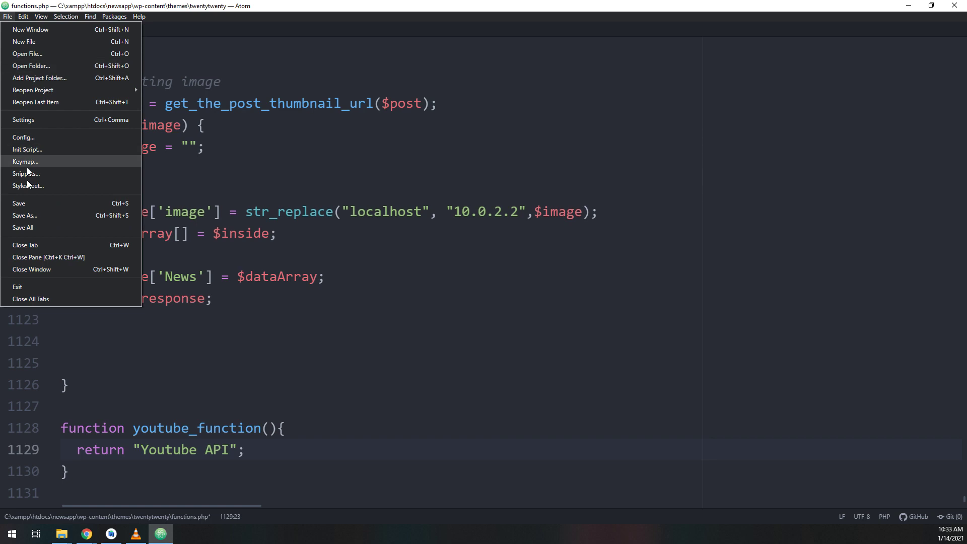
left_click(27, 198)
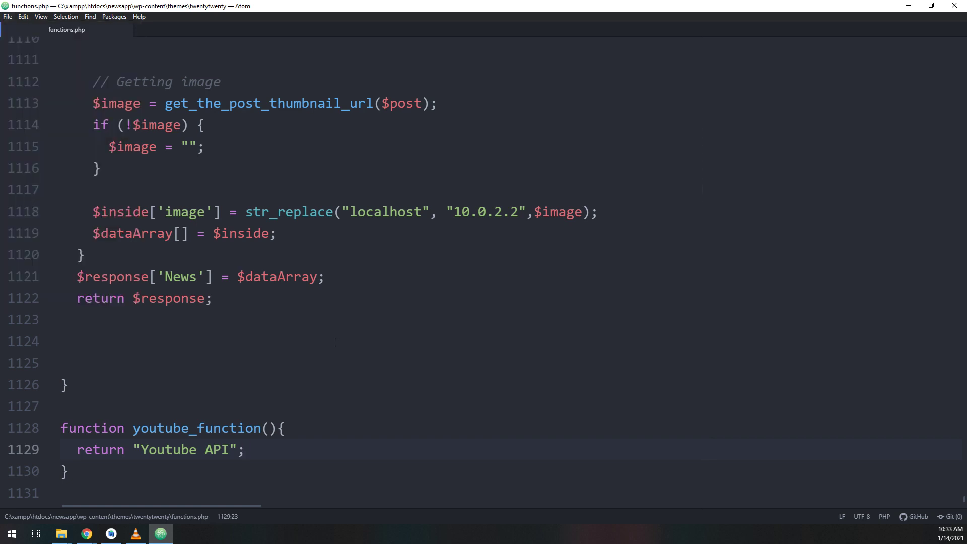
Add the comment // Let's test our newly created function inside youtube_function.
key("Return")
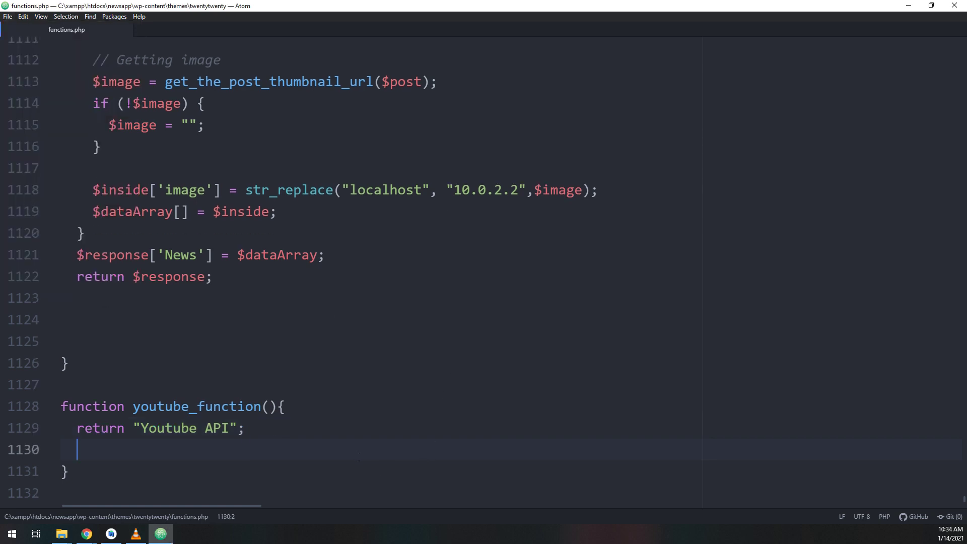
type("// Let")
type("'s test ")
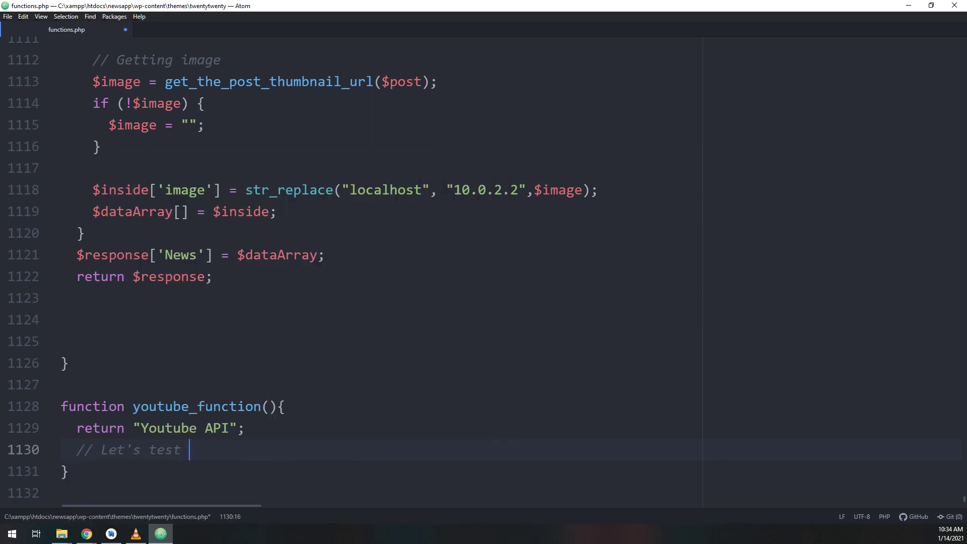
type("our newly")
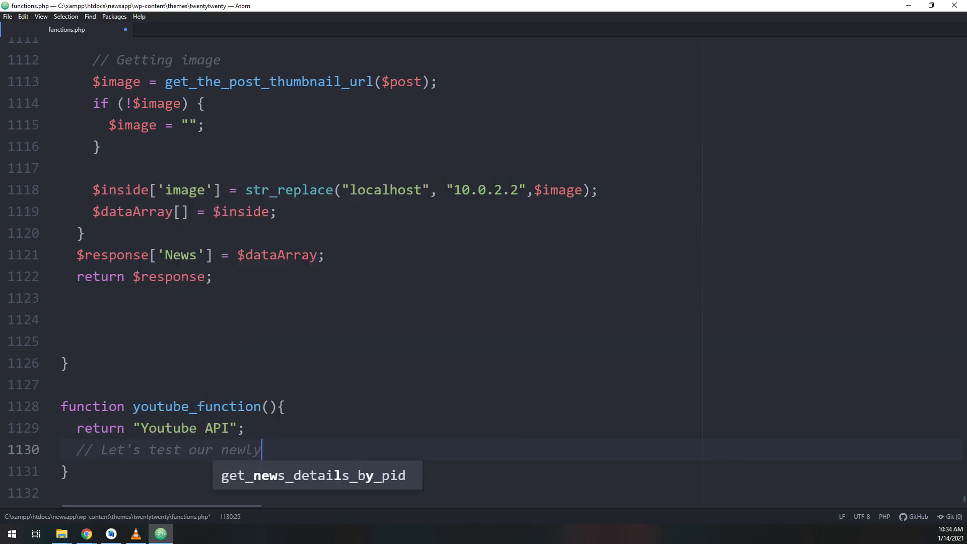
type(" create")
key("Escape")
type("d ")
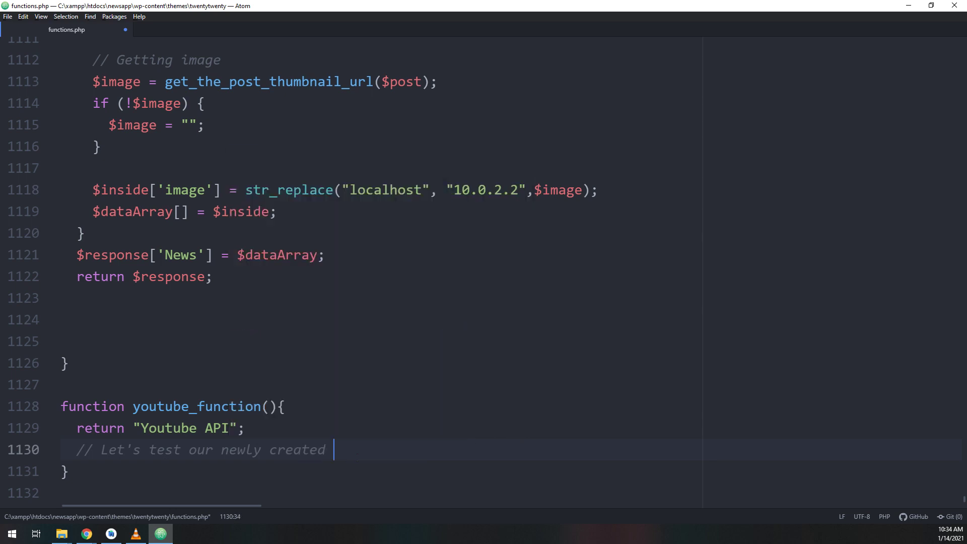
type("function")
key("alt+Tab")
type("loc")
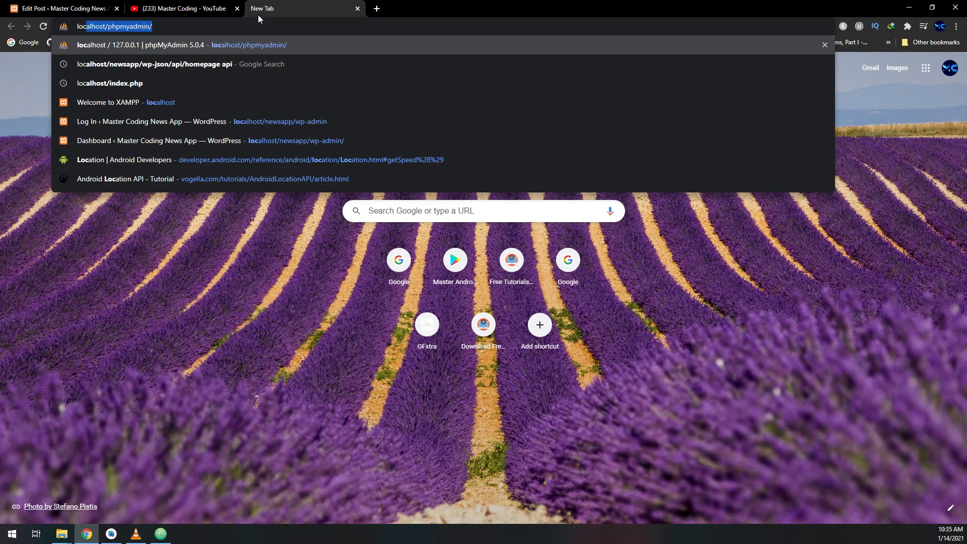
Build the address localhost/newsapp/wp-json/api/youtube from the earlier homepage api suggestion.
key("End")
key("BackSpace")
key("BackSpace")
key("BackSpace")
key("BackSpace")
key("BackSpace")
key("BackSpace")
key("BackSpace")
key("BackSpace")
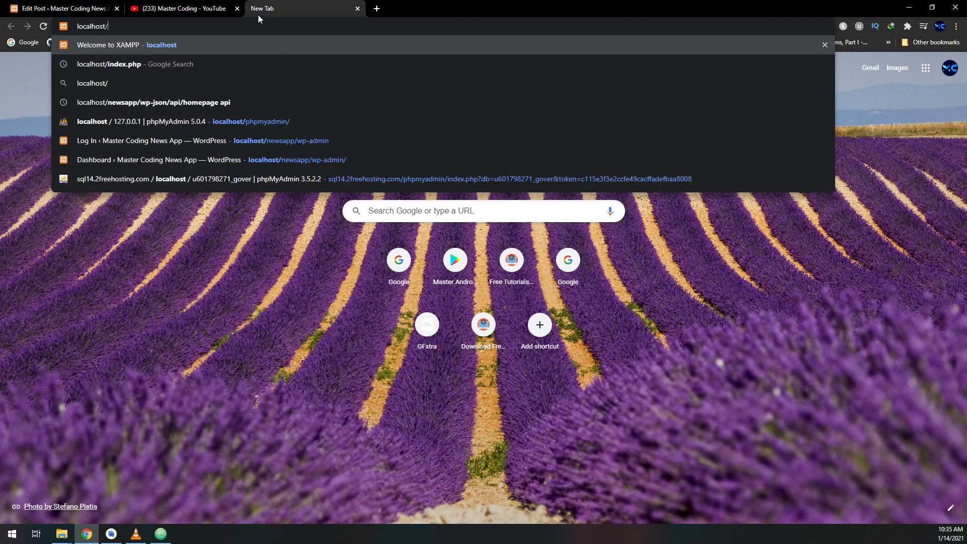
type("news")
key("Down")
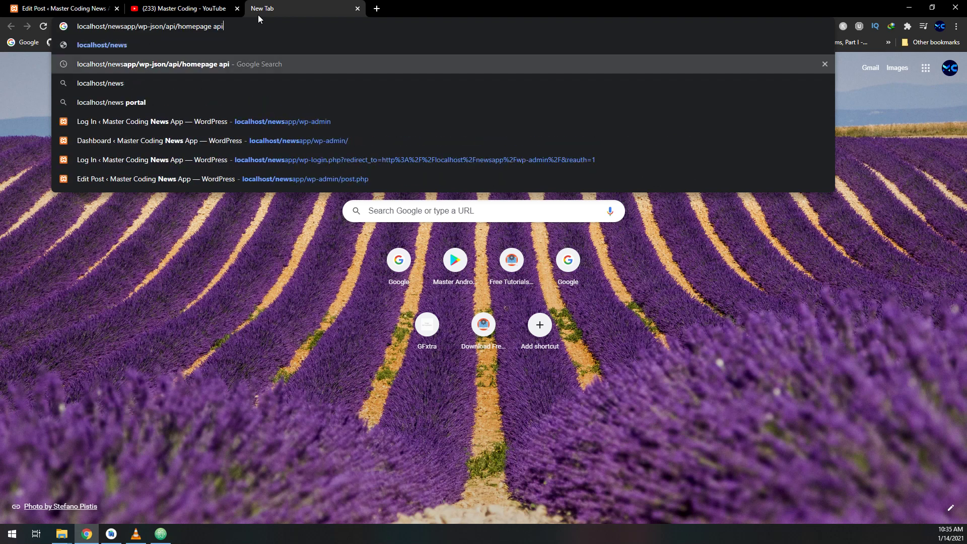
key("Down")
key("Up")
key("BackSpace")
key("BackSpace")
key("BackSpace")
key("BackSpace")
key("BackSpace")
key("BackSpace")
key("BackSpace")
key("BackSpace")
key("BackSpace")
key("BackSpace")
key("BackSpace")
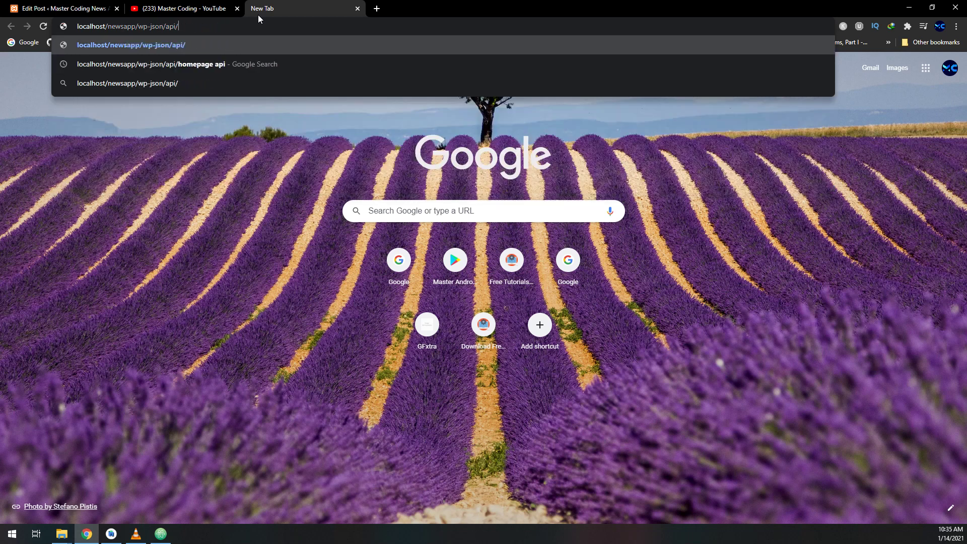
type("youtube_function(){")
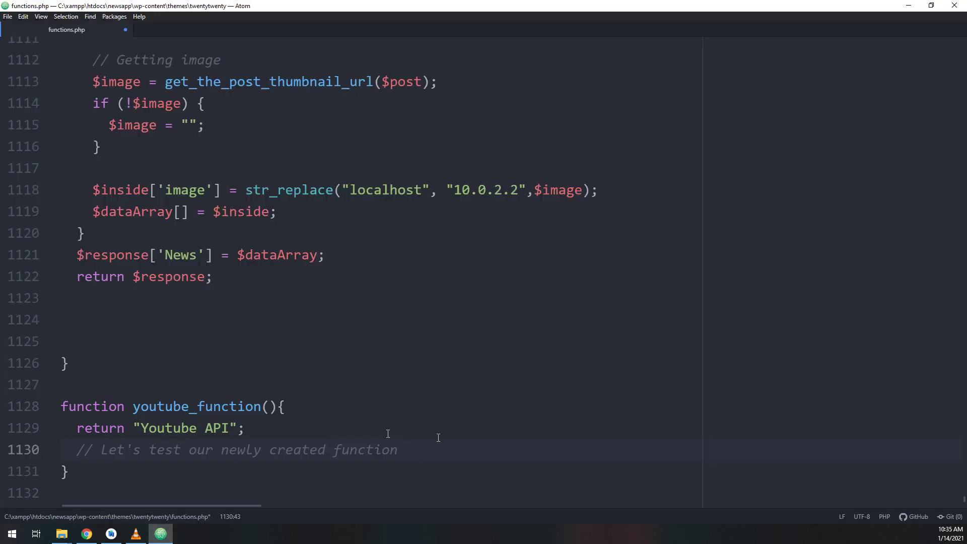
Add a second comment // Working fine! beneath the test note.
key("Return")
type("// Wo")
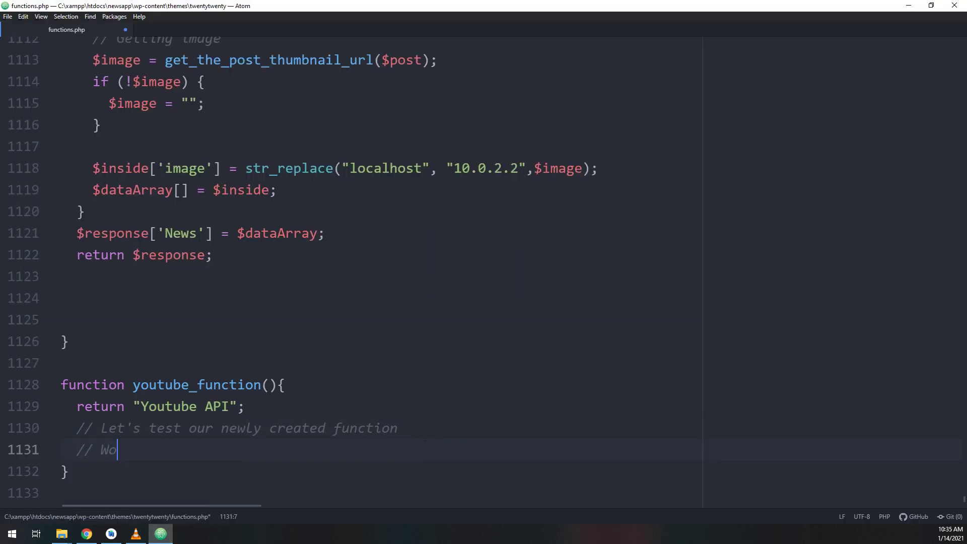
type("rking fine")
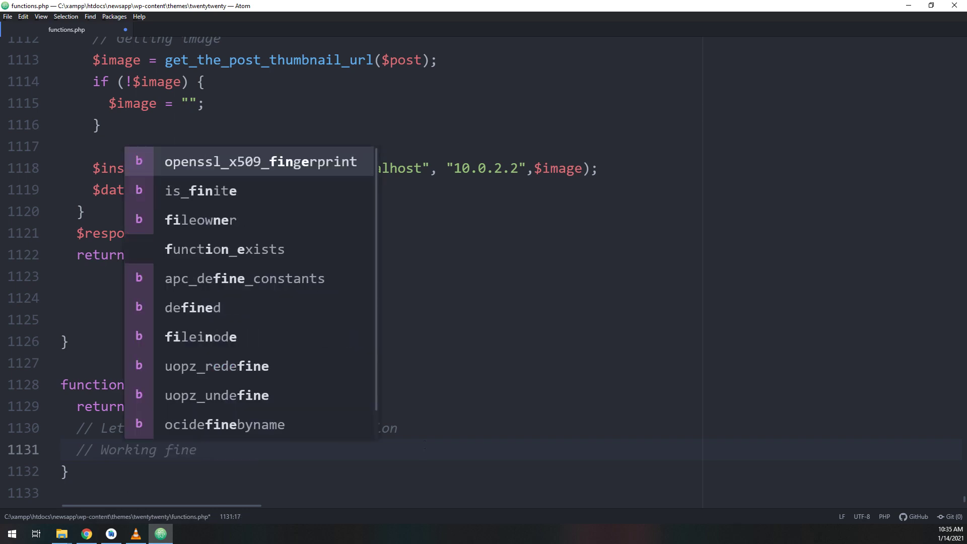
type("!")
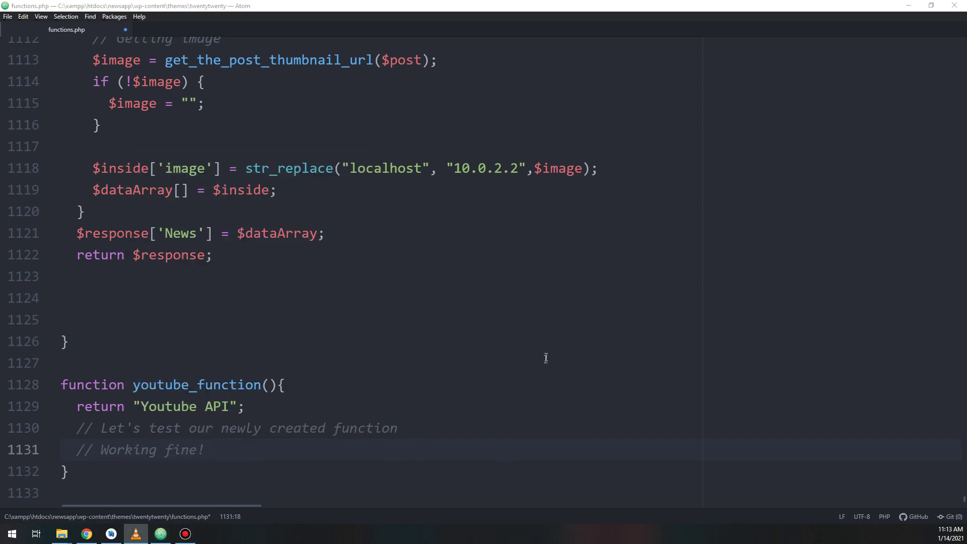
Copy the banners WP_Query, foreach loop and $response['banners'] lines from homepage_function.
left_click(545, 358)
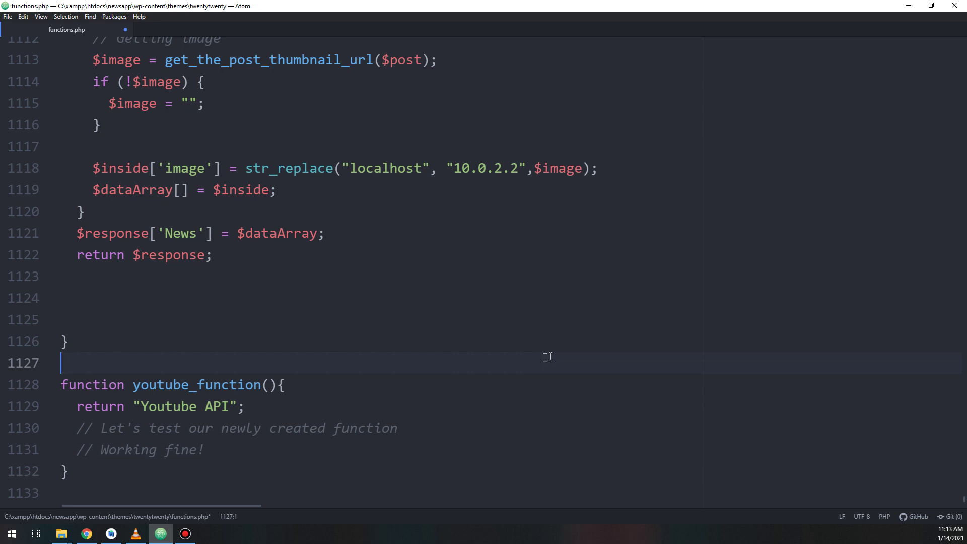
scroll(545, 357, "up", 1)
scroll(545, 357, "up", 3)
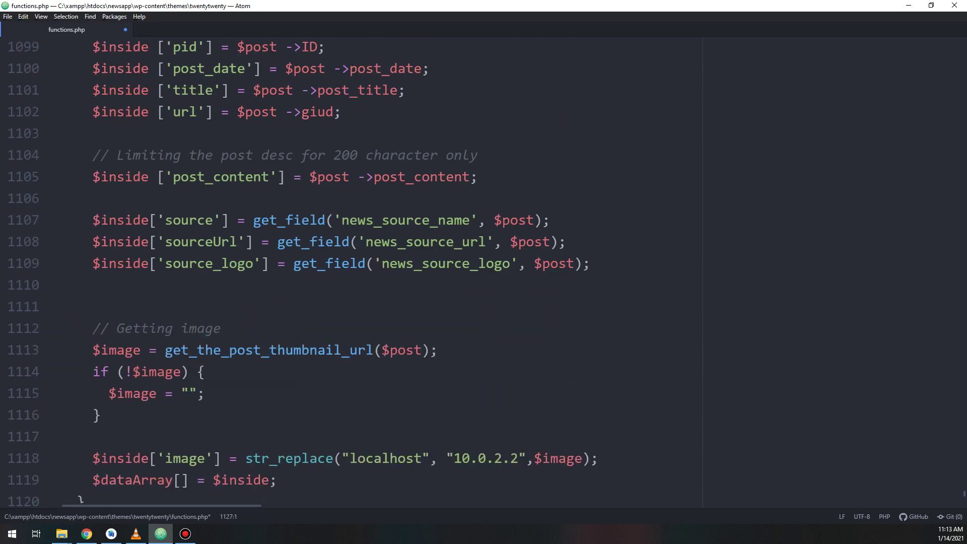
key("Page_Up")
key("Page_Up")
key("Page_Up")
key("Page_Up")
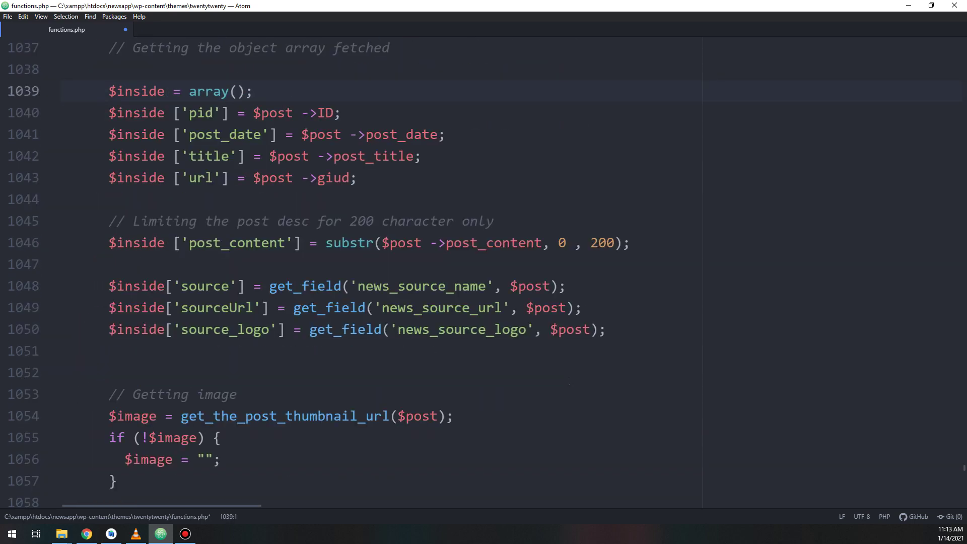
key("Page_Up")
key("Page_Up")
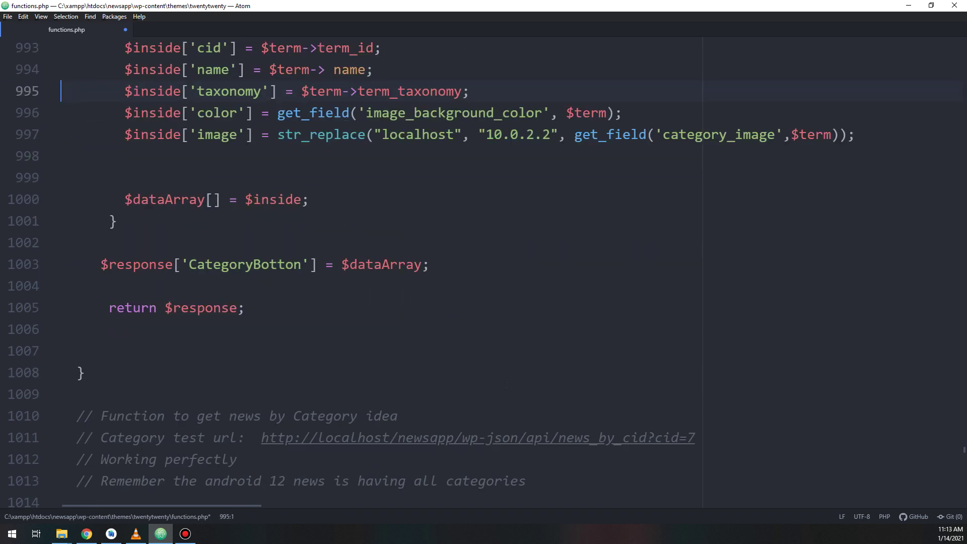
key("Page_Up")
key("Page_Up")
key("Page_Up")
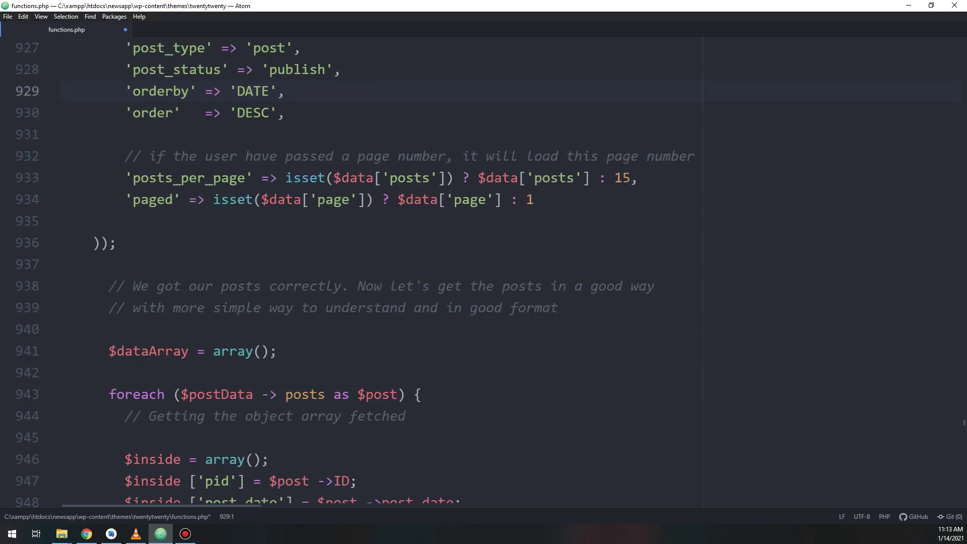
key("Page_Up")
key("Page_Up")
key("Page_Up")
key("Page_Up")
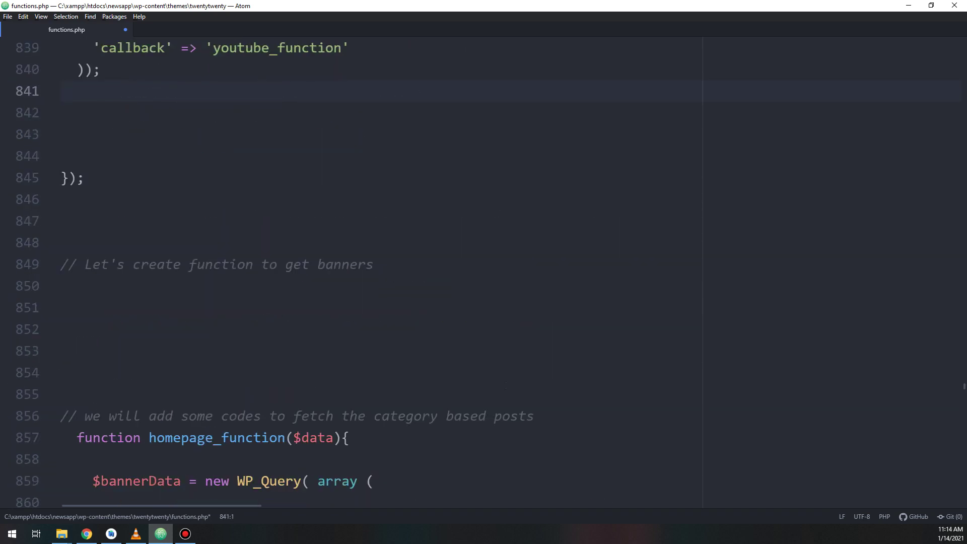
scroll(505, 385, "down", 2)
scroll(505, 385, "down", 2)
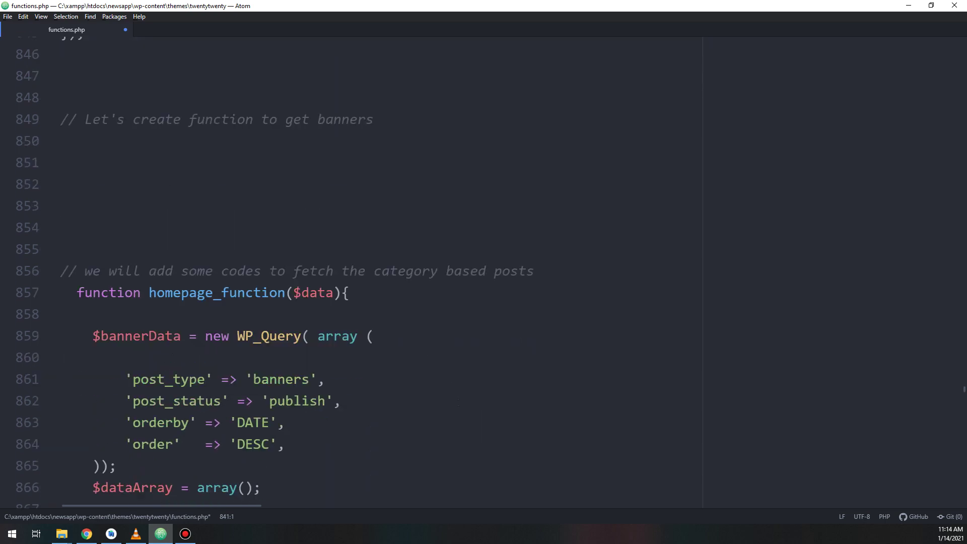
scroll(506, 385, "down", 2)
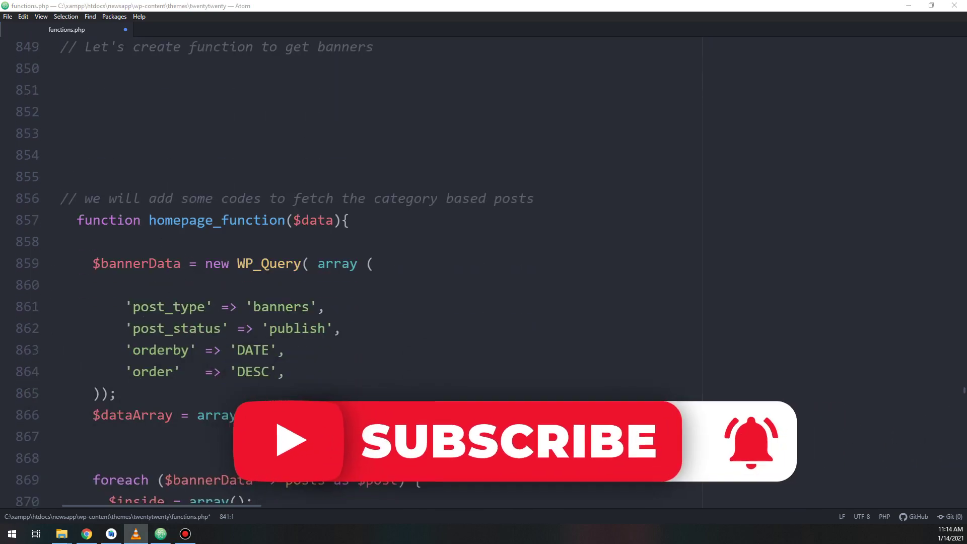
scroll(120, 199, "down", 1)
scroll(120, 198, "down", 2)
mouse_move(90, 166)
left_mouse_down()
mouse_move(240, 448)
mouse_move(251, 505)
left_mouse_up()
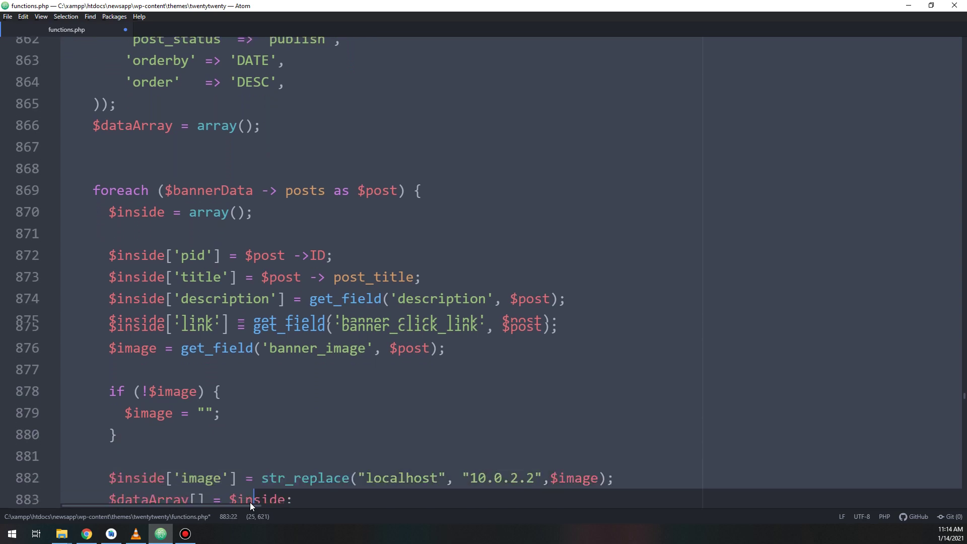
left_click_drag(250, 501, 389, 446)
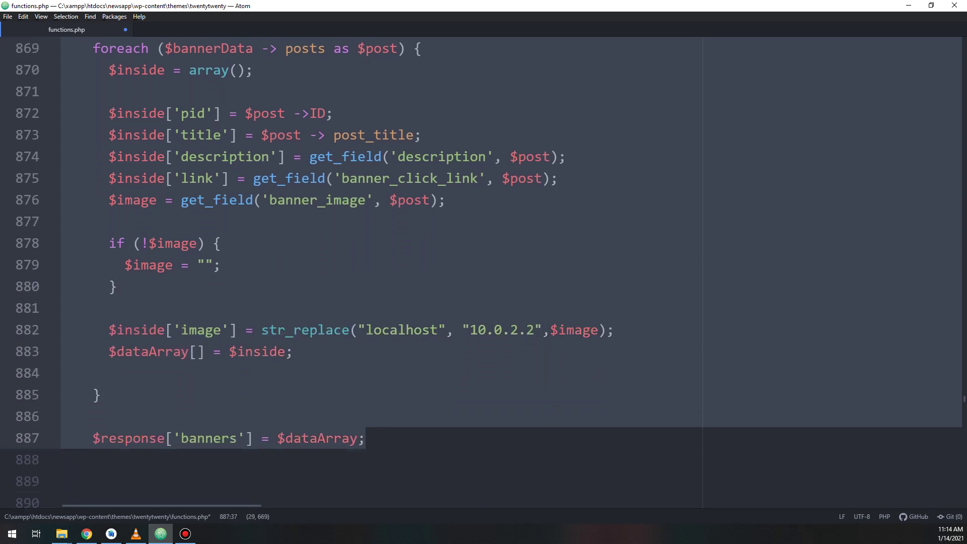
right_click(275, 401)
left_click(307, 198)
left_click_drag(963, 404, 964, 498)
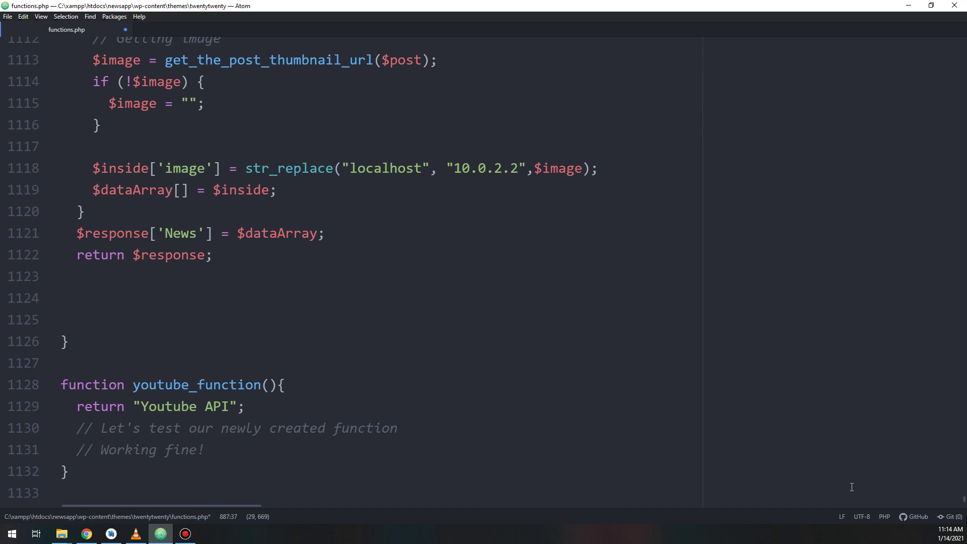
Select youtube_function's placeholder return and both test comments for replacement.
left_click_drag(248, 454, 25, 405)
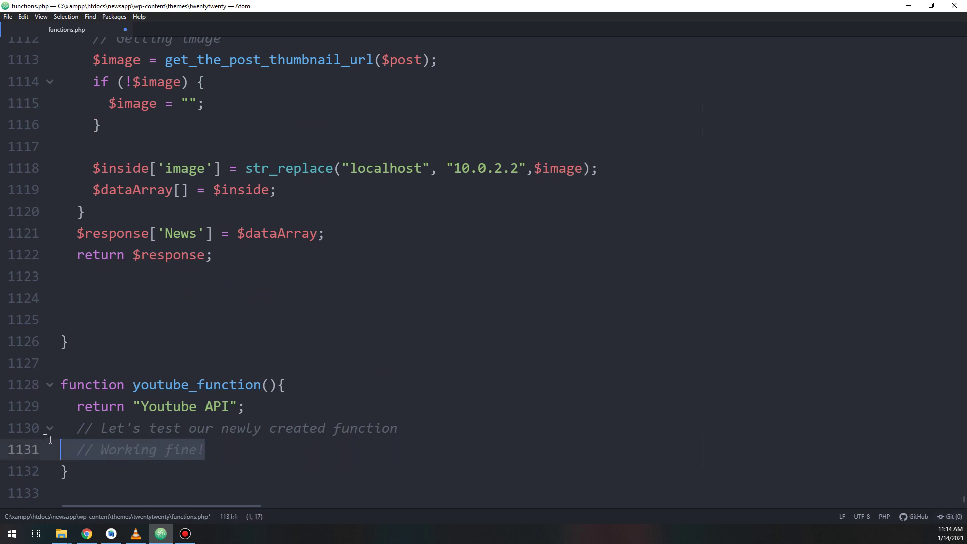
Delete the placeholder lines and paste the copied banners query code into youtube_function.
key("BackSpace")
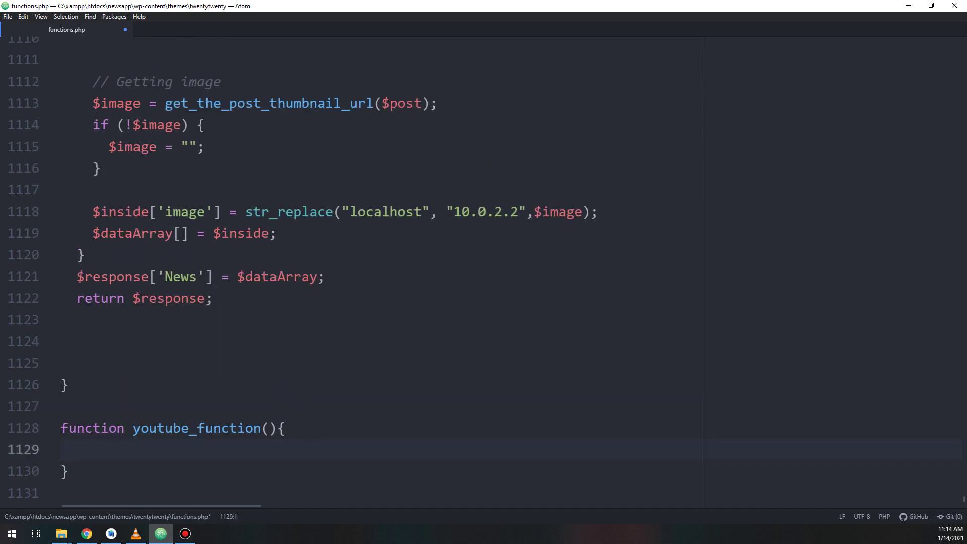
key("Return")
key("Return")
key("Return")
key("Return")
key("Return")
key("Return")
key("Return")
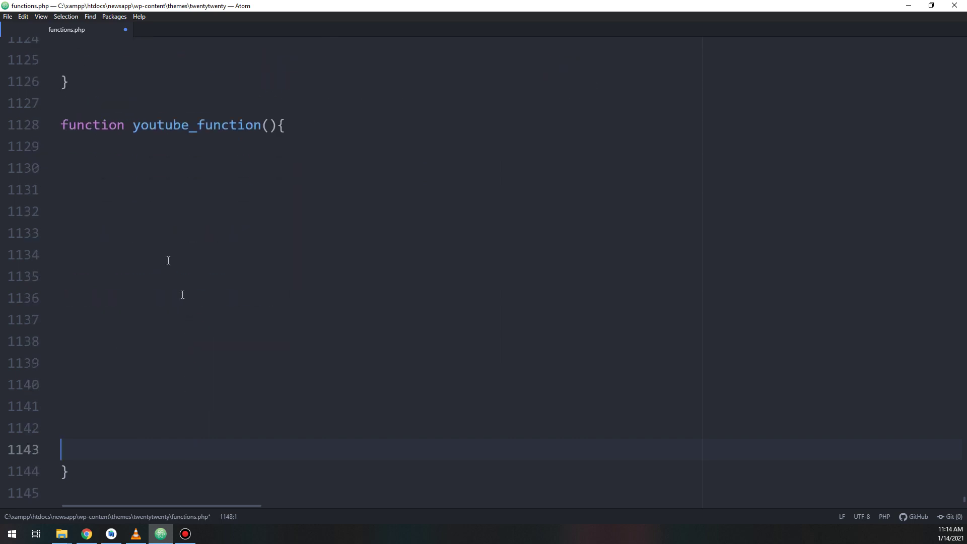
key("Return")
key("Return")
key("Return")
right_click(104, 92)
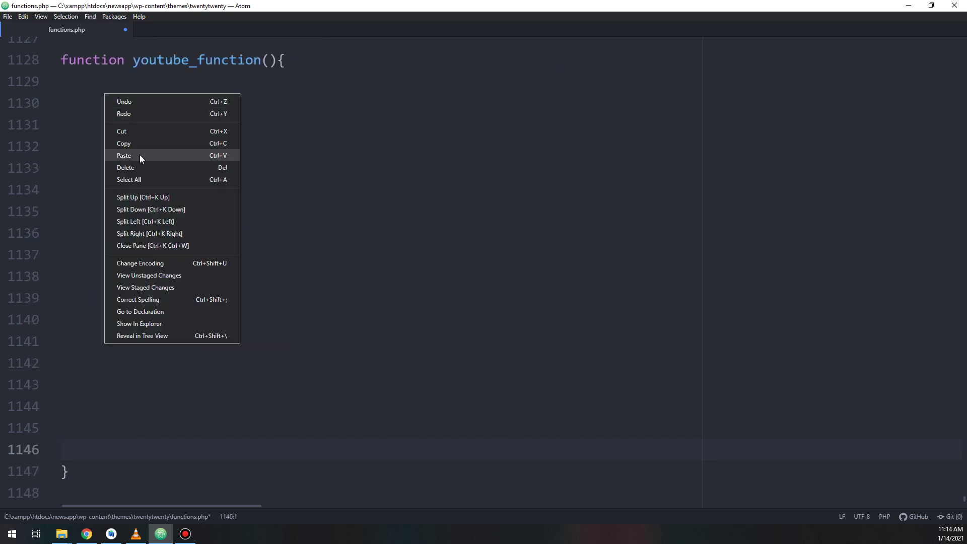
left_click(140, 155)
scroll(140, 154, "up", 2)
scroll(352, 269, "up", 1)
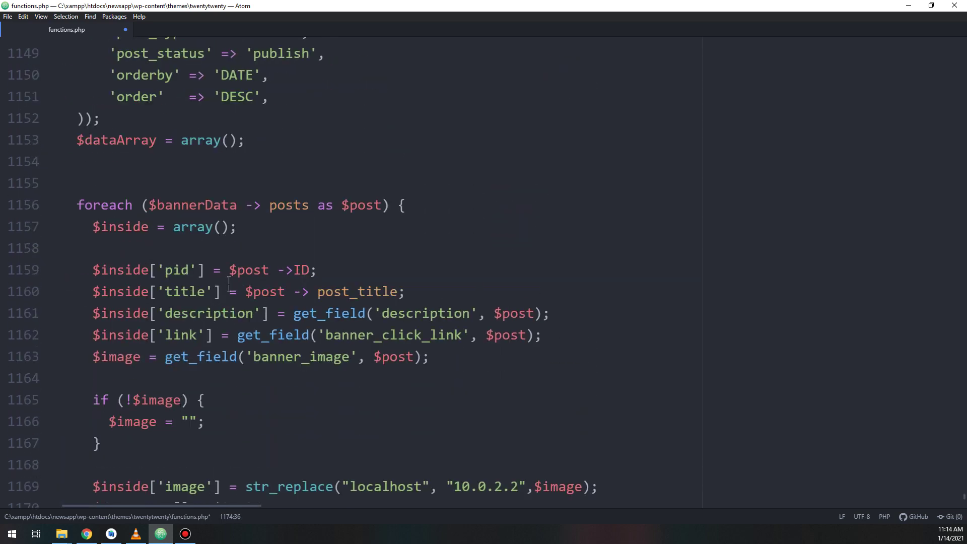
scroll(351, 268, "up", 3)
scroll(351, 268, "up", 1)
scroll(351, 269, "down", 2)
scroll(172, 326, "up", 3)
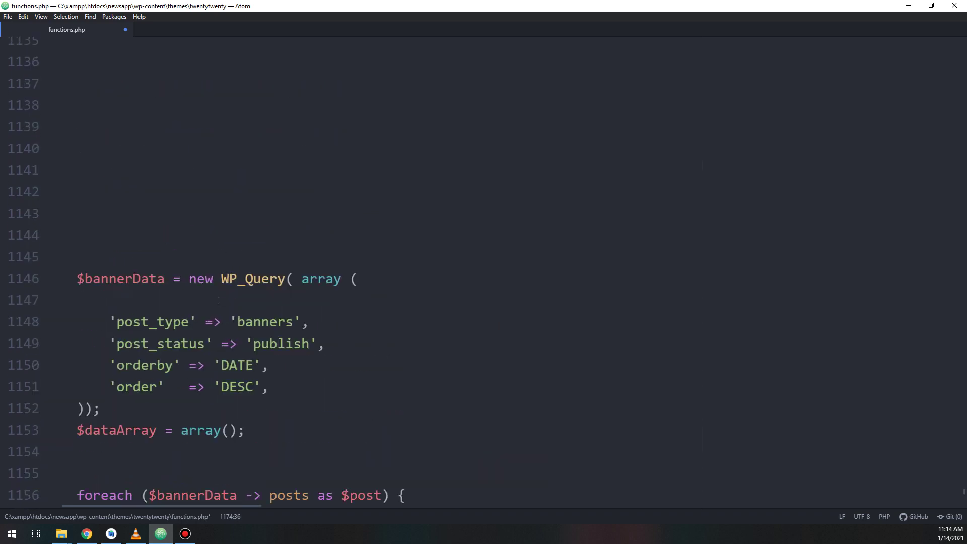
scroll(173, 326, "up", 2)
Tidy the pasted code by removing extra blank lines above $bannerData.
left_click(194, 344)
key("BackSpace")
key("BackSpace")
key("BackSpace")
key("BackSpace")
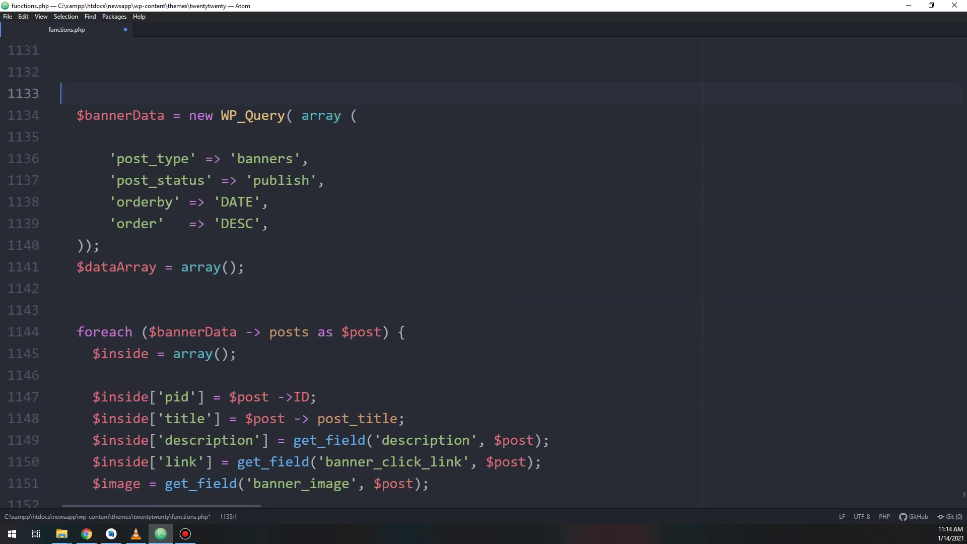
scroll(501, 302, "up", 3)
key("BackSpace")
key("BackSpace")
key("BackSpace")
key("BackSpace")
key("BackSpace")
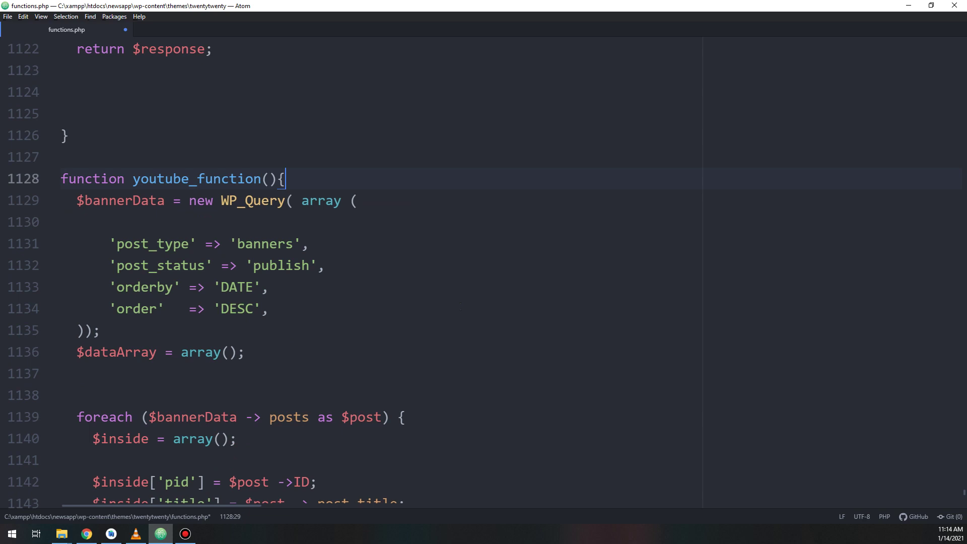
key("Return")
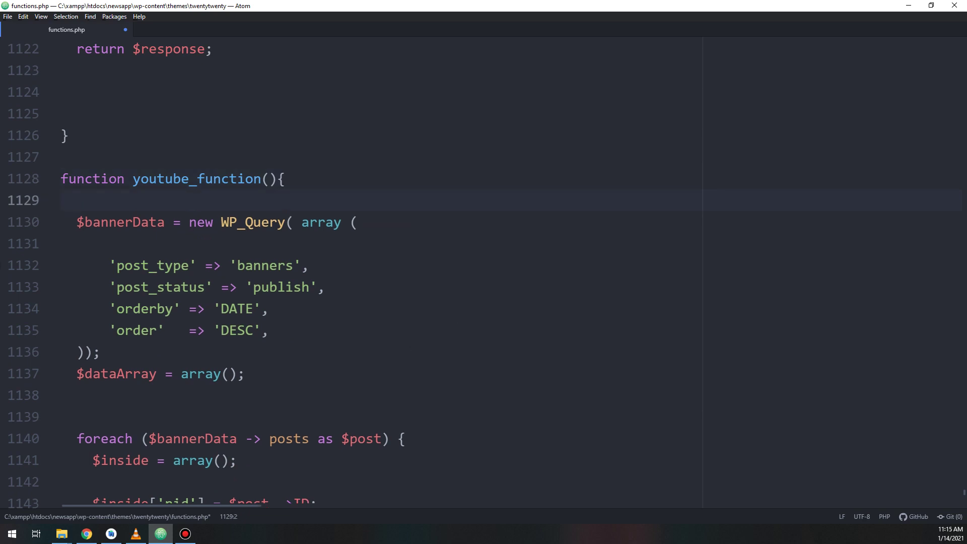
key("alt+Tab")
scroll(481, 360, "down", 2)
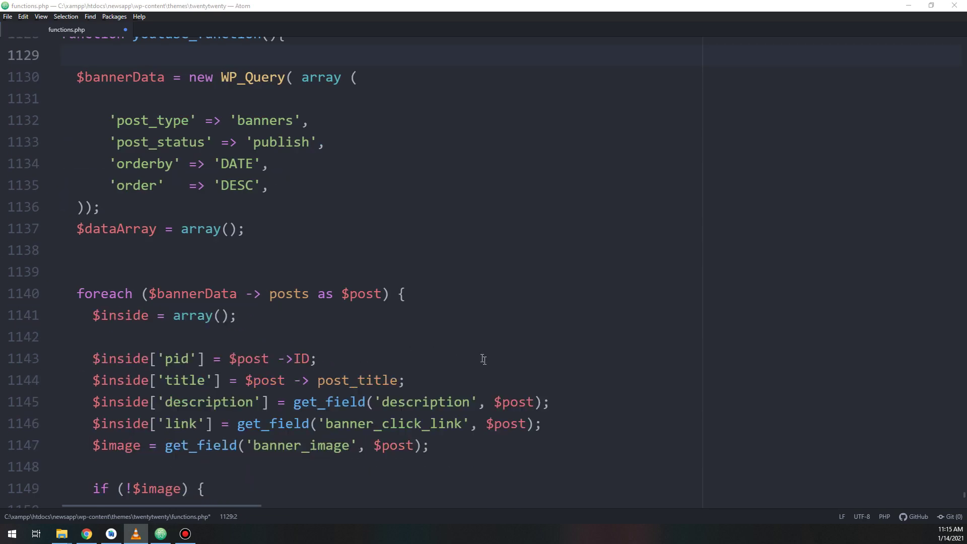
scroll(481, 360, "down", 1)
scroll(382, 390, "down", 1)
scroll(382, 390, "down", 1)
scroll(351, 272, "down", 1)
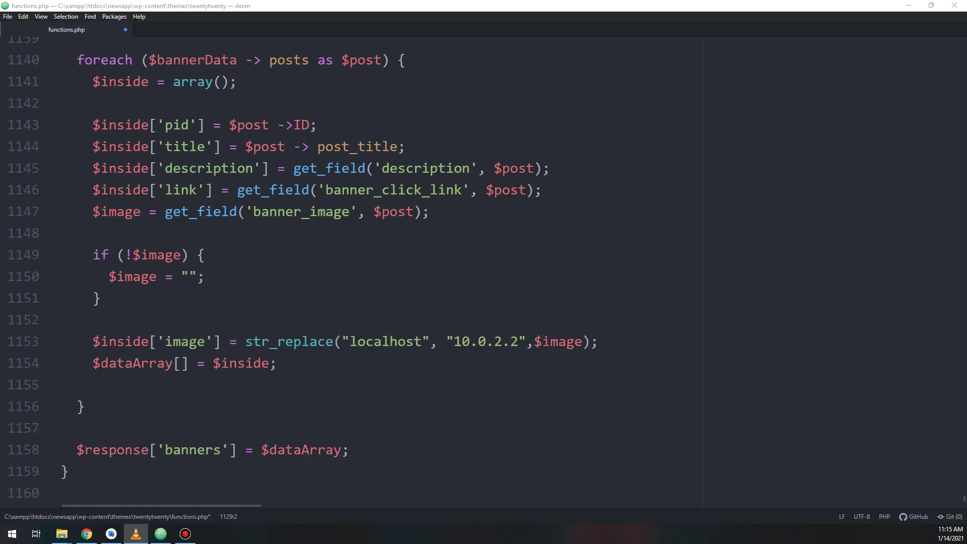
left_click(227, 492)
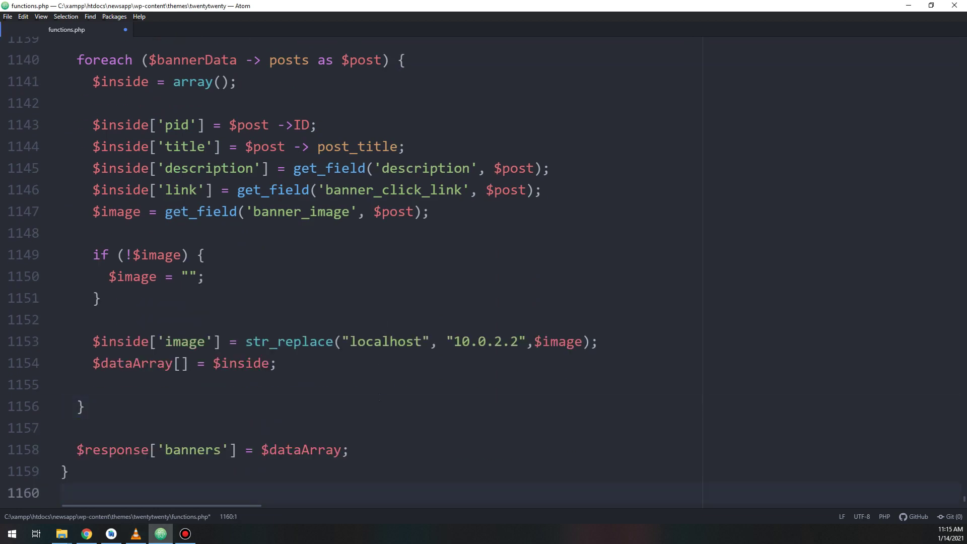
End youtube_function with return $response; after the banners assignment.
left_click(420, 450)
key("Return")
key("Return")
type("ret")
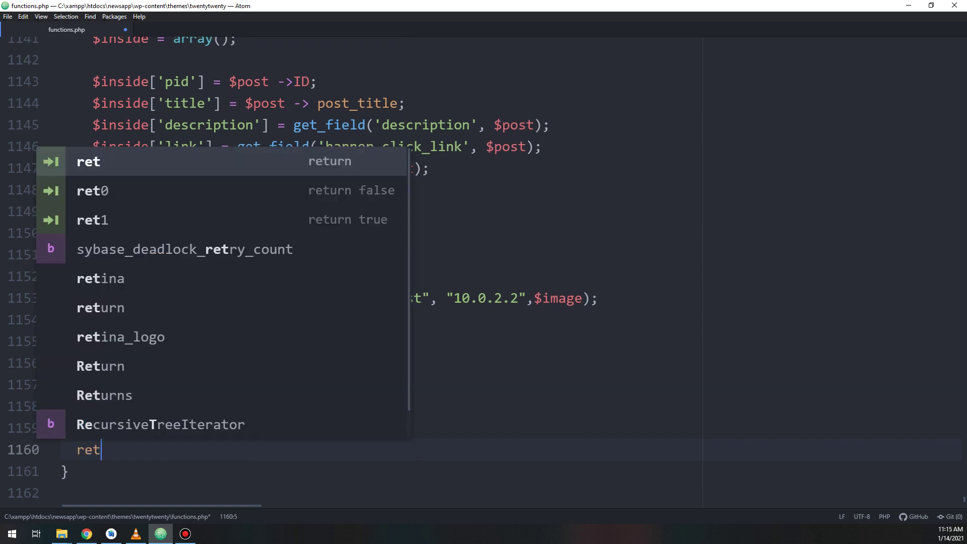
type("urn ")
type("$")
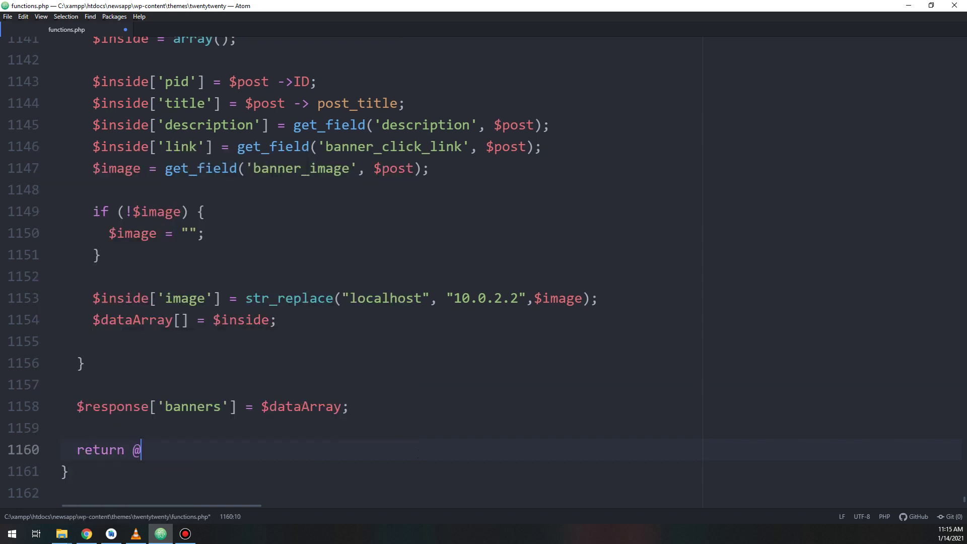
key("BackSpace")
type("$rew")
key("BackSpace")
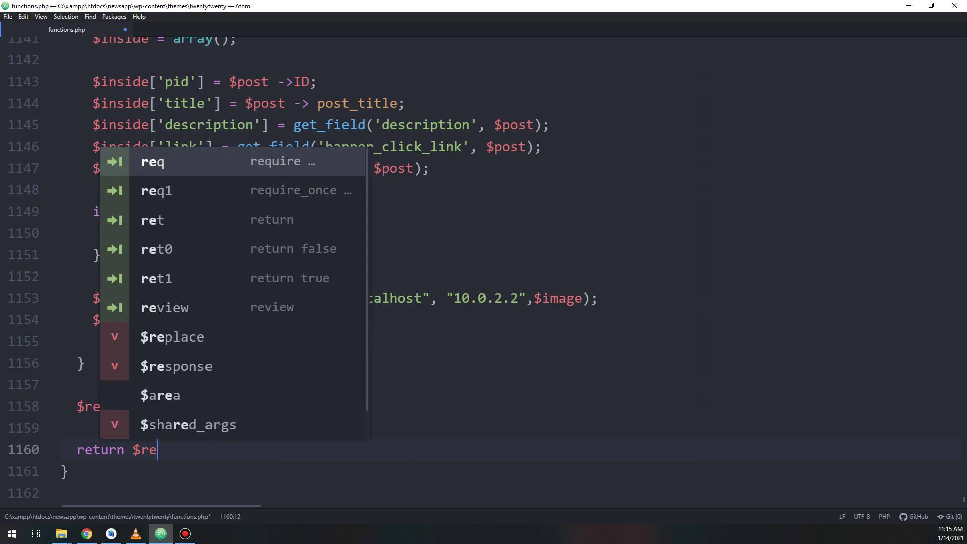
type("sp")
key("Return")
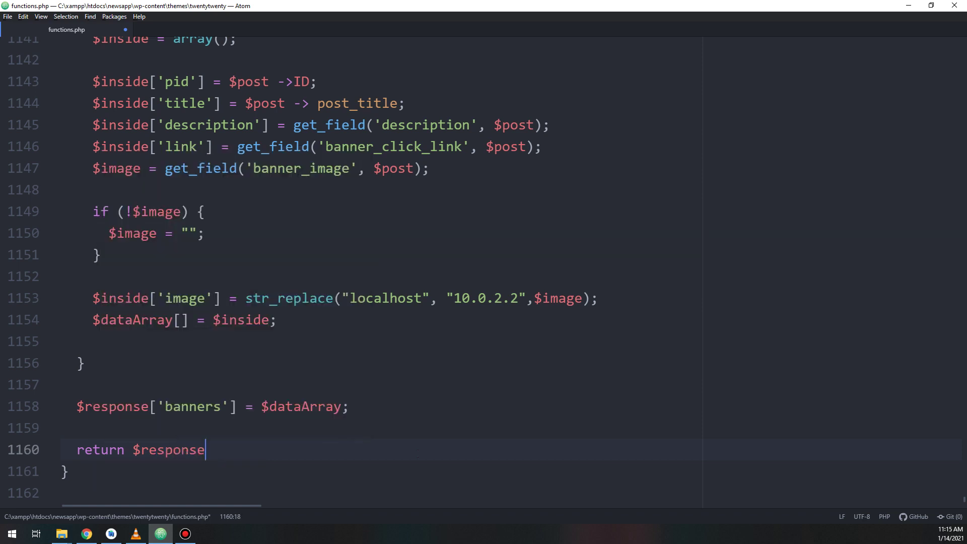
type(";")
scroll(557, 380, "up", 1)
scroll(590, 370, "up", 1)
scroll(622, 355, "up", 2)
scroll(610, 362, "up", 3)
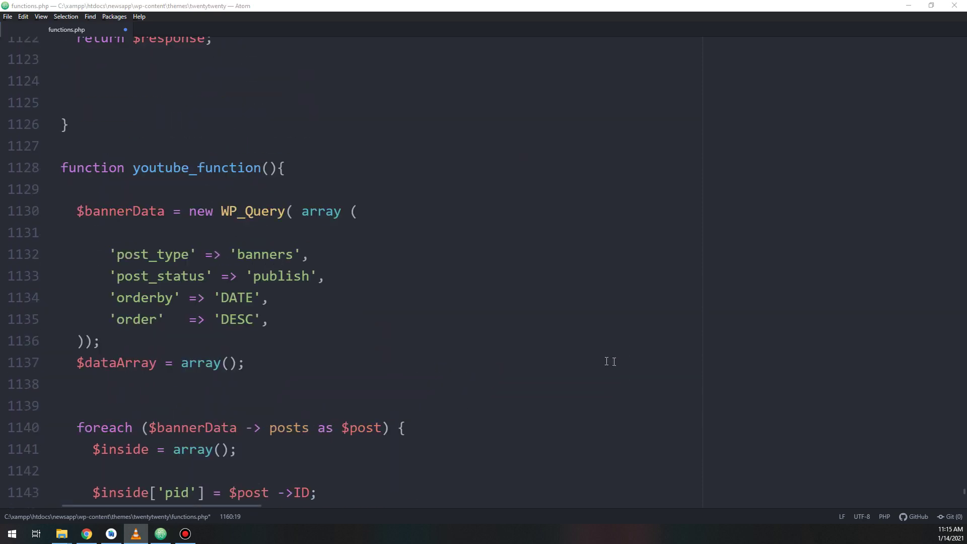
Change the WP_Query post_type from 'banners' to 'youtube'.
double_click(265, 254)
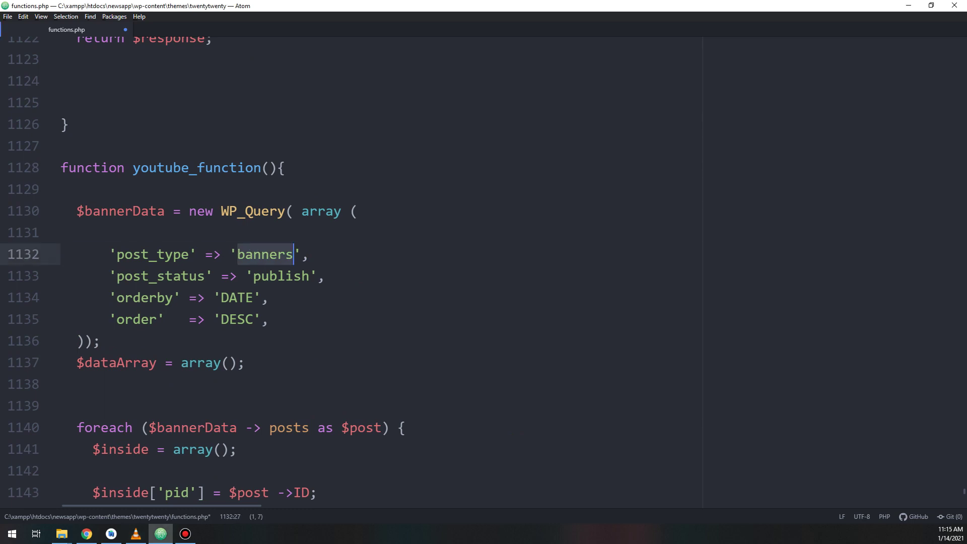
type("youtube")
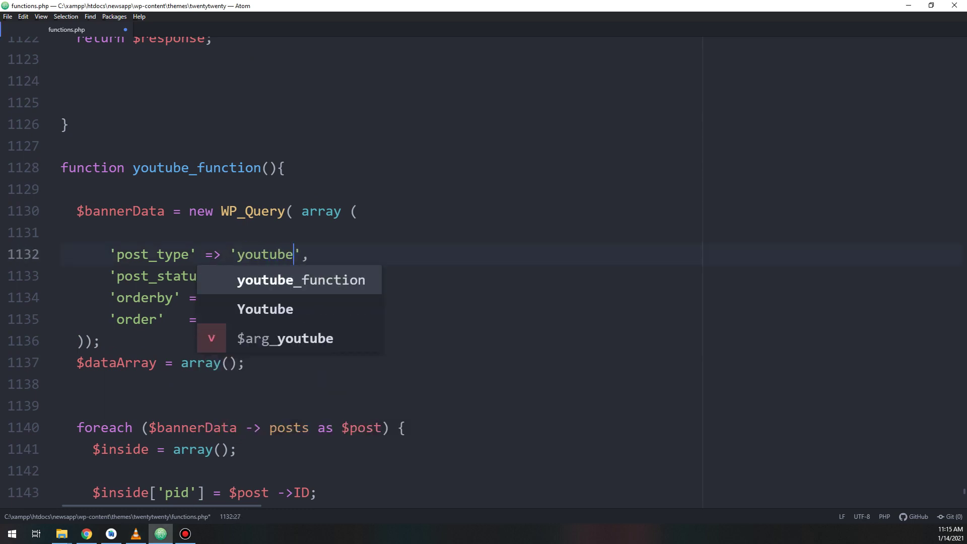
left_click(135, 534)
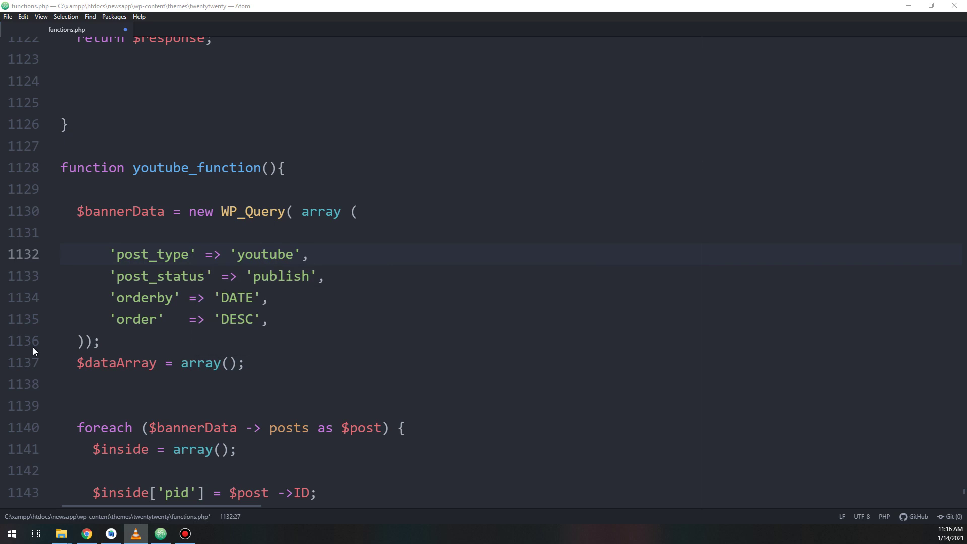
scroll(88, 309, "down", 2)
scroll(89, 310, "down", 1)
scroll(89, 309, "down", 2)
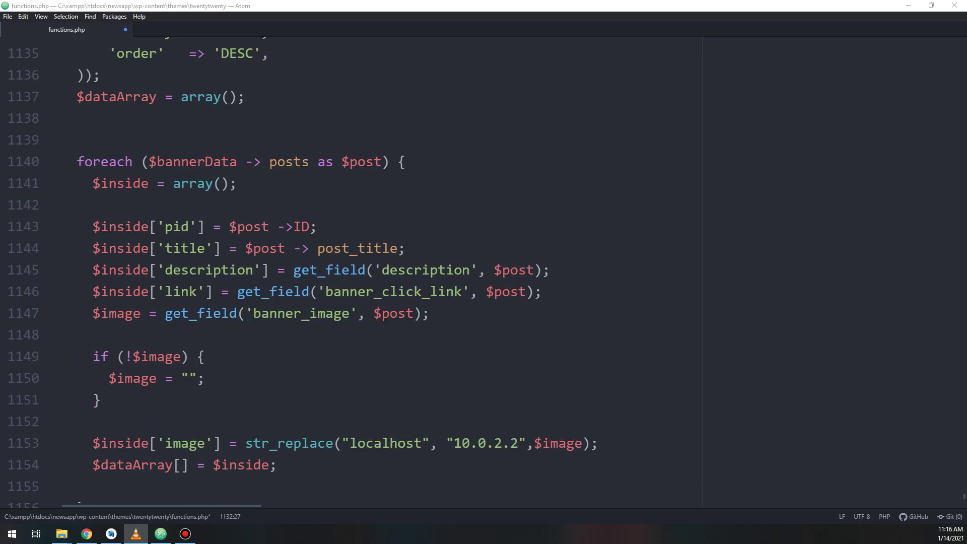
scroll(302, 272, "down", 1)
scroll(302, 273, "down", 1)
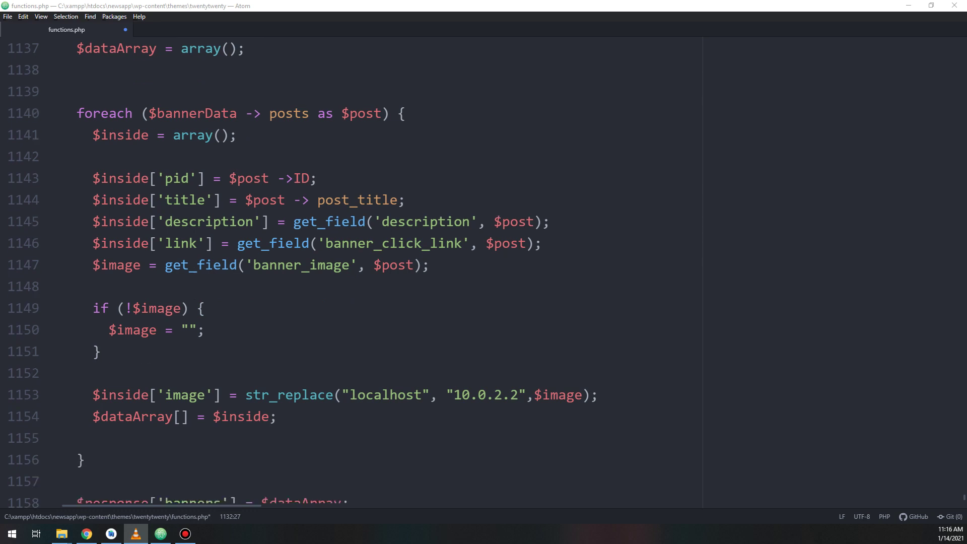
scroll(303, 272, "down", 1)
scroll(302, 272, "down", 1)
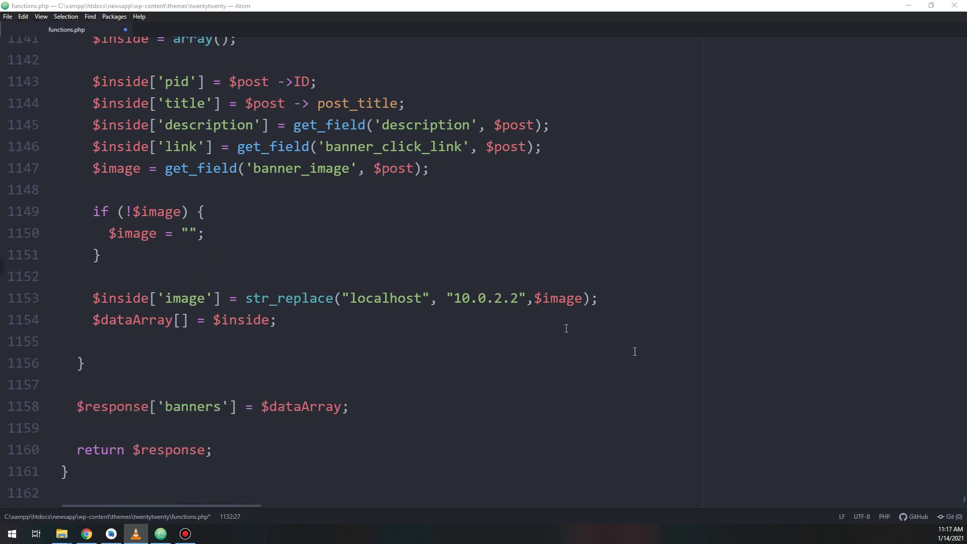
Remove the image-handling and banner image lines from the loop, leaving pid, title and the description key to rename.
left_click_drag(161, 354, 61, 211)
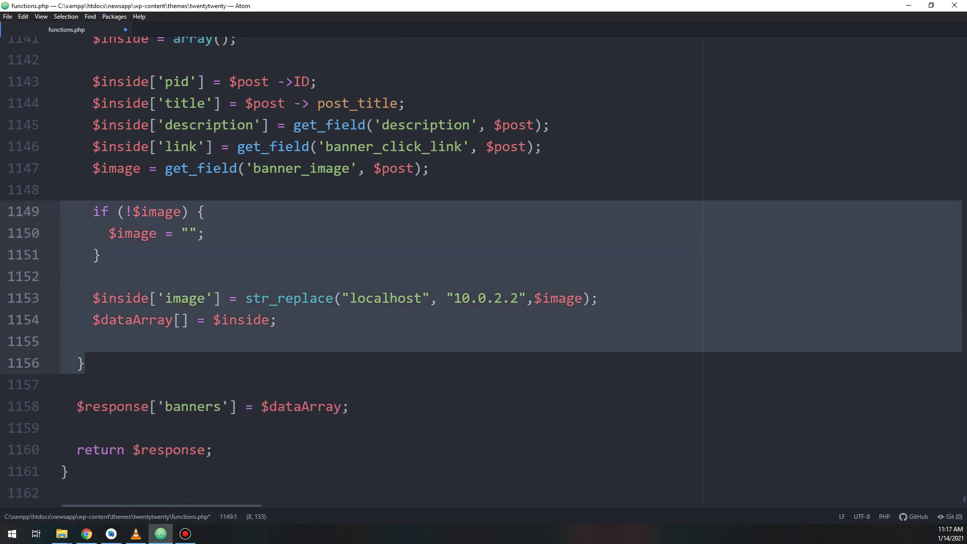
key("BackSpace")
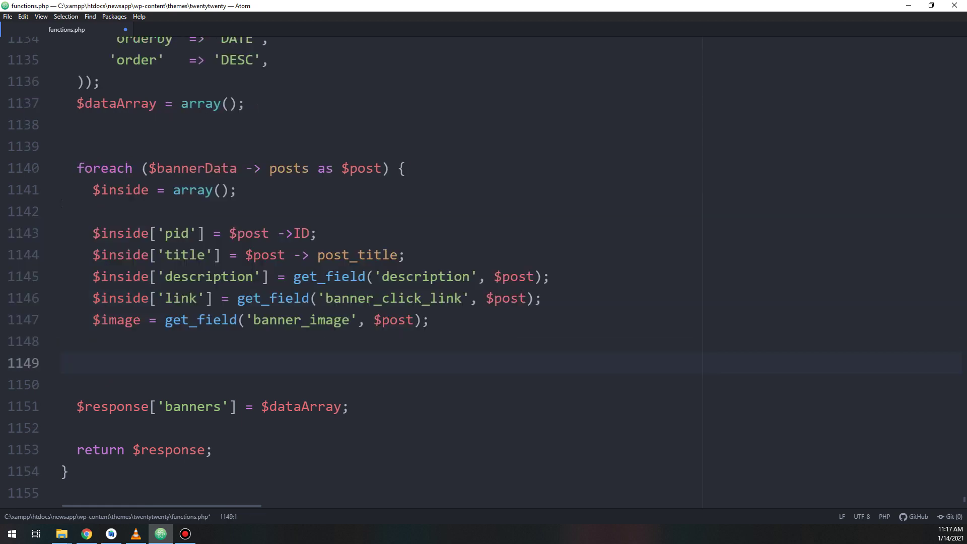
mouse_move(441, 322)
left_mouse_down()
mouse_move(76, 323)
mouse_move(43, 255)
mouse_move(43, 303)
left_mouse_up()
key("BackSpace")
key("BackSpace")
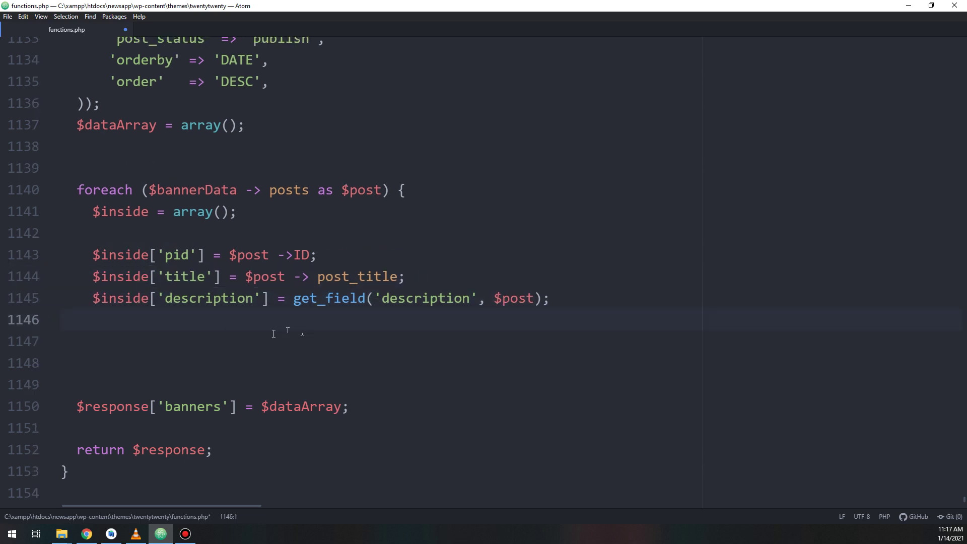
key("Down")
key("Down")
key("BackSpace")
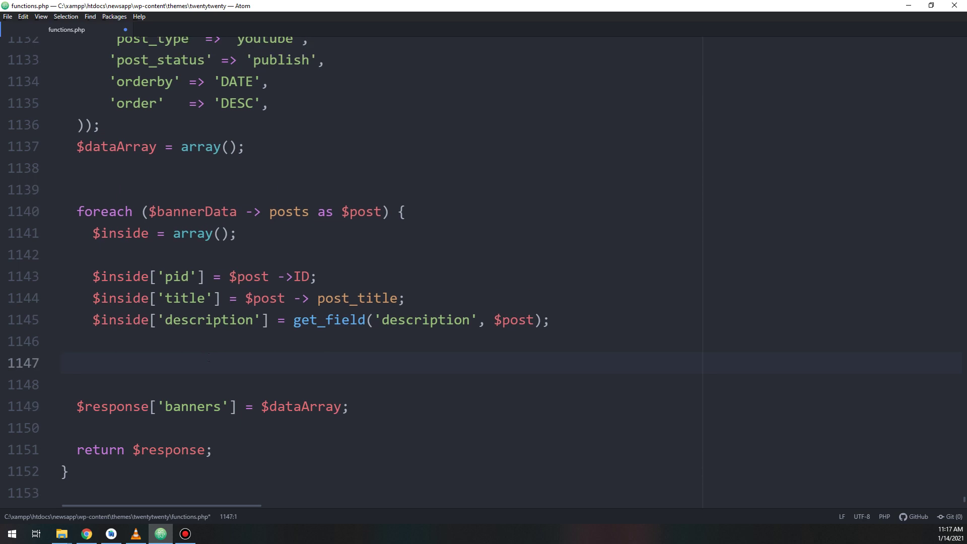
double_click(210, 323)
type("cha")
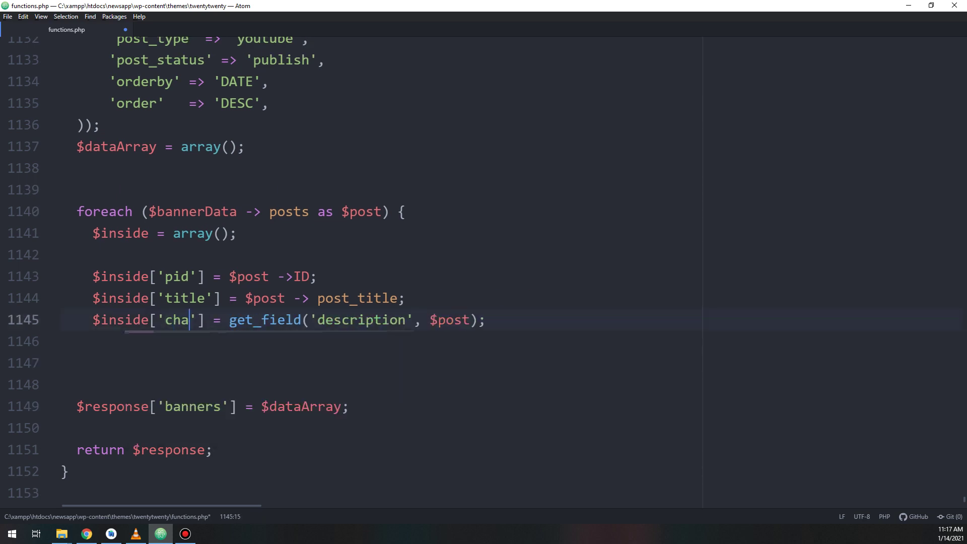
type("nnelI")
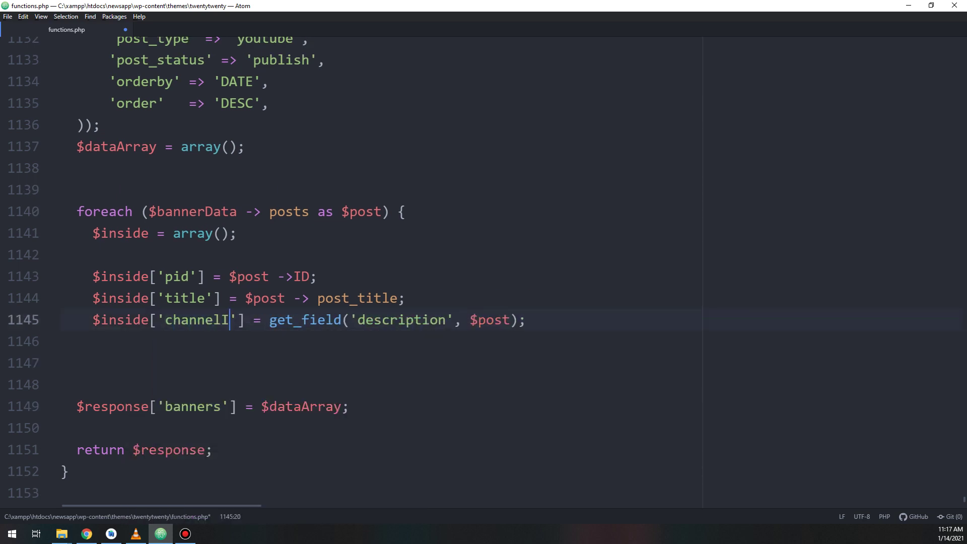
type("d")
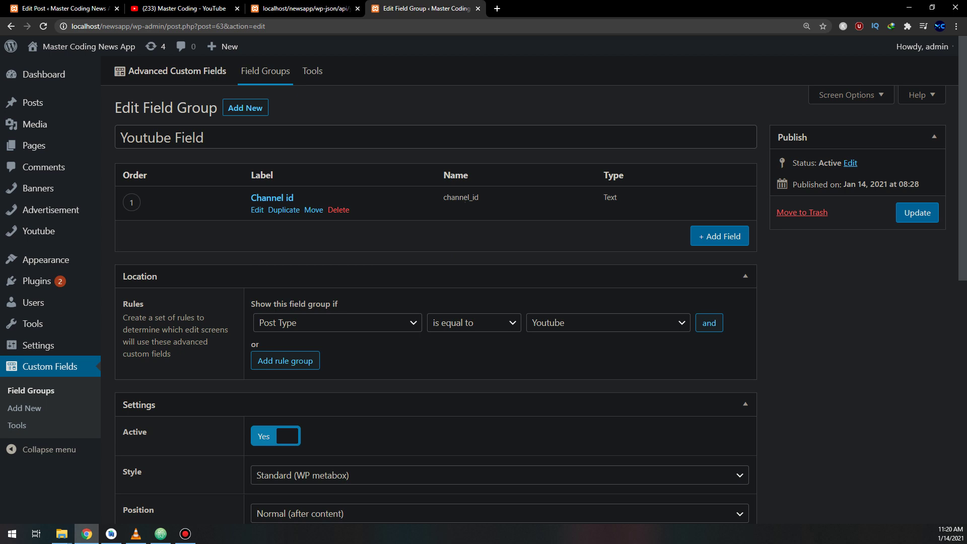
Copy the channel_id field name from the ACF Youtube Field group in Chrome and return to Atom.
double_click(461, 197)
key("ctrl+c")
right_click(460, 200)
left_click(474, 210)
mouse_move(86, 534)
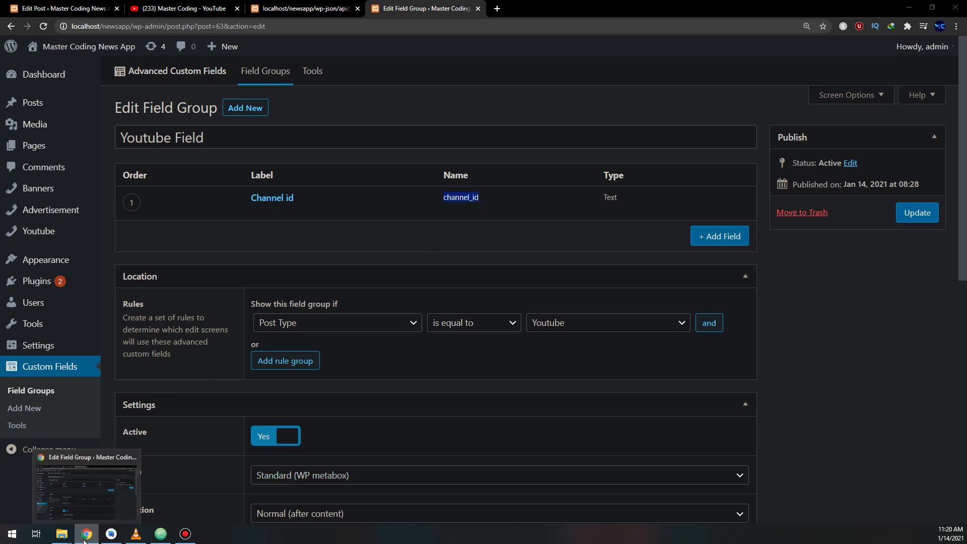
left_click(160, 534)
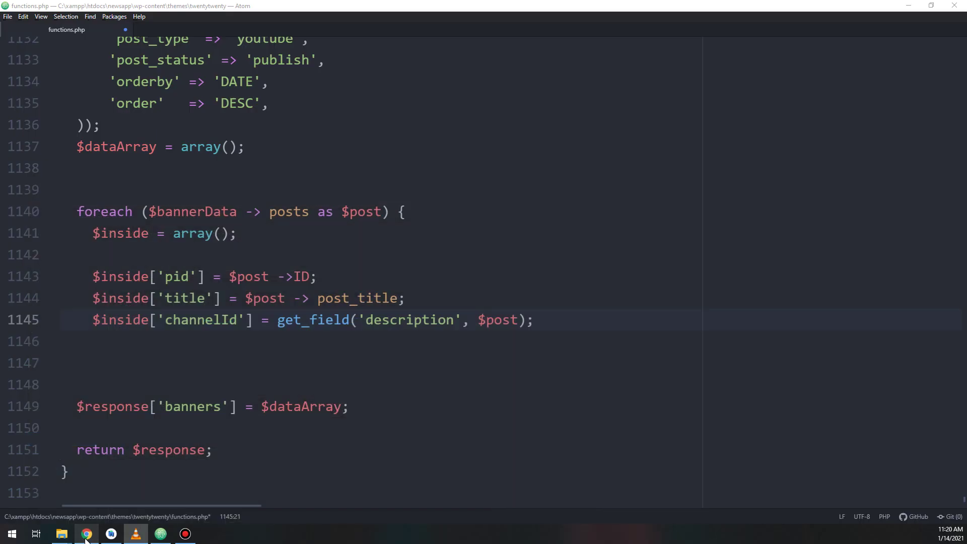
Read channelId from get_field('channel_id') and rename the 'banners' response key to YoutubeData.
double_click(372, 323)
key("ctrl+v")
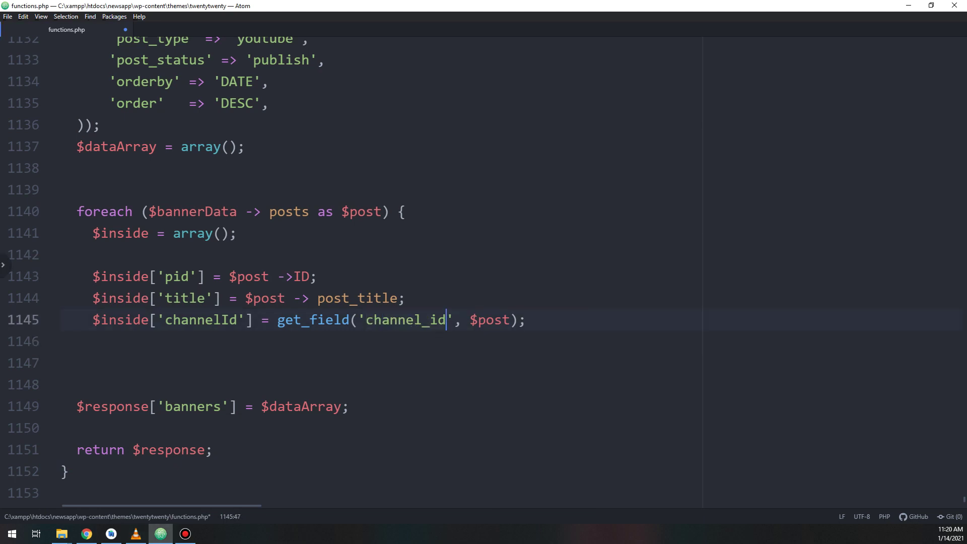
key("alt+Tab")
double_click(200, 407)
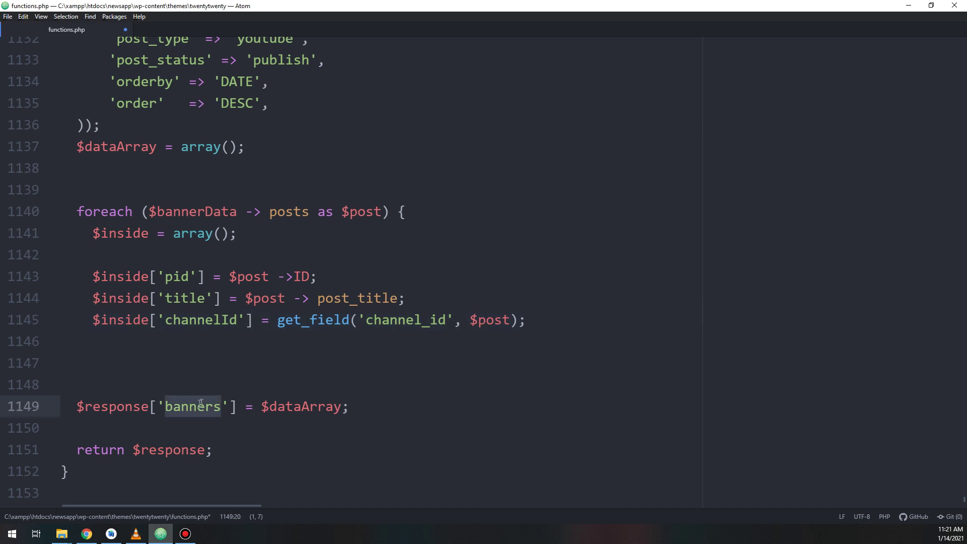
type("Youtb")
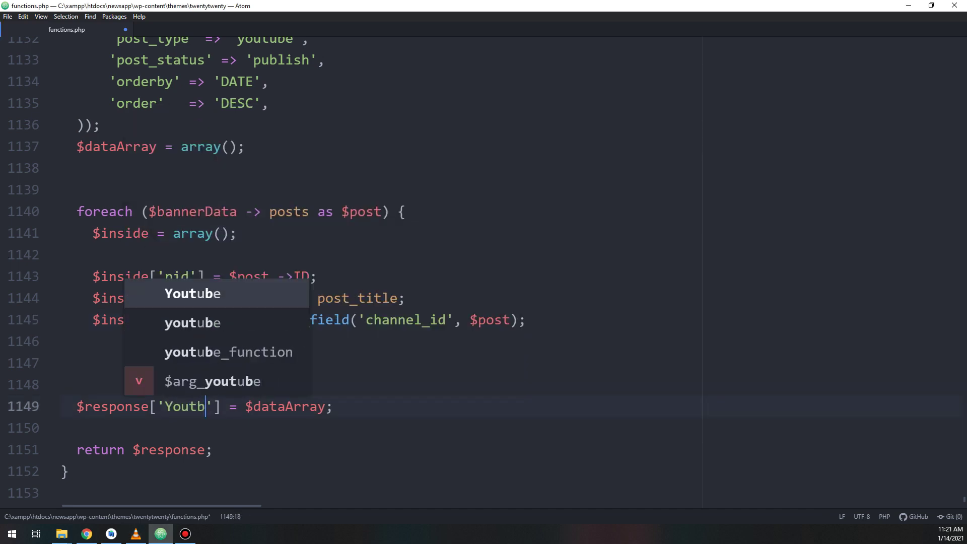
type("e")
key("BackSpace")
type("u")
key("BackSpace")
key("BackSpace")
type("u")
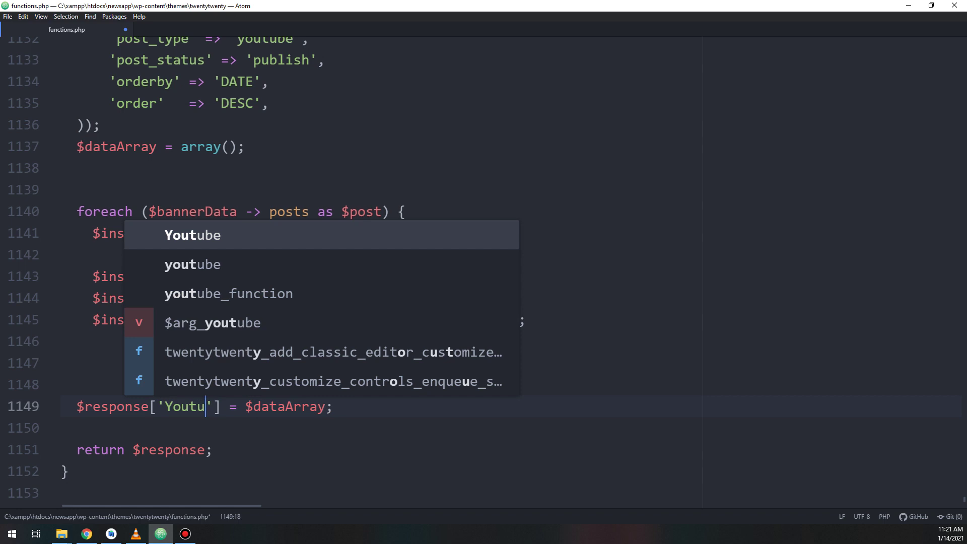
type("beData")
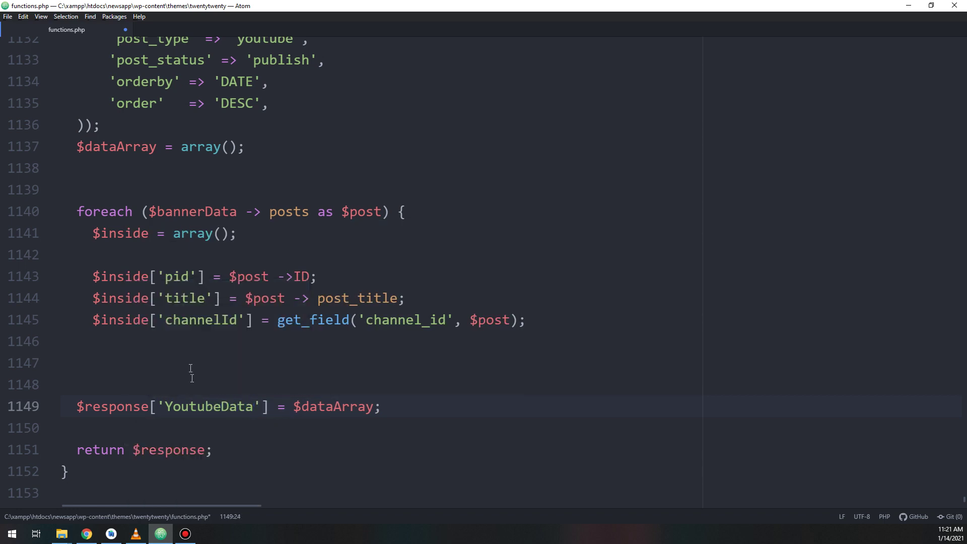
Save functions.php and switch to the browser to test the route.
left_click(11, 17)
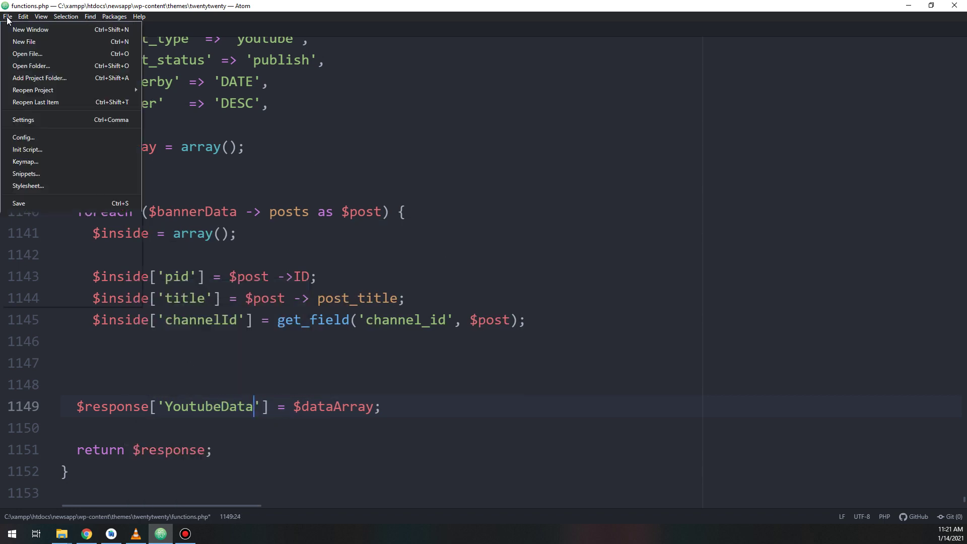
left_click(43, 202)
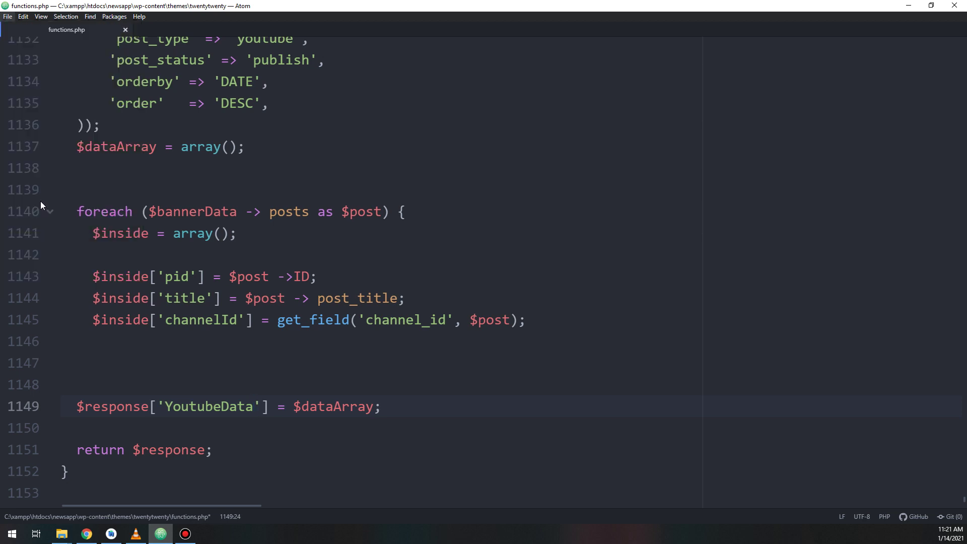
left_click(89, 532)
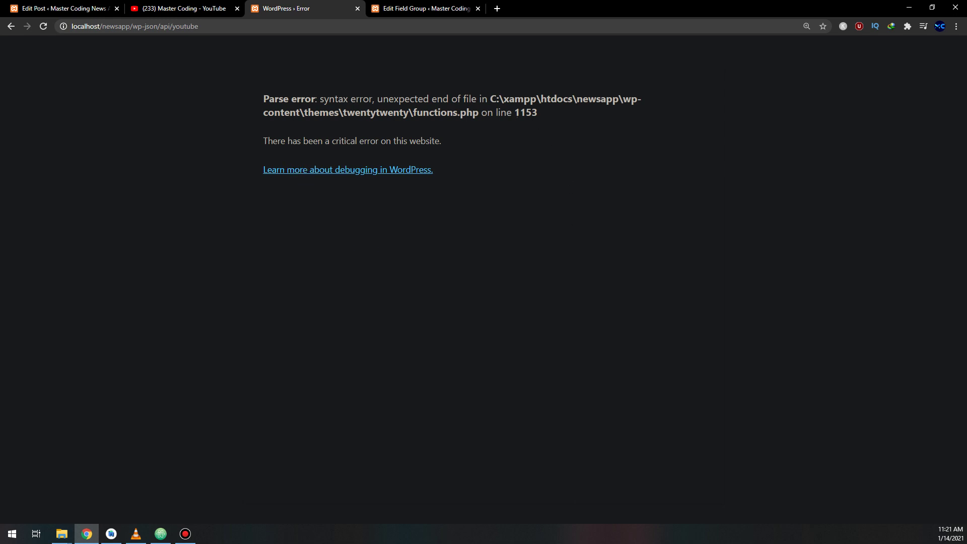
left_click_drag(515, 113, 537, 113)
key("alt+Tab")
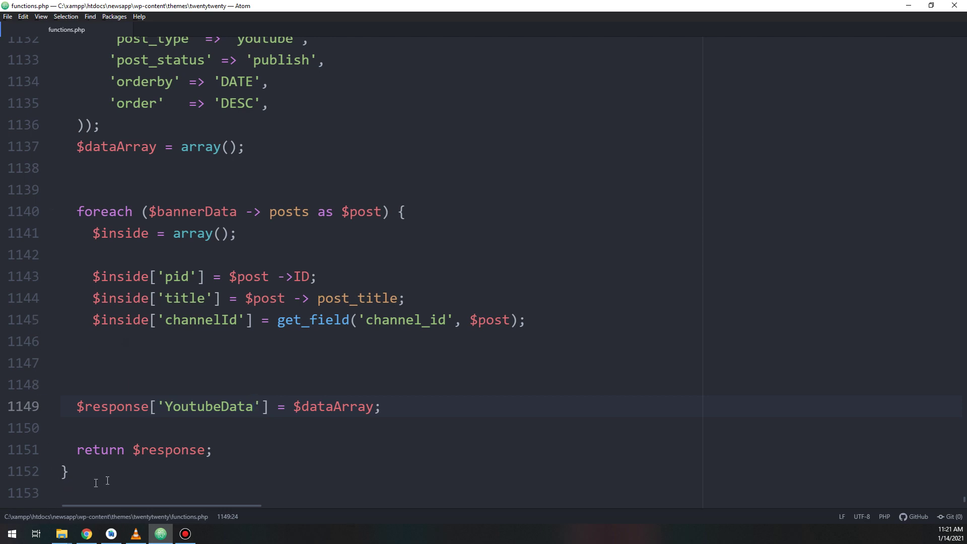
Tidy the lines around the return statement and start a new line inside the foreach loop.
key("ctrl+End")
left_click(266, 451)
key("Return")
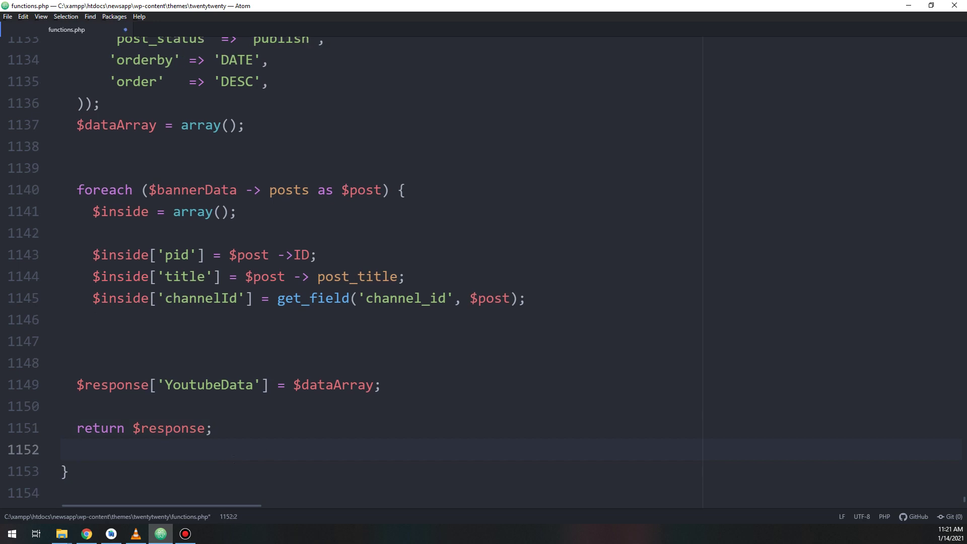
key("BackSpace")
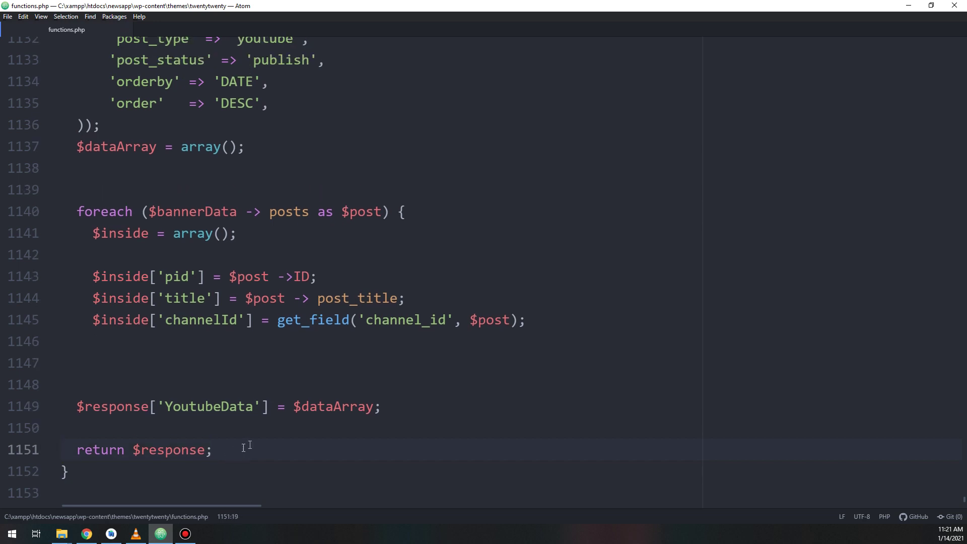
left_click(216, 490)
left_click(216, 341)
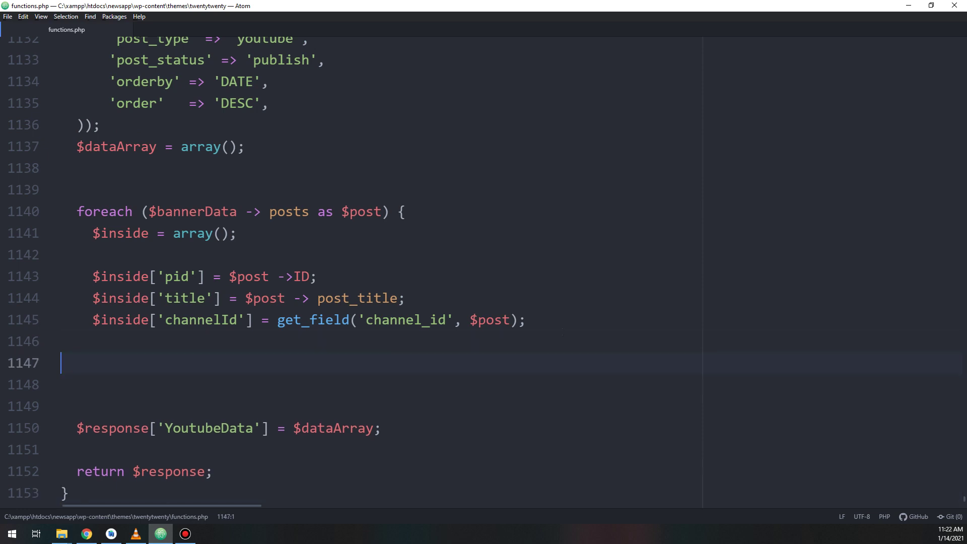
key("Return")
type("$data")
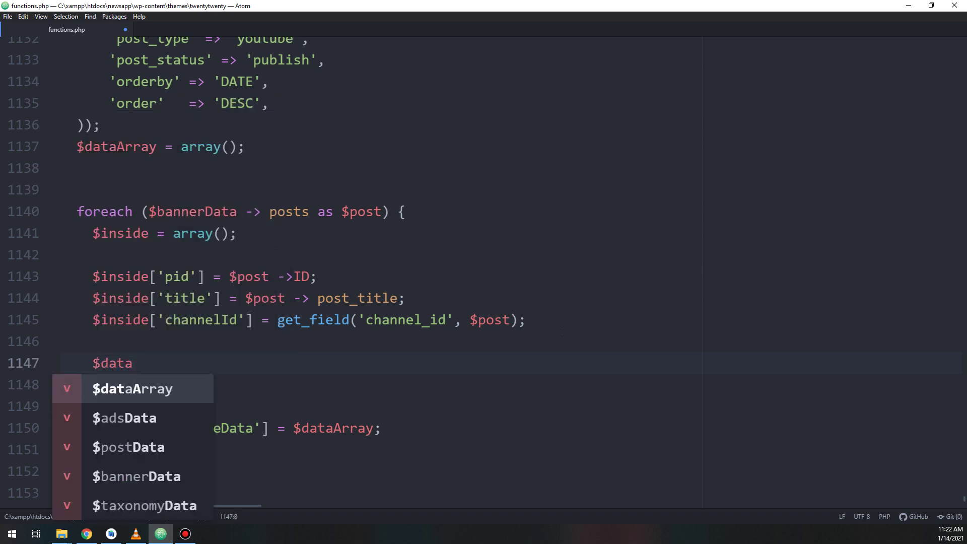
Add $dataArray[] = $inside; inside the loop and close the foreach with a brace.
key("Tab")
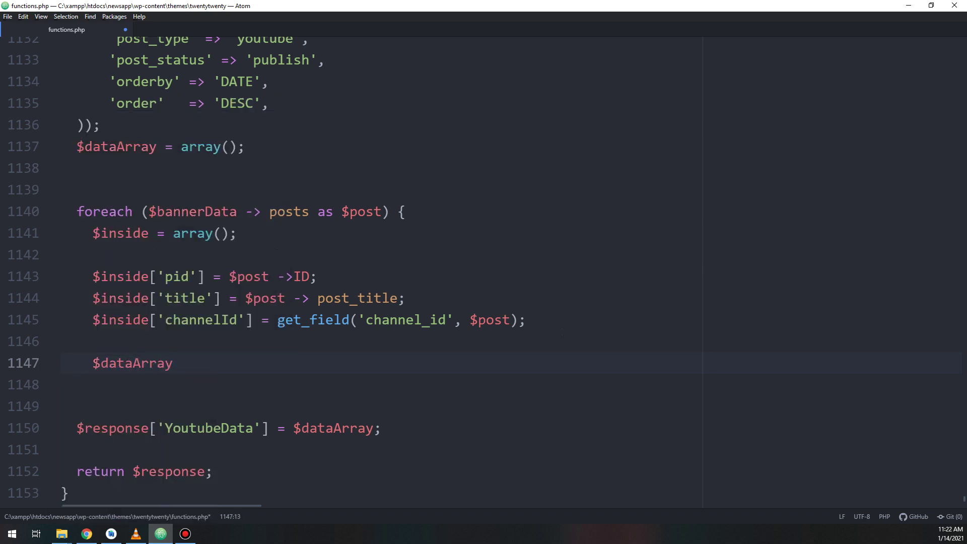
type("[}")
key("BackSpace")
type("= $insi")
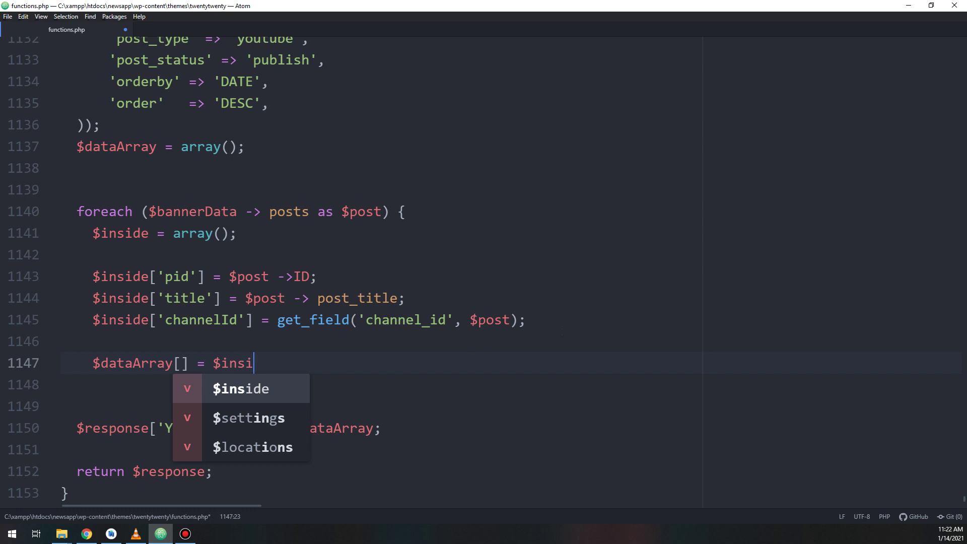
key("Tab")
type("'")
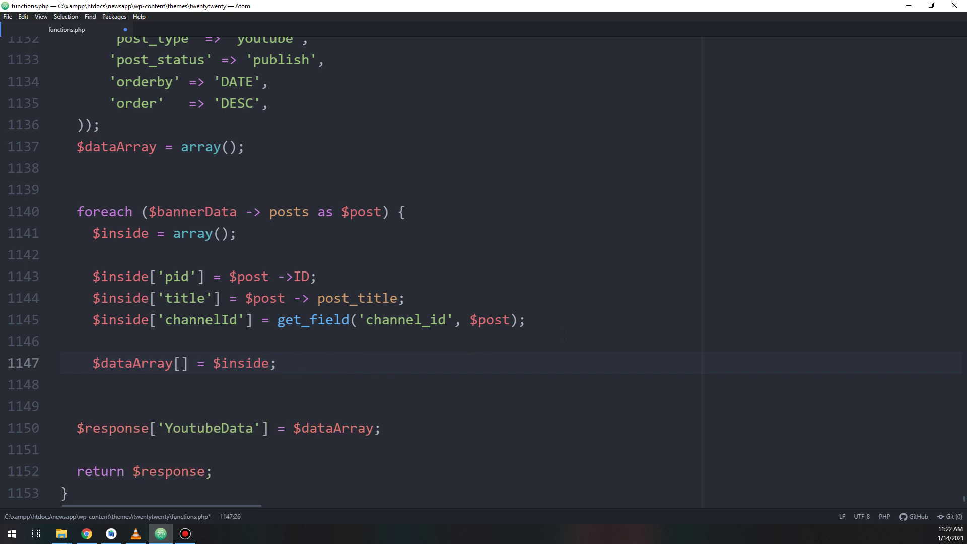
key("Return")
type("}")
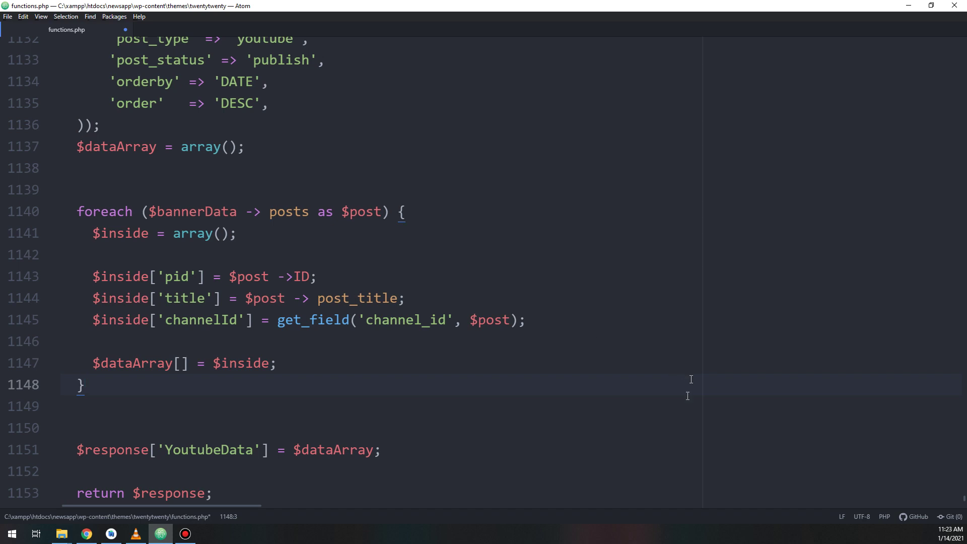
scroll(669, 414, "down", 1)
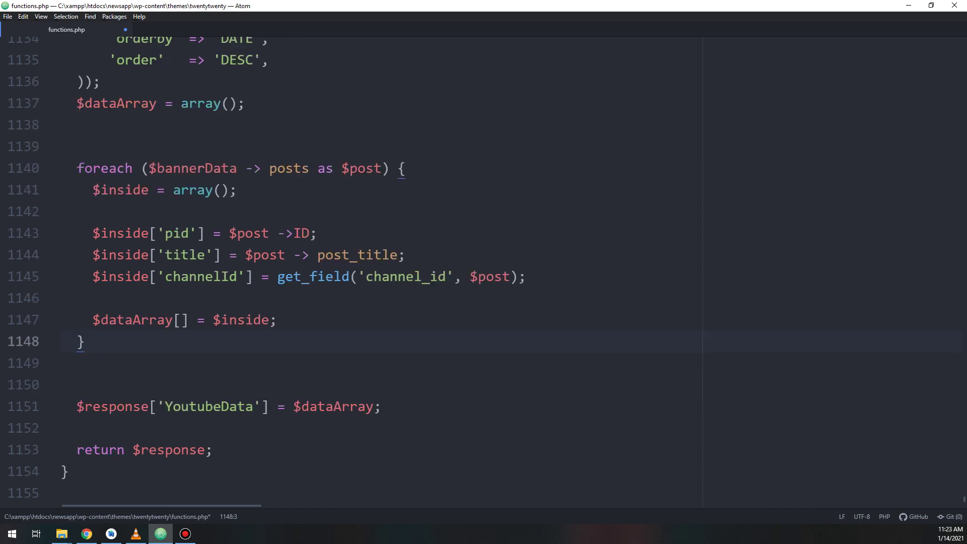
Save functions.php and switch to the browser to test the endpoint.
left_click(7, 17)
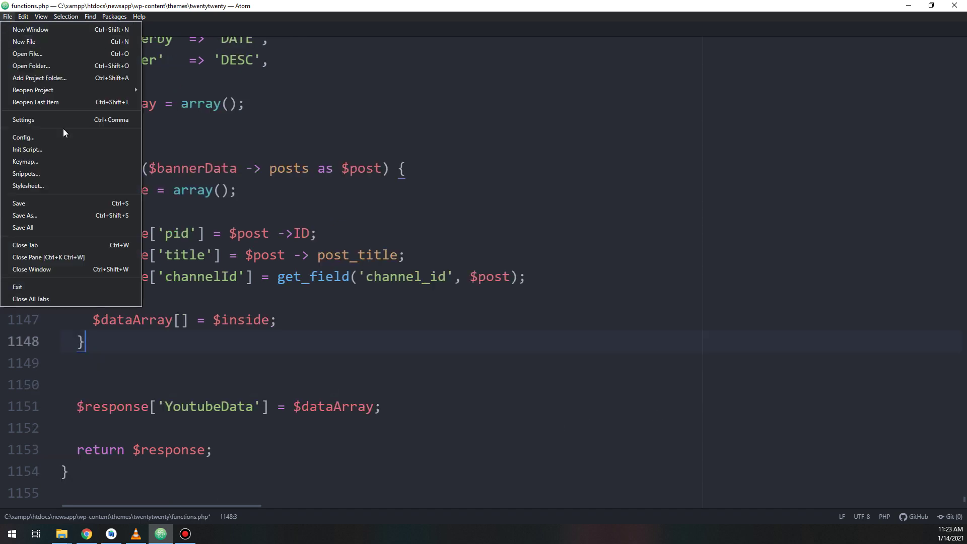
left_click(38, 207)
left_click(86, 533)
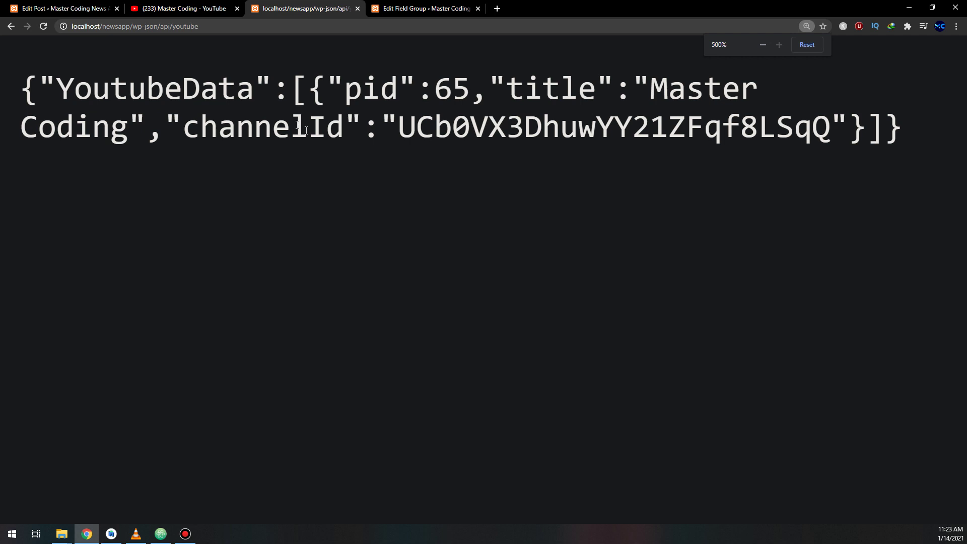
Check the YoutubeData JSON's pid 65, title Master Coding and channelId values, then return to Atom.
double_click(377, 98)
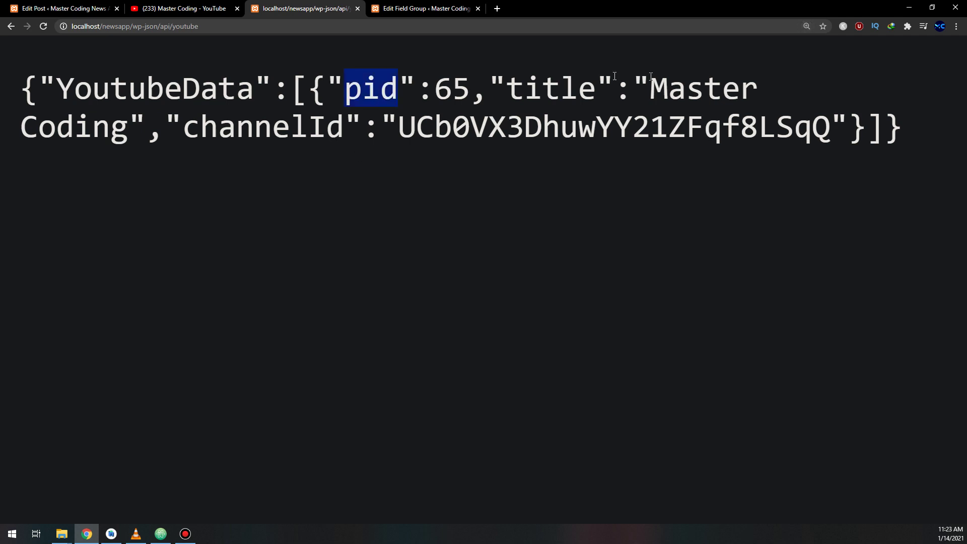
double_click(545, 74)
double_click(674, 74)
double_click(120, 131)
left_click_drag(749, 121, 837, 130)
left_click(169, 534)
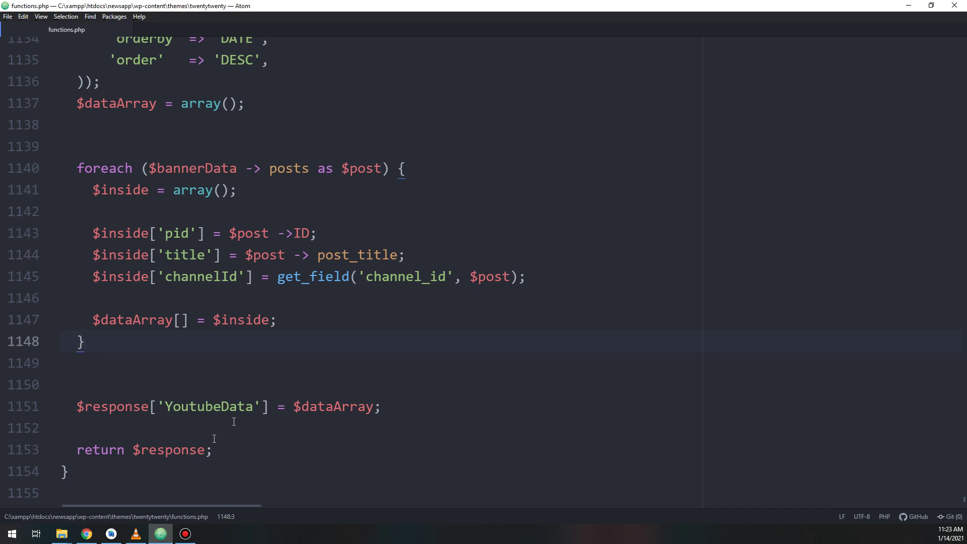
Add '// Amazing it works fine!!' below the loop and start '// Now we will add android studio code'.
key("Return")
key("Return")
type("// A")
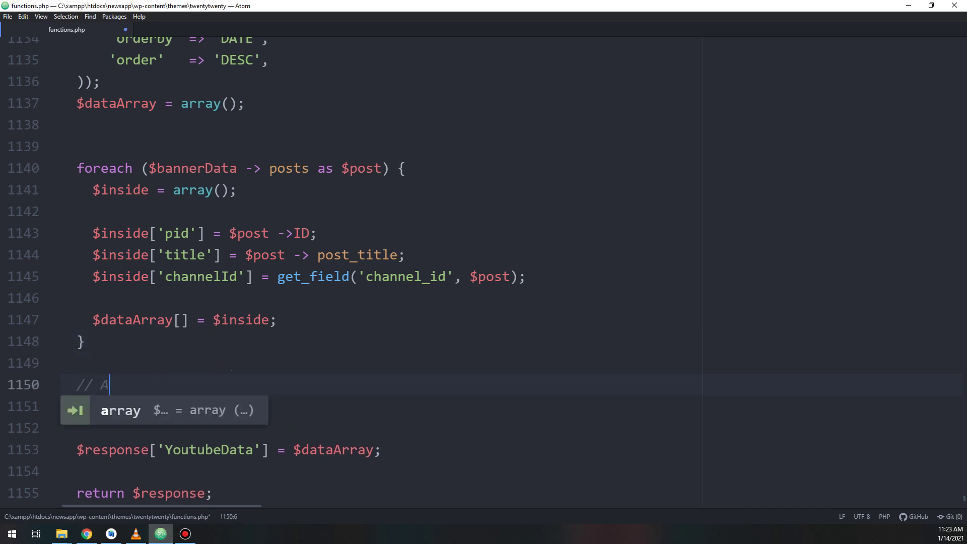
type("maiz")
key("BackSpace")
key("BackSpace")
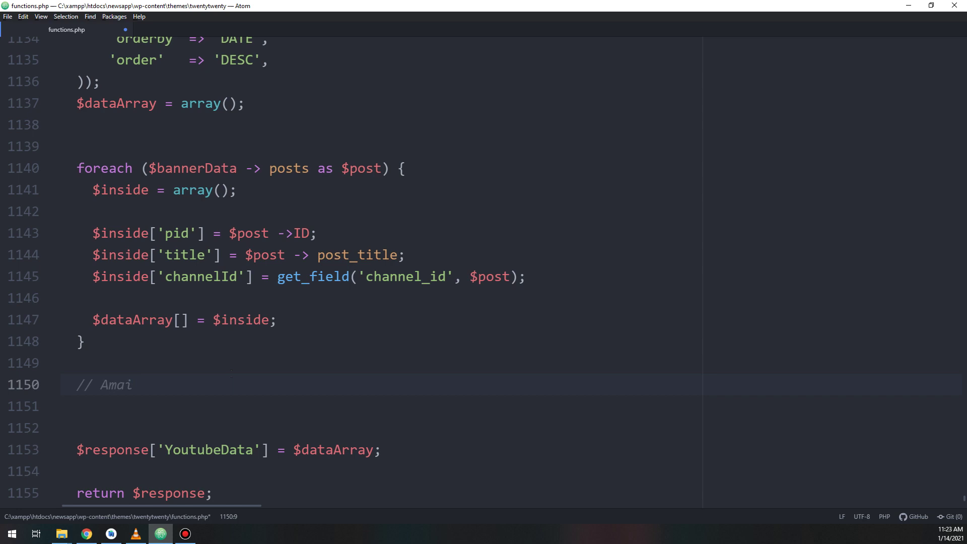
type("zing it wor")
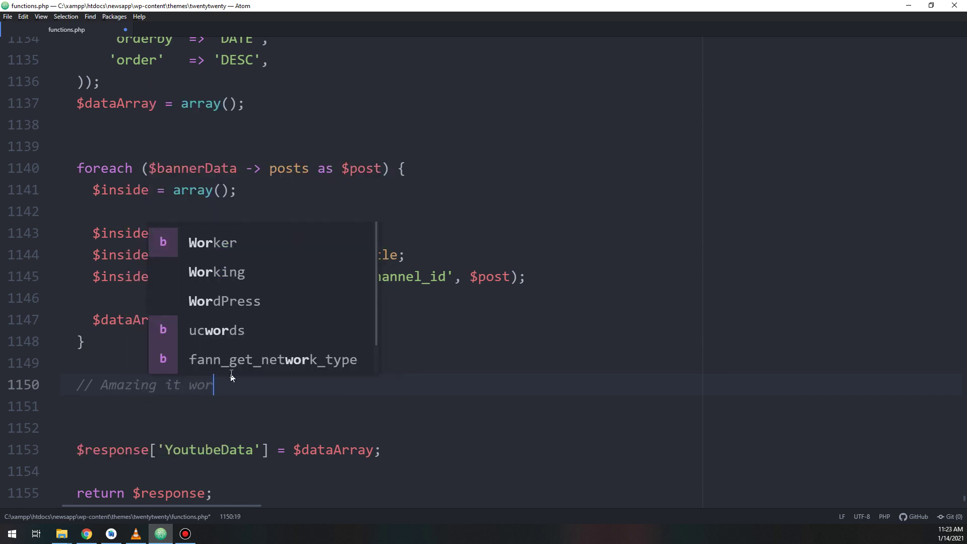
type("ks fine")
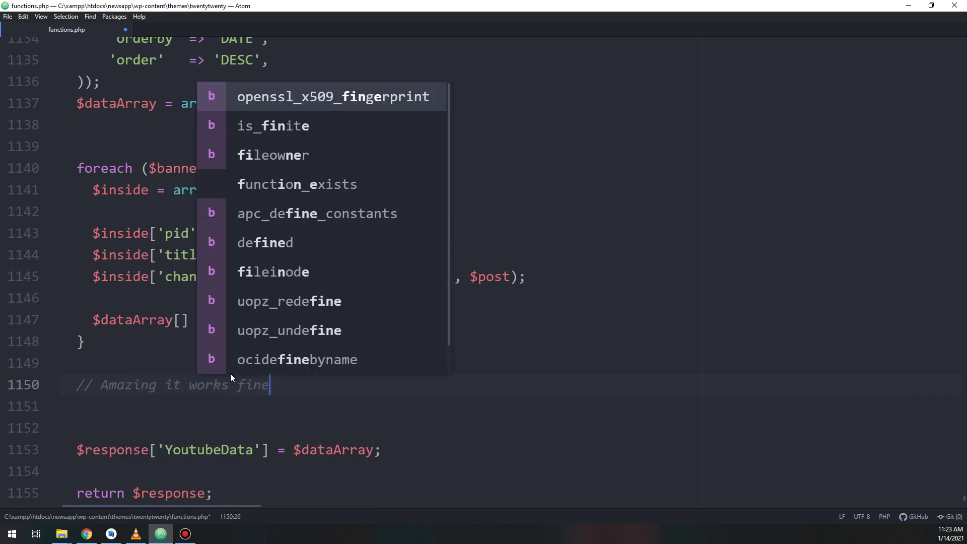
type("!!")
key("Return")
type("// ")
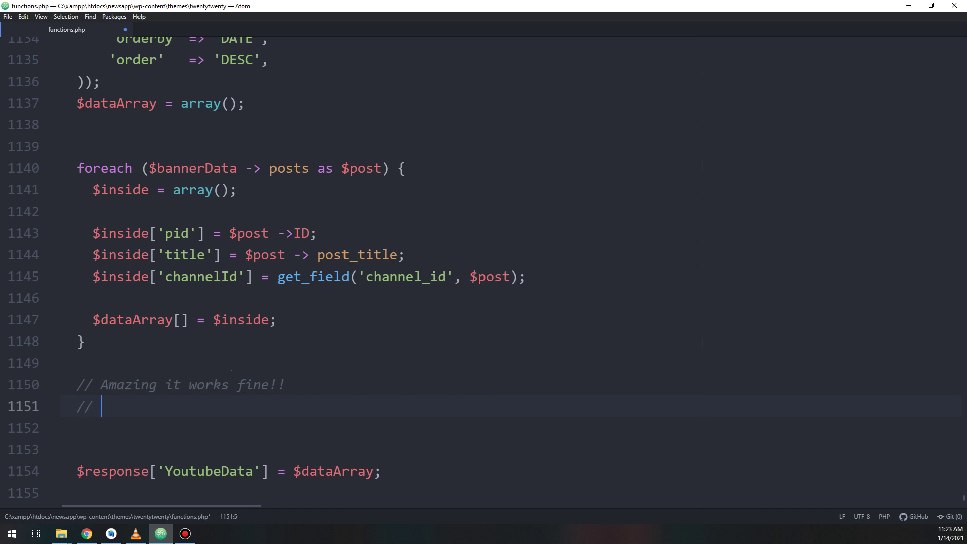
type("Now we will ")
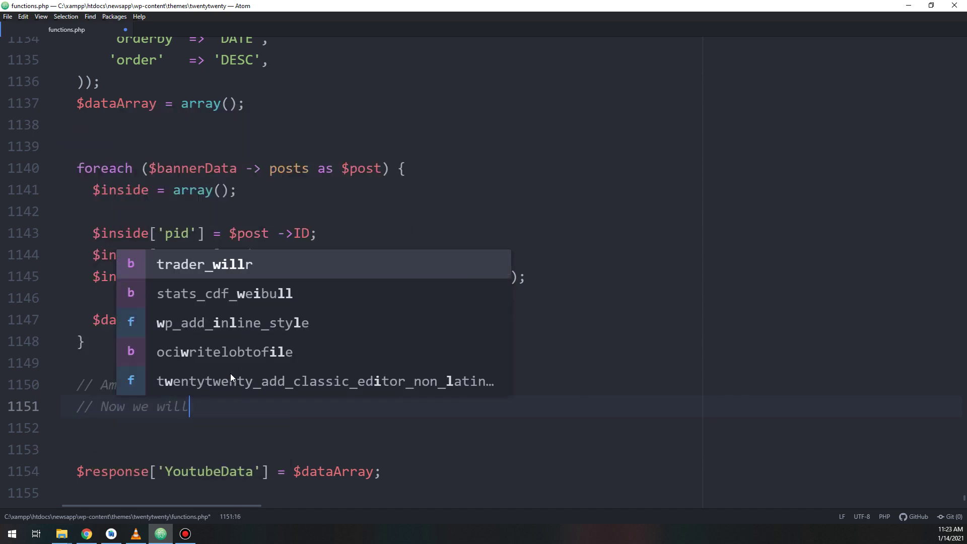
type("a")
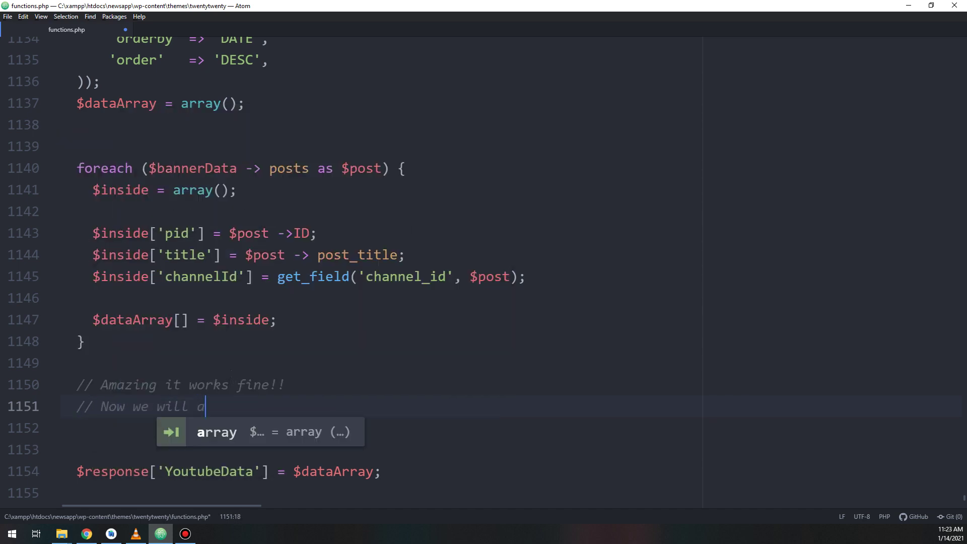
type("dd the api")
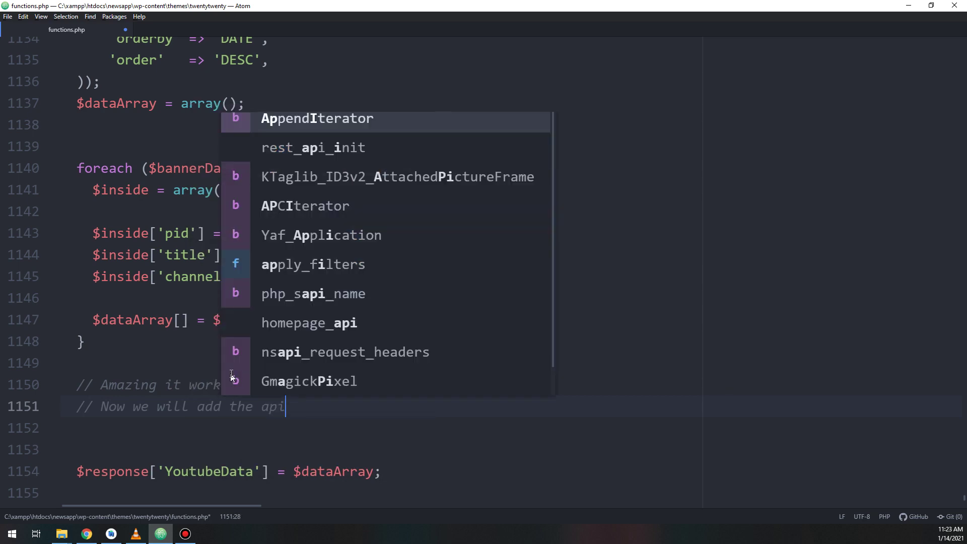
type(" to our")
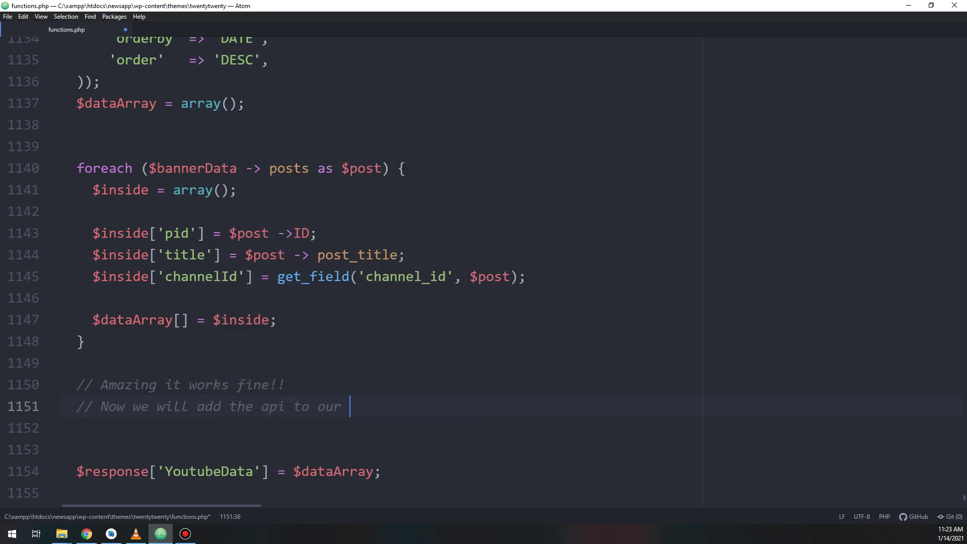
key("BackSpace")
key("BackSpace")
key("BackSpace")
key("BackSpace")
key("BackSpace")
key("BackSpace")
key("BackSpace")
key("BackSpace")
key("BackSpace")
key("BackSpace")
type("an")
key("BackSpace")
type("ndroids tudi")
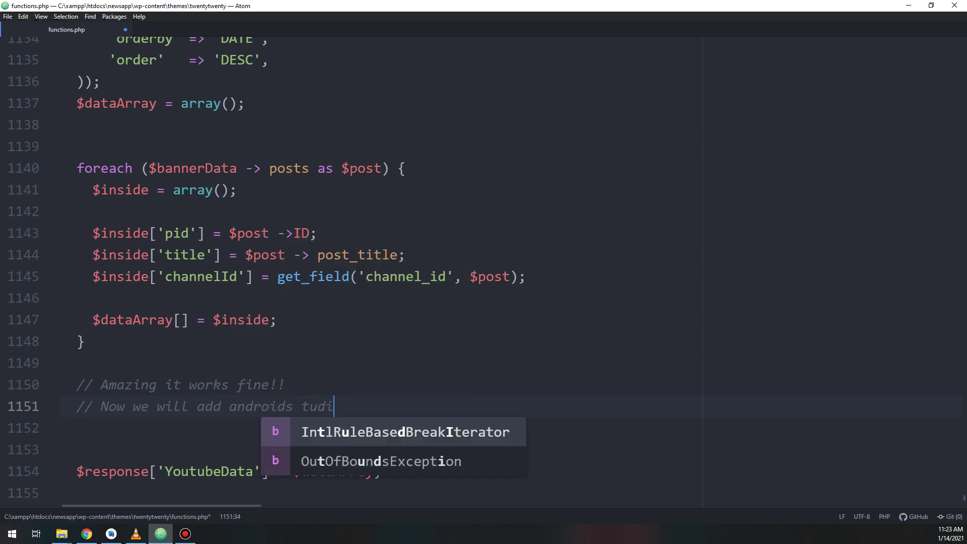
type("o cod")
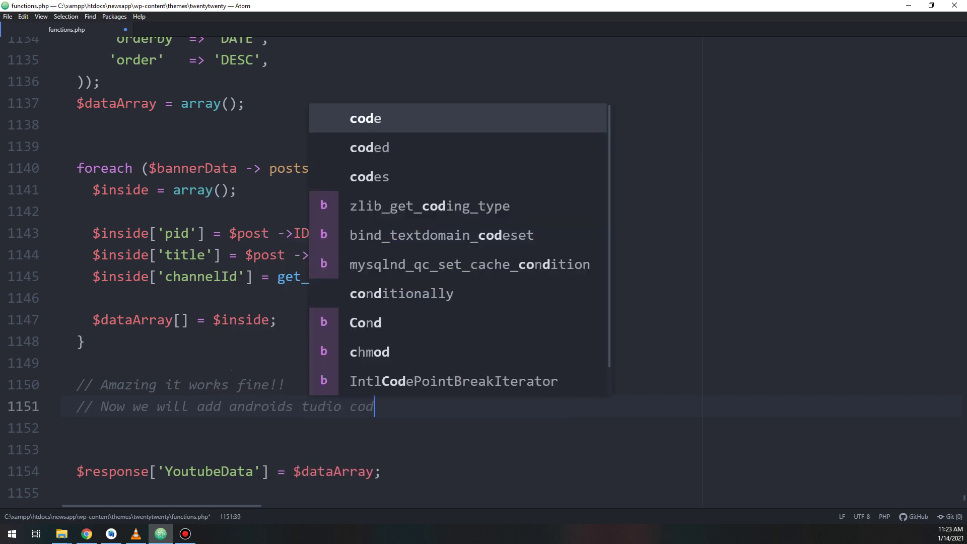
type("es ->> !")
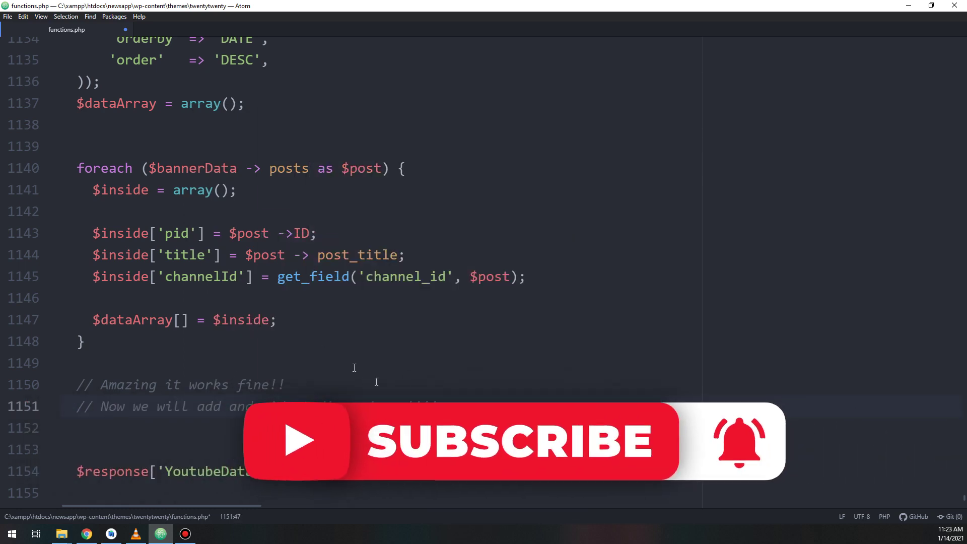